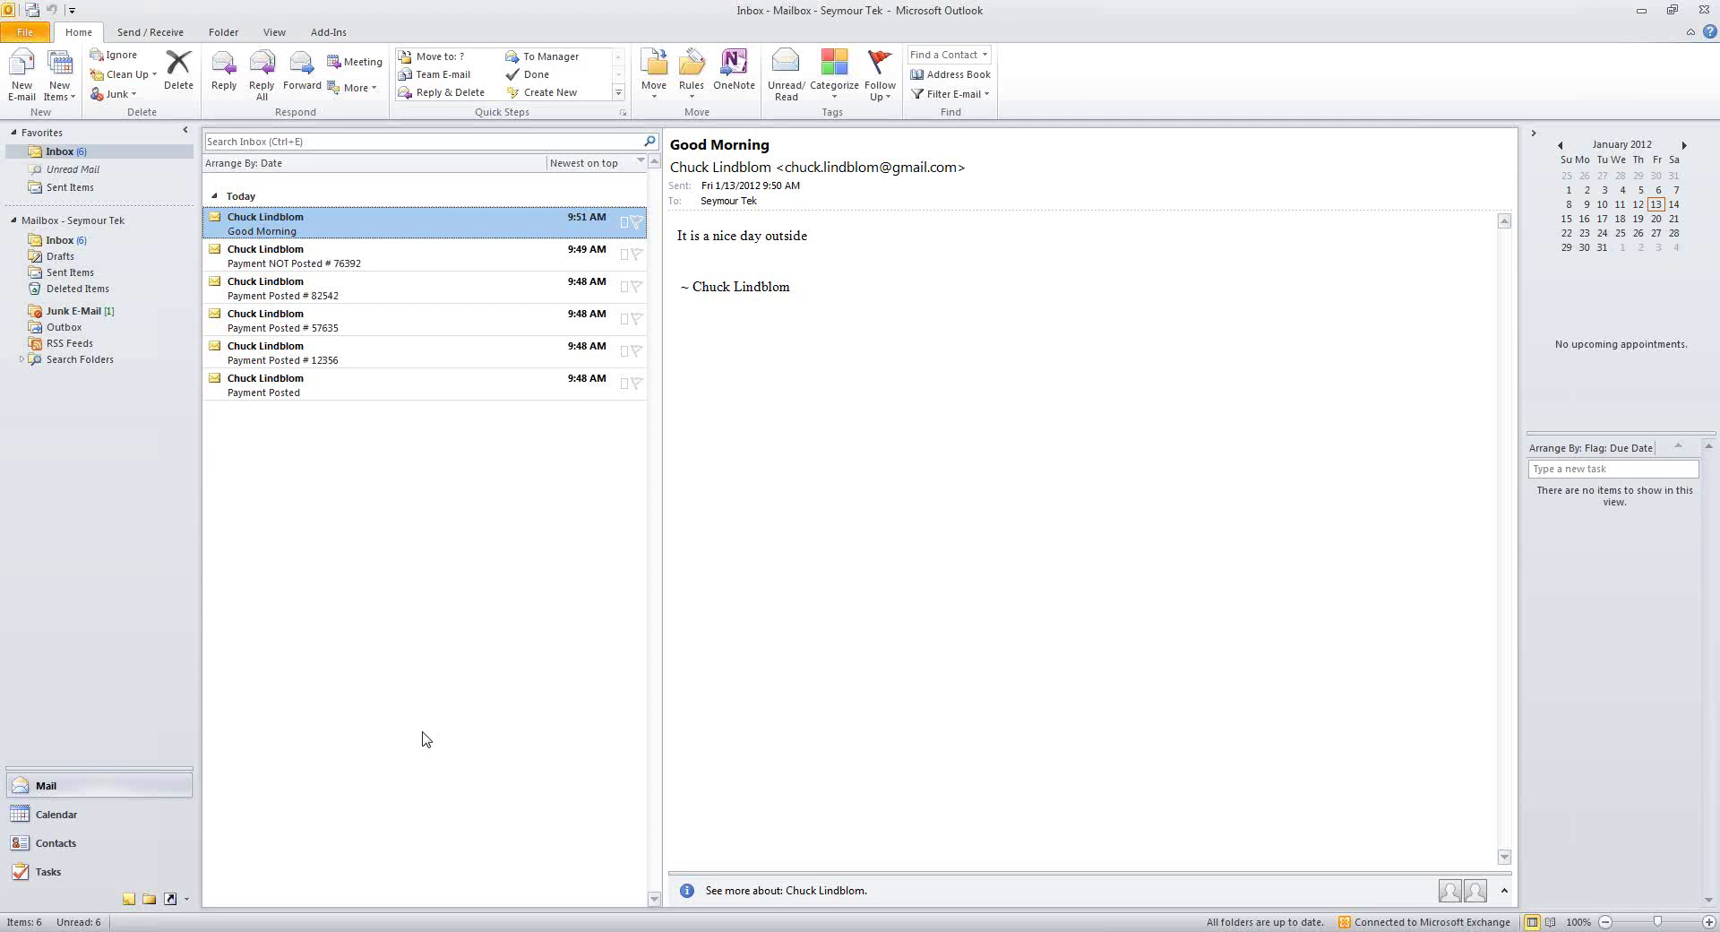
Create a mail folder named "Payment Posted" inside the Inbox.
{"action": "left_click", "coordinate": [302, 404]}
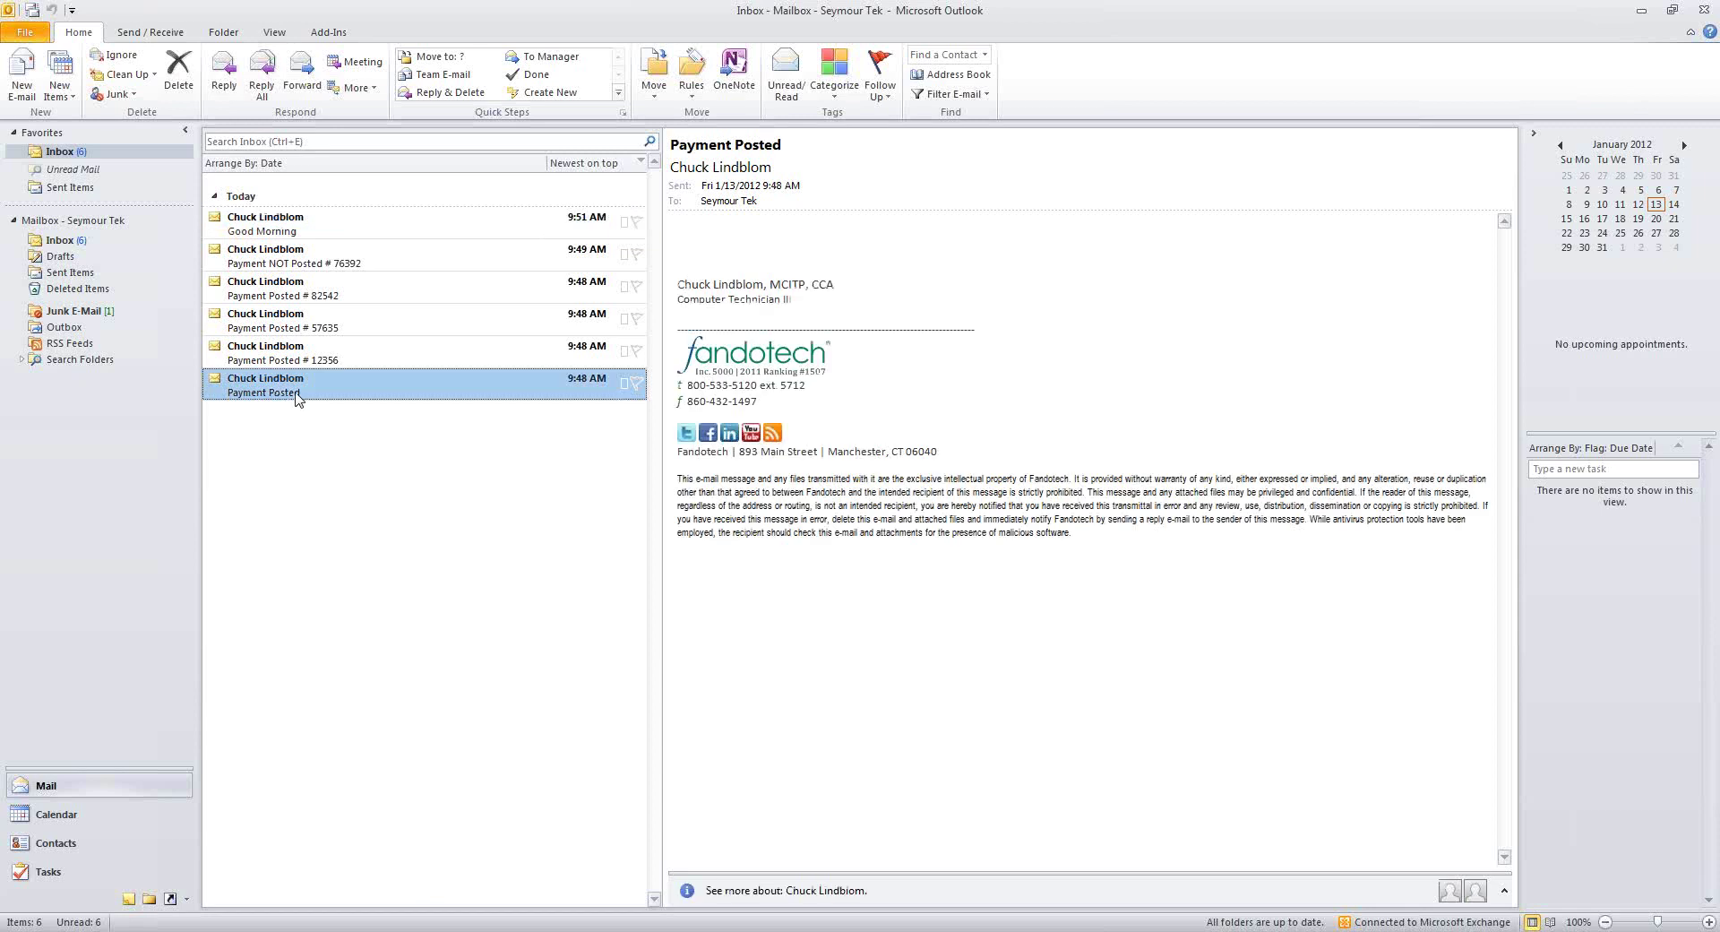
{"action": "left_click", "coordinate": [61, 241]}
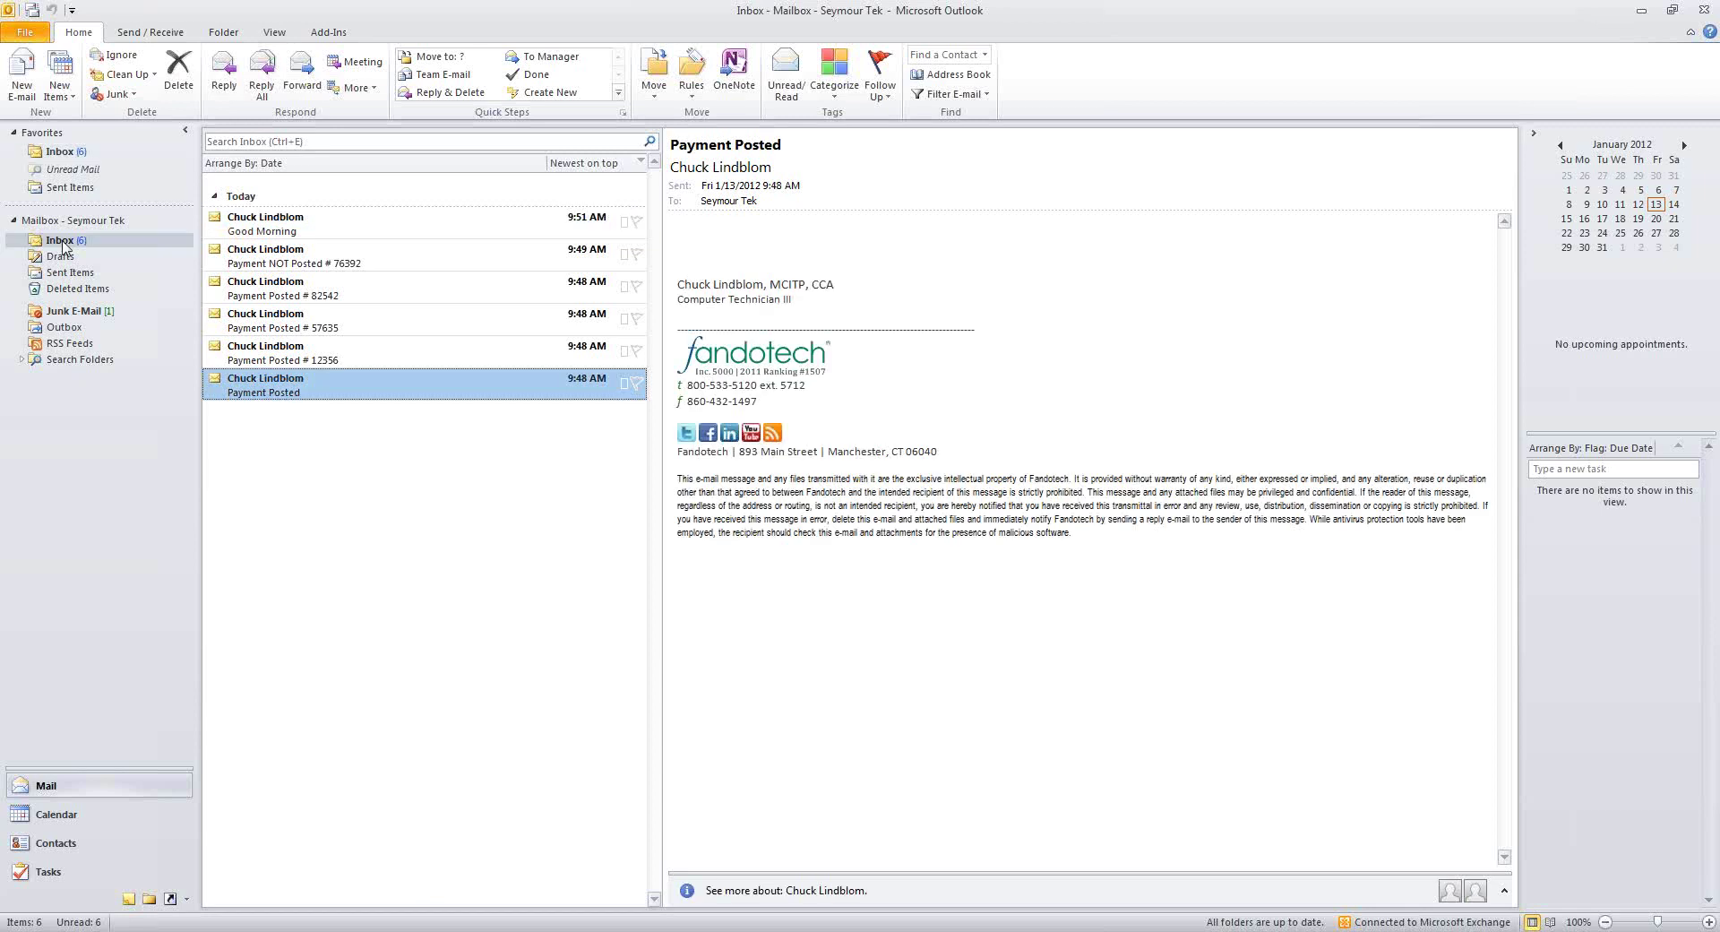
{"action": "right_click", "coordinate": [59, 244]}
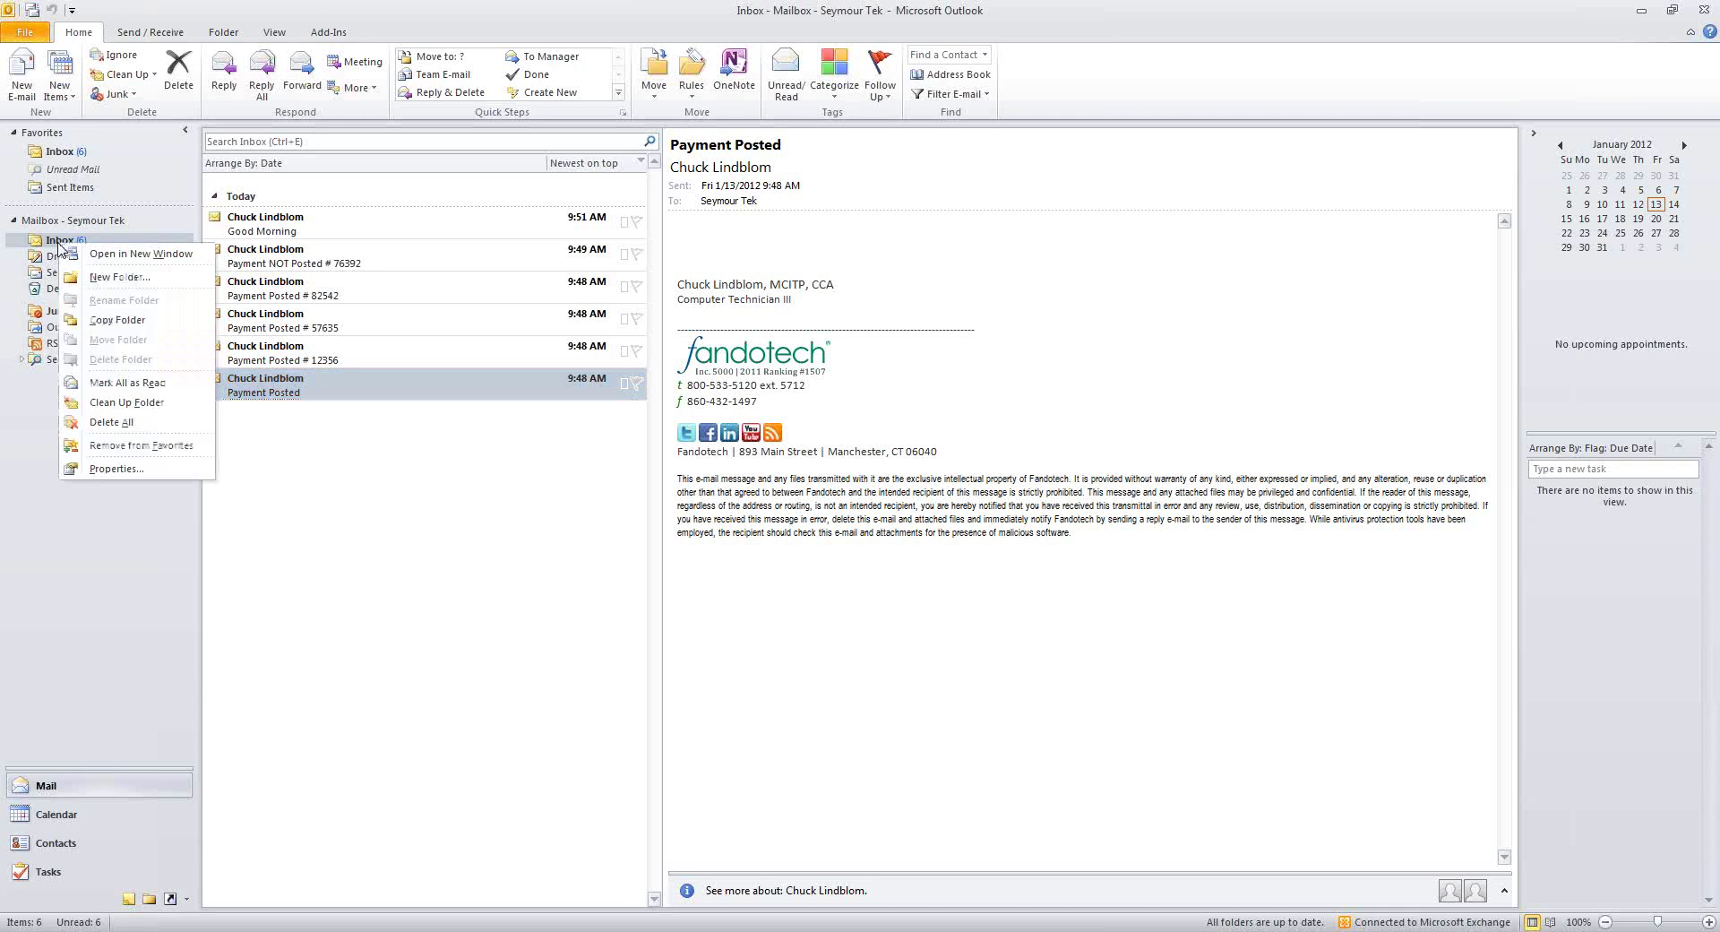
{"action": "left_click", "coordinate": [114, 278]}
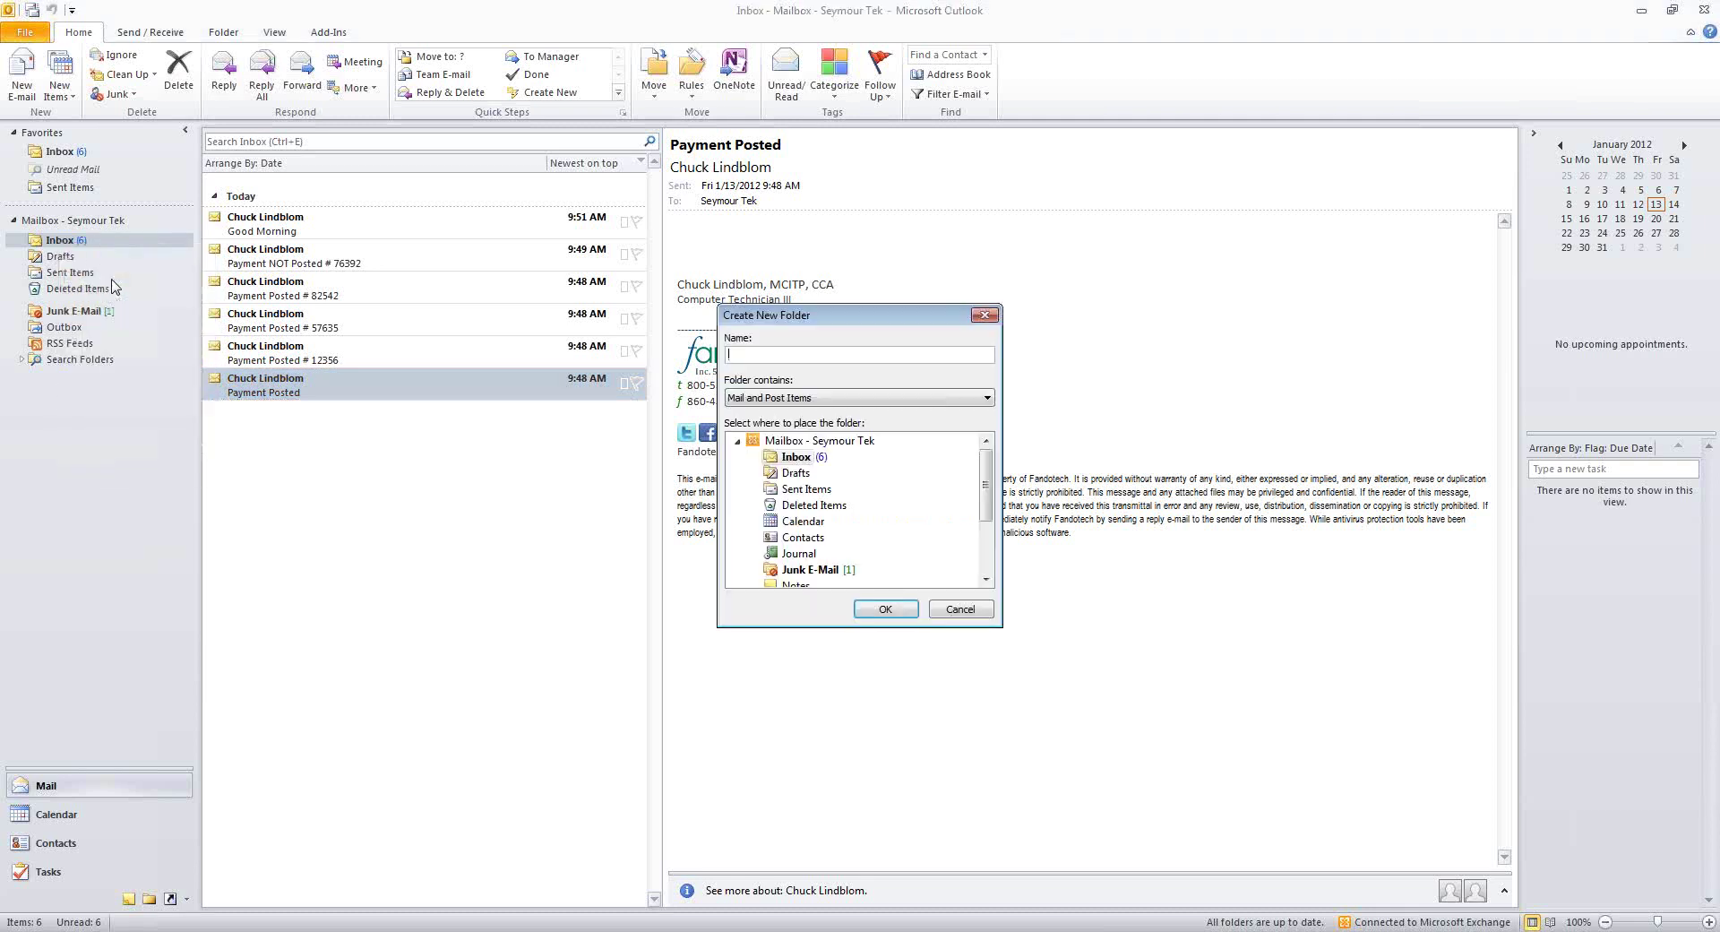
{"action": "type", "text": "Payment Posted"}
{"action": "key", "text": "Return"}
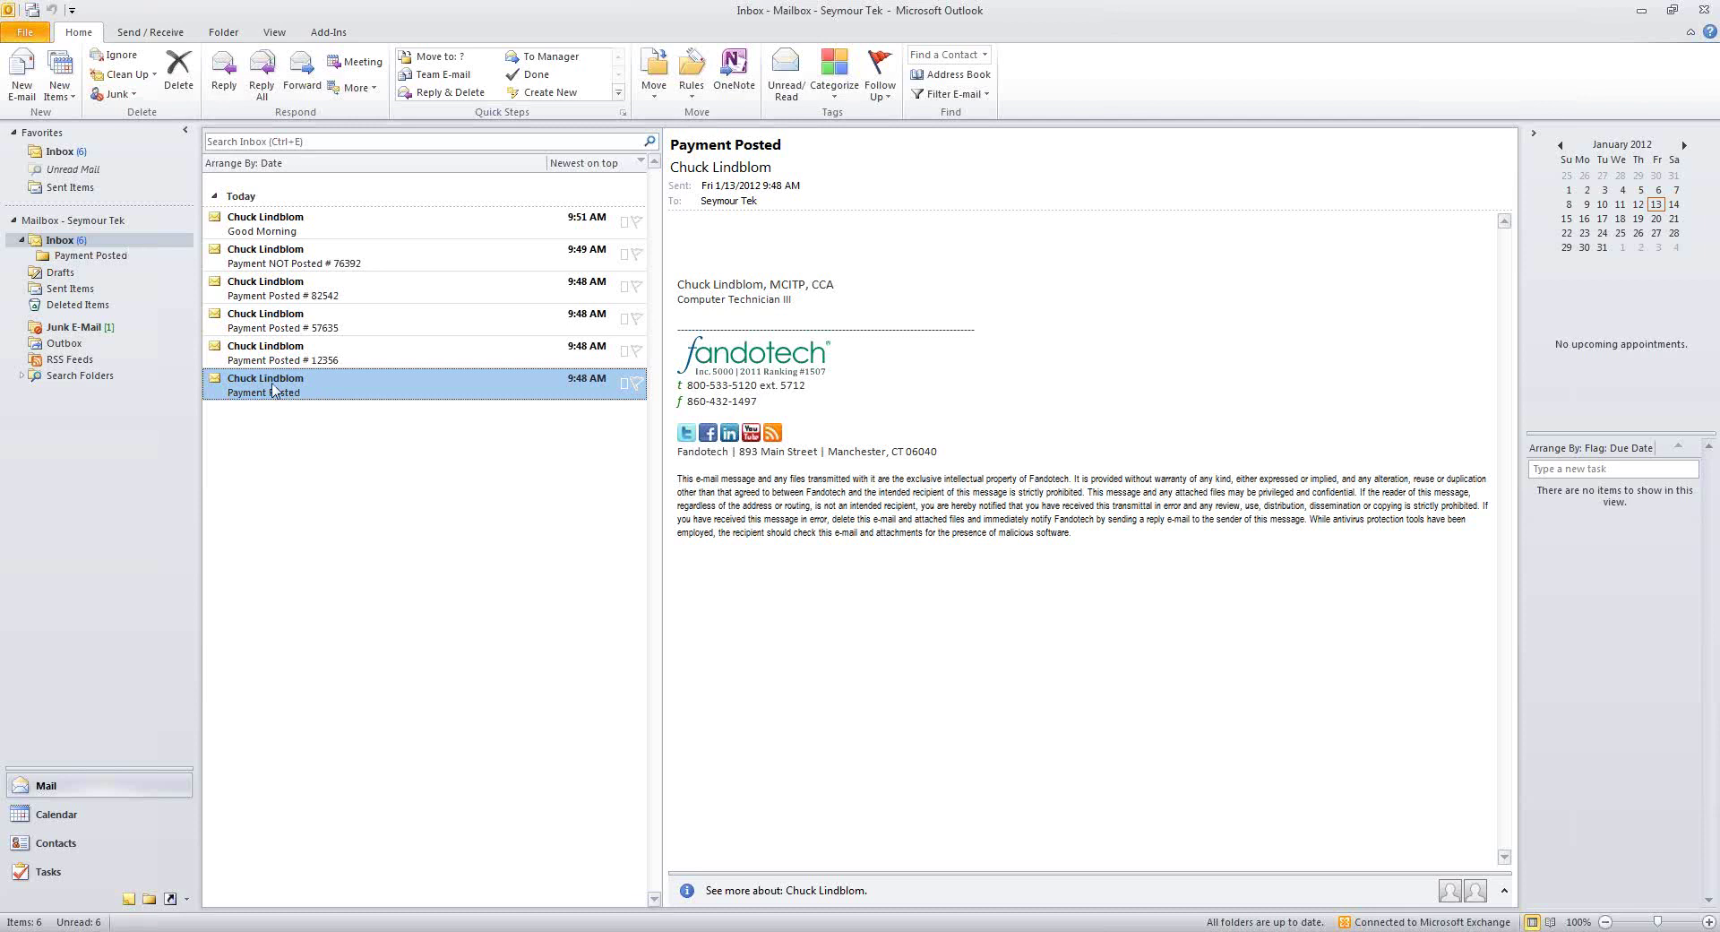
Start a new rule from the Payment Posted message, with the condition that the subject contains "Payment Posted".
{"action": "right_click", "coordinate": [313, 387]}
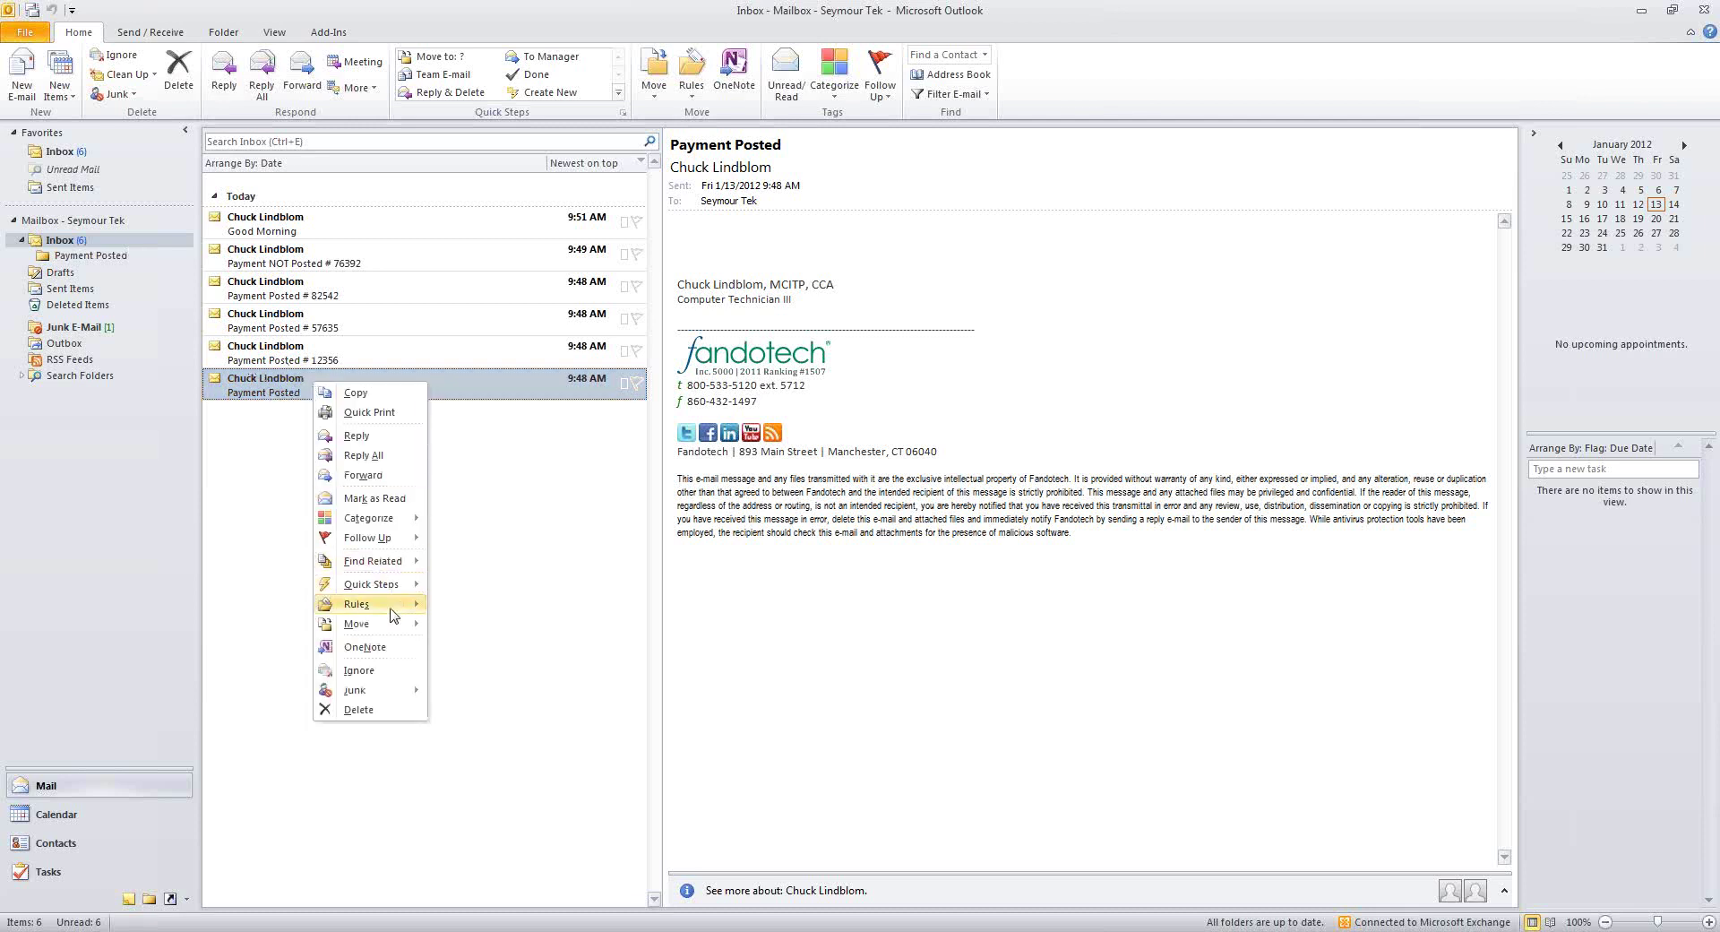
{"action": "mouse_move", "coordinate": [390, 609]}
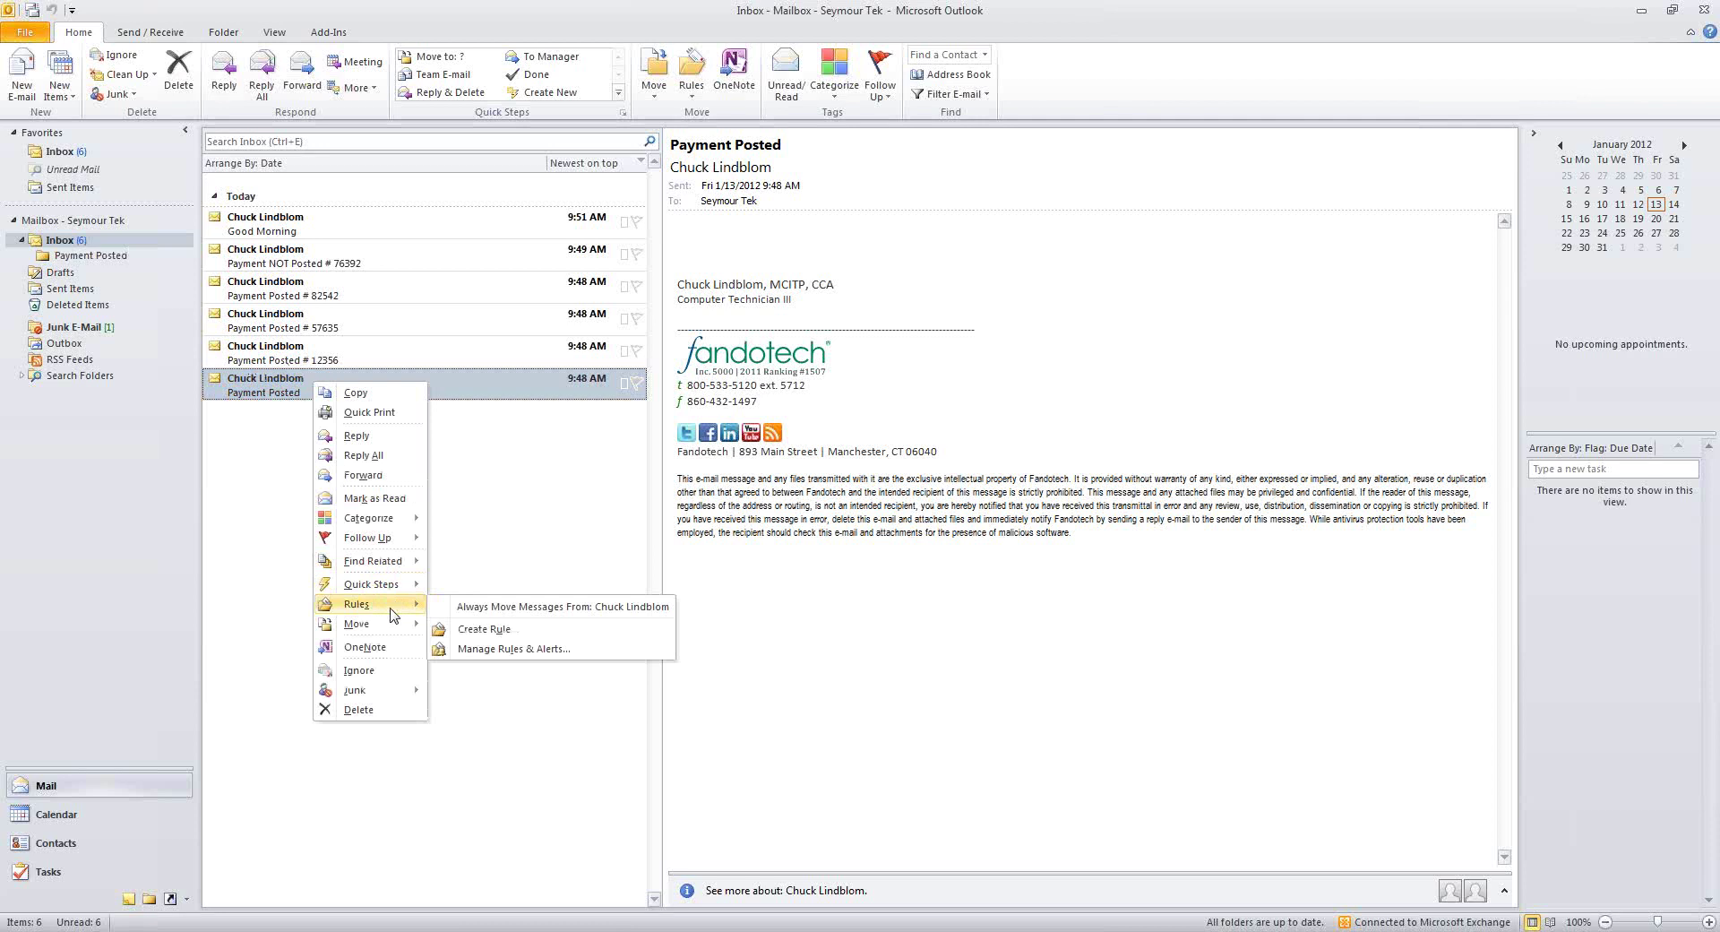
{"action": "left_click", "coordinate": [485, 628]}
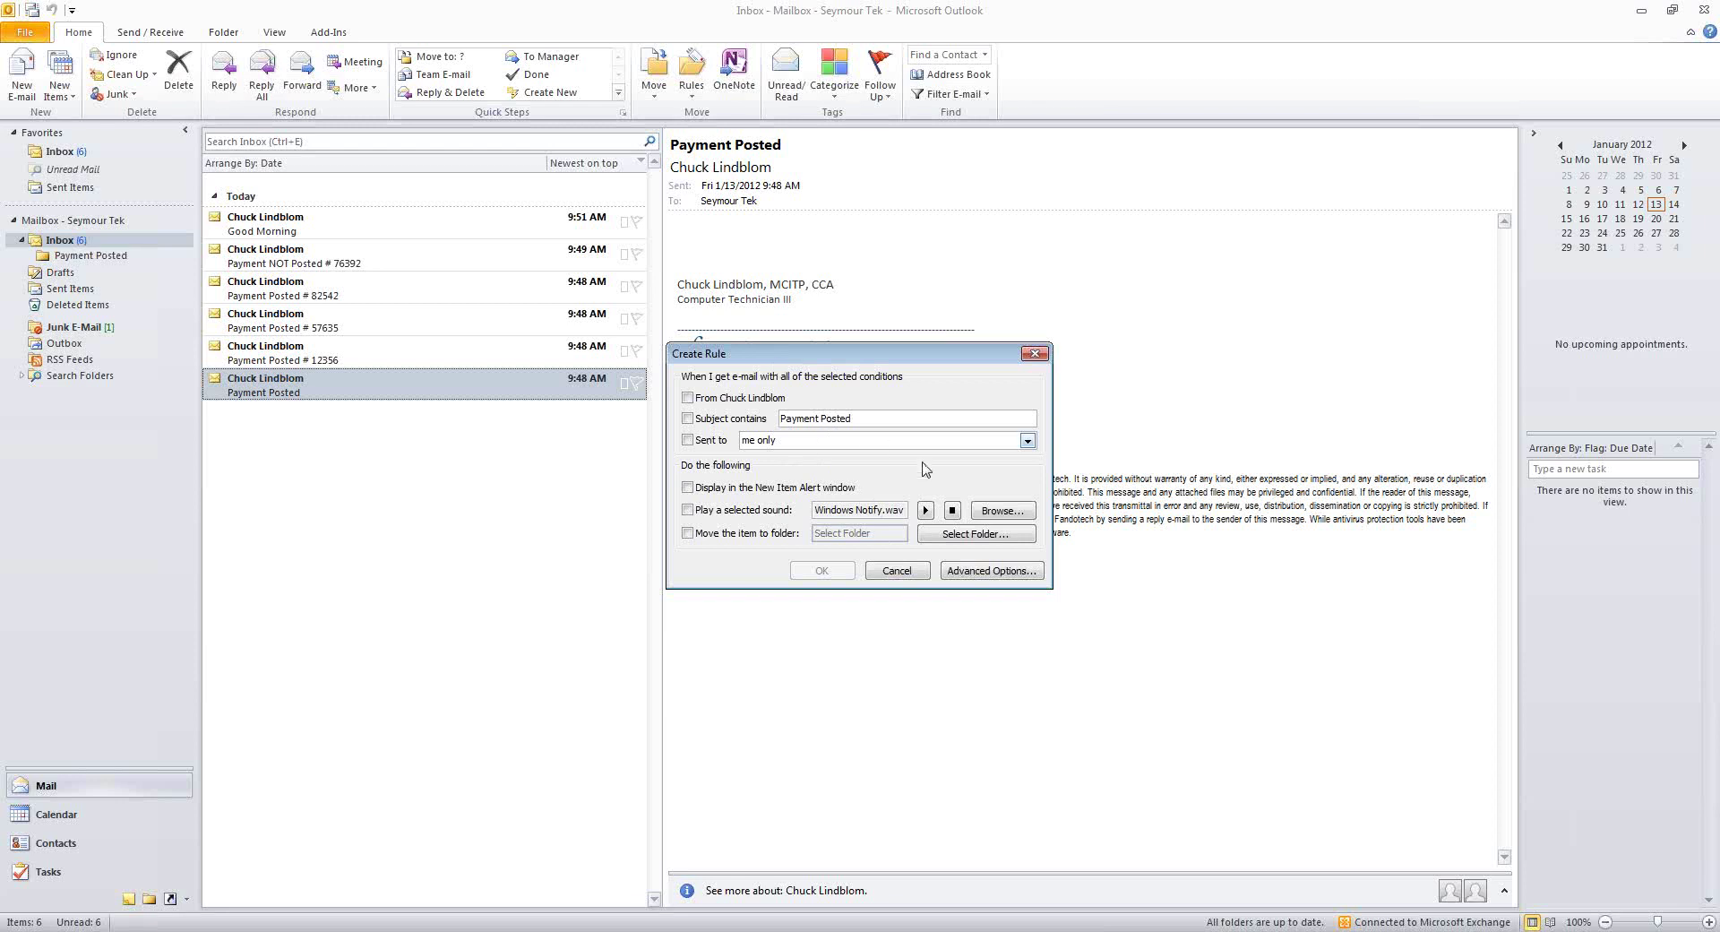
{"action": "left_click", "coordinate": [719, 403]}
Make the rule move items to the Inbox's Payment Posted subfolder, save it and run it on messages already in the current folder.
{"action": "left_click", "coordinate": [728, 533]}
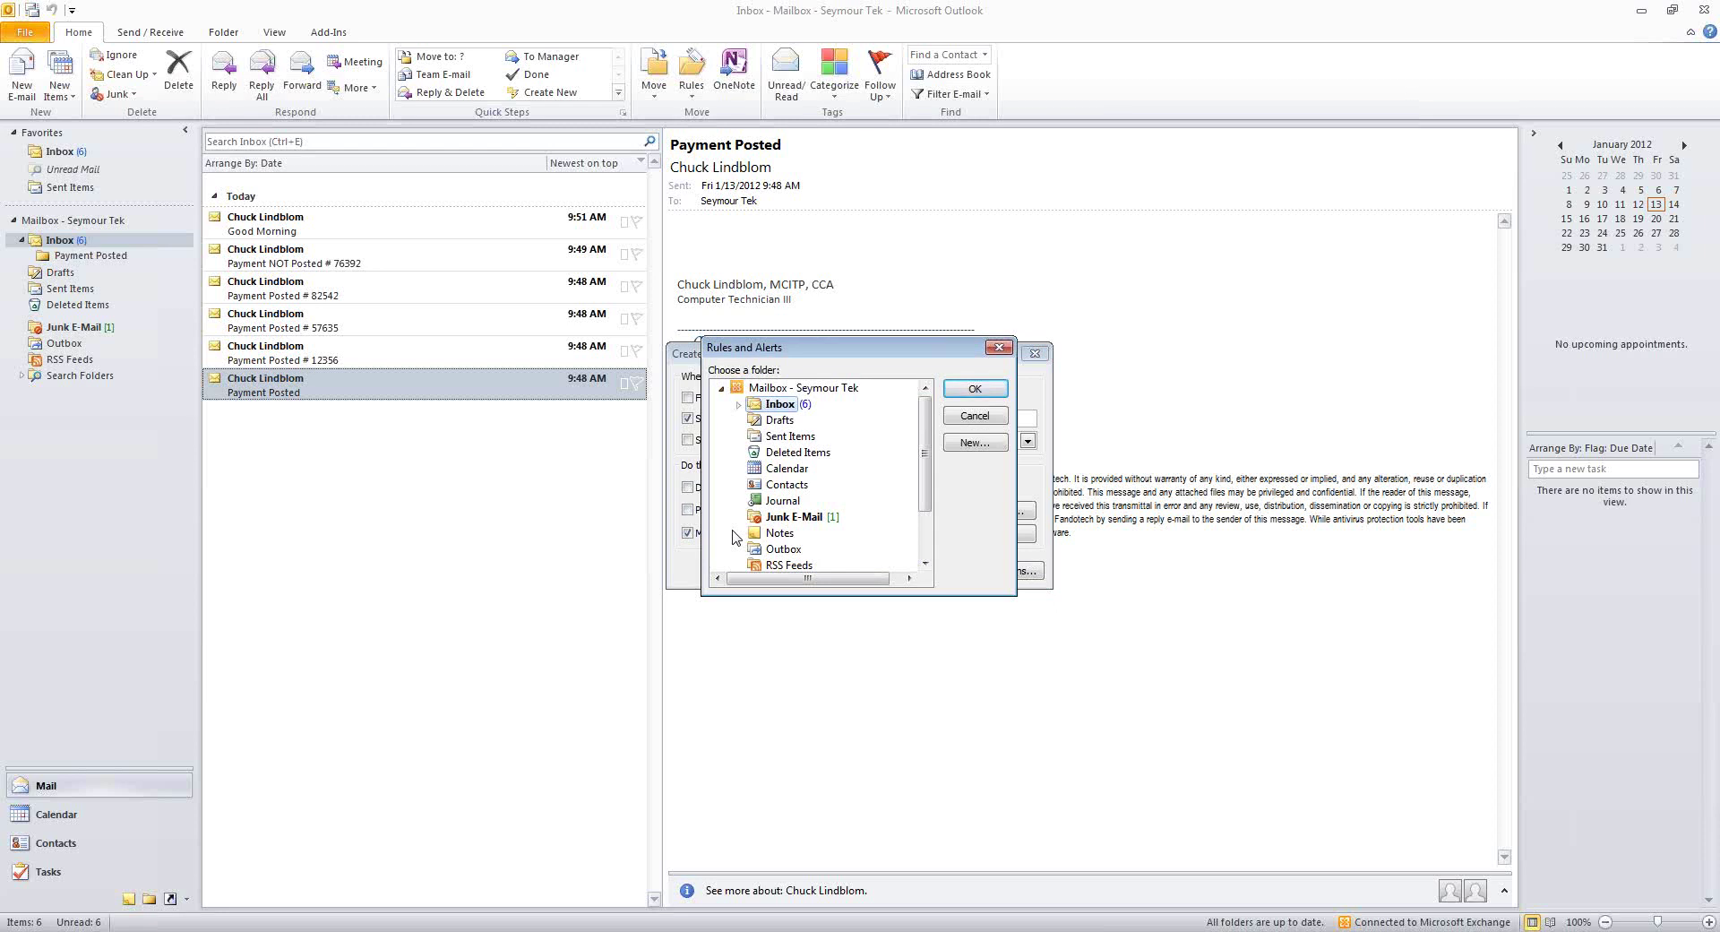
{"action": "left_click", "coordinate": [738, 405]}
{"action": "left_click", "coordinate": [794, 420]}
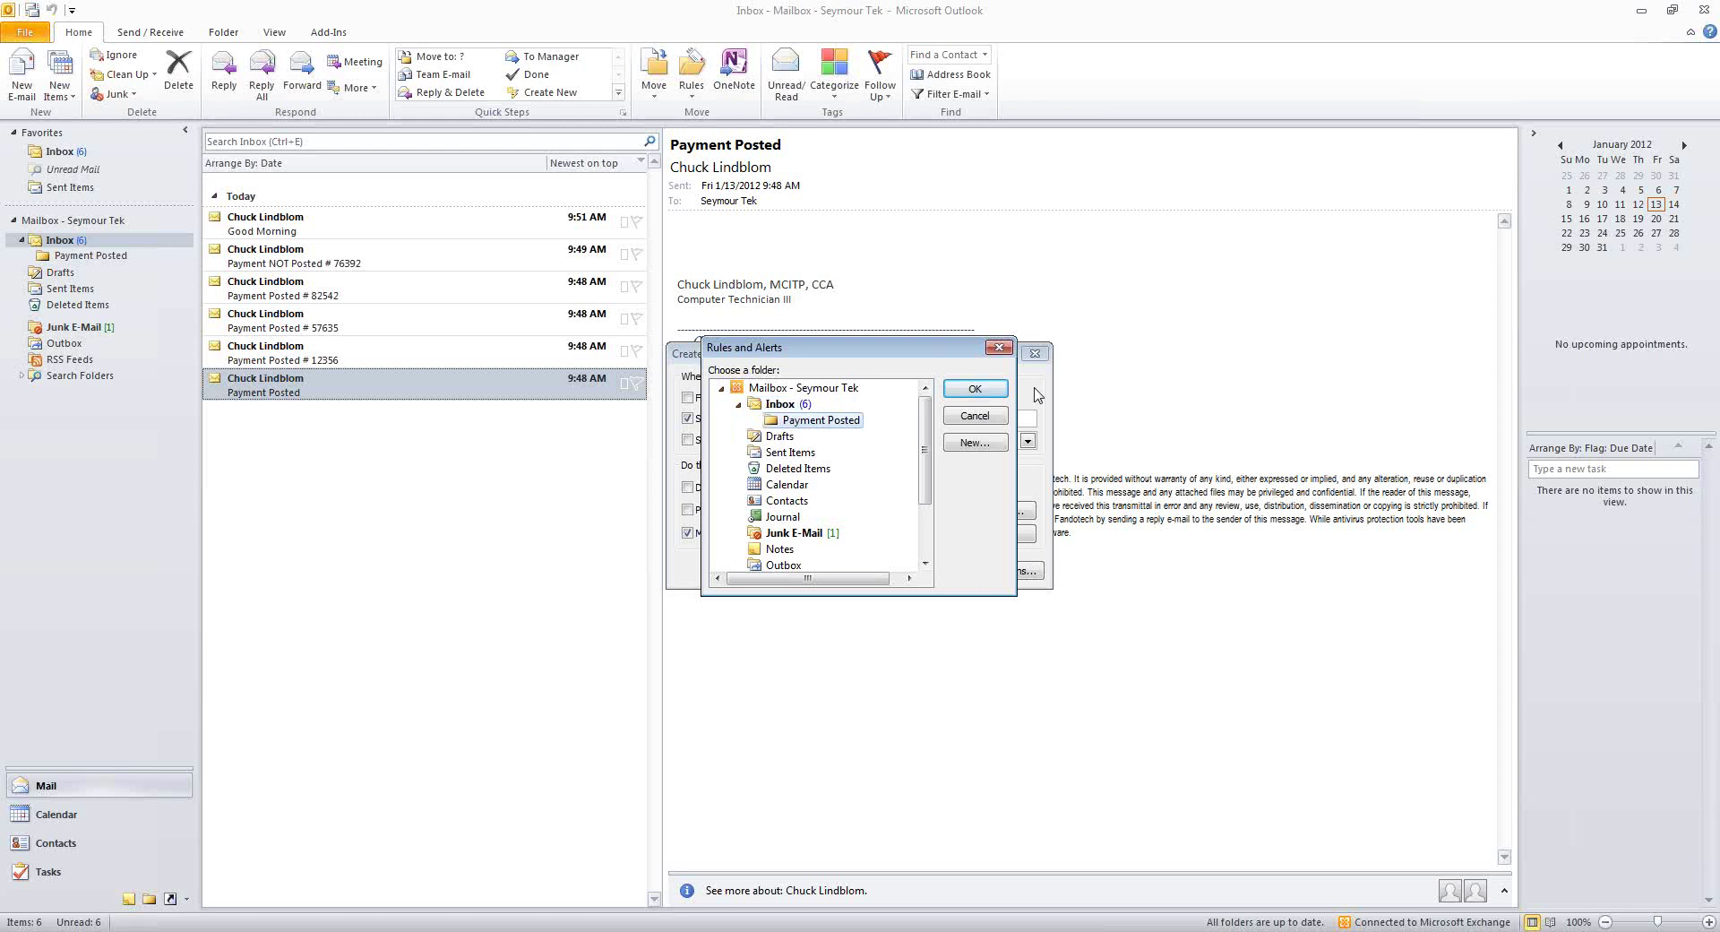
{"action": "left_click", "coordinate": [975, 389]}
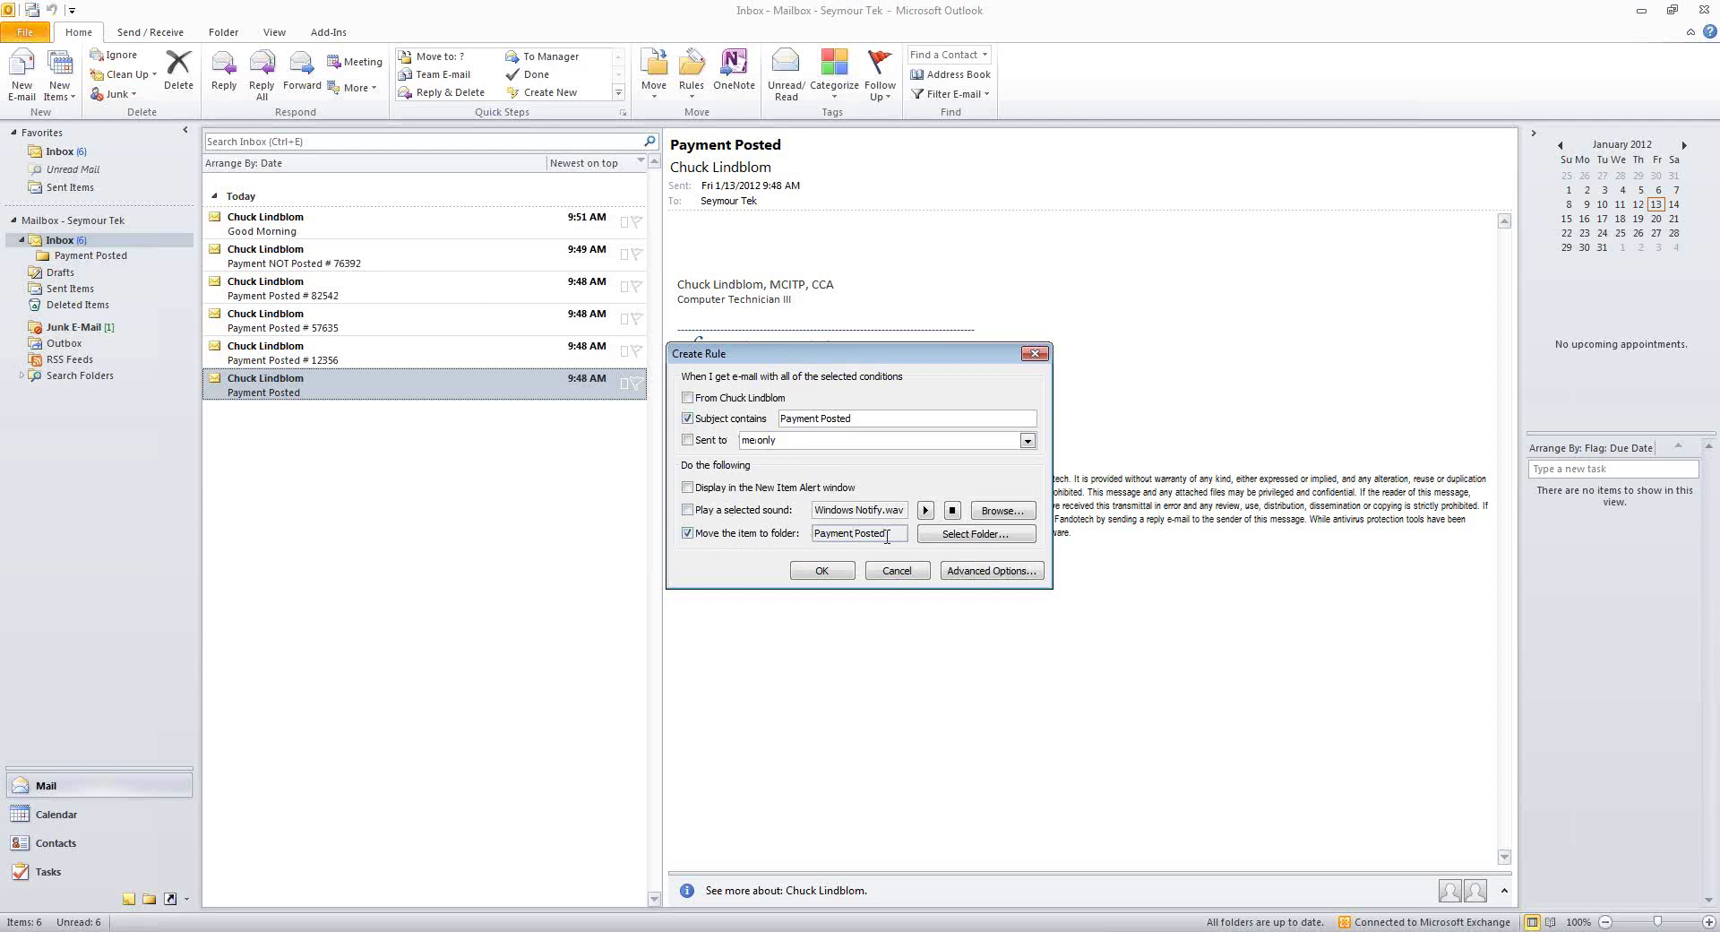
{"action": "left_click", "coordinate": [820, 573]}
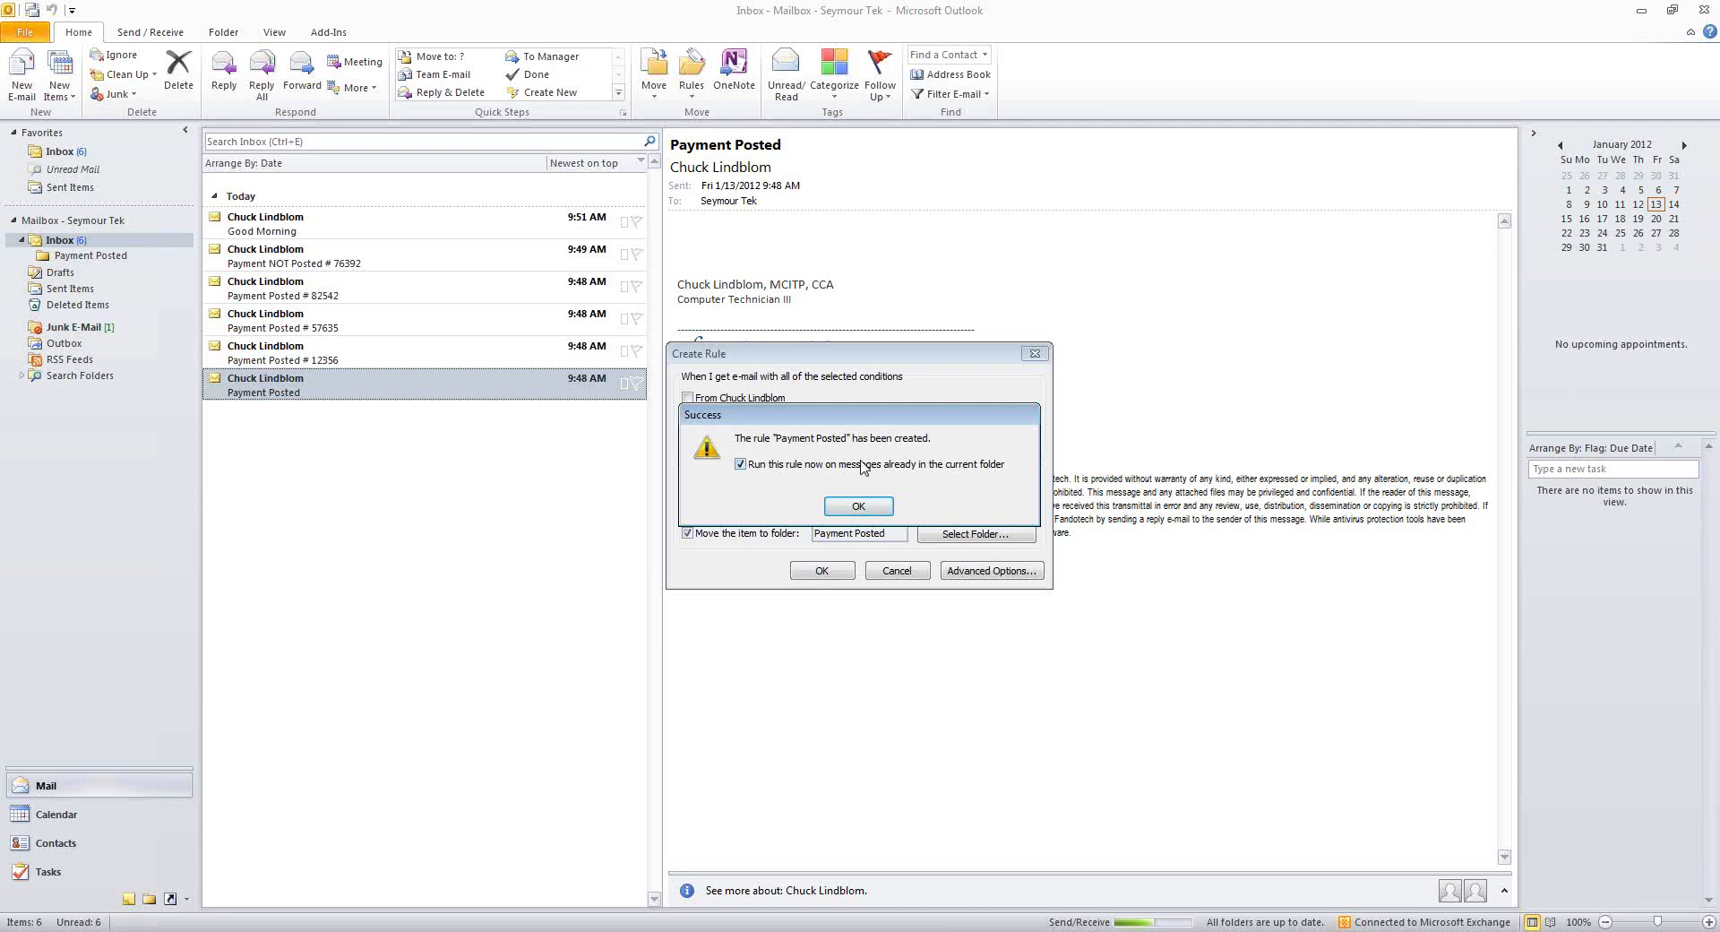
{"action": "left_click", "coordinate": [856, 507]}
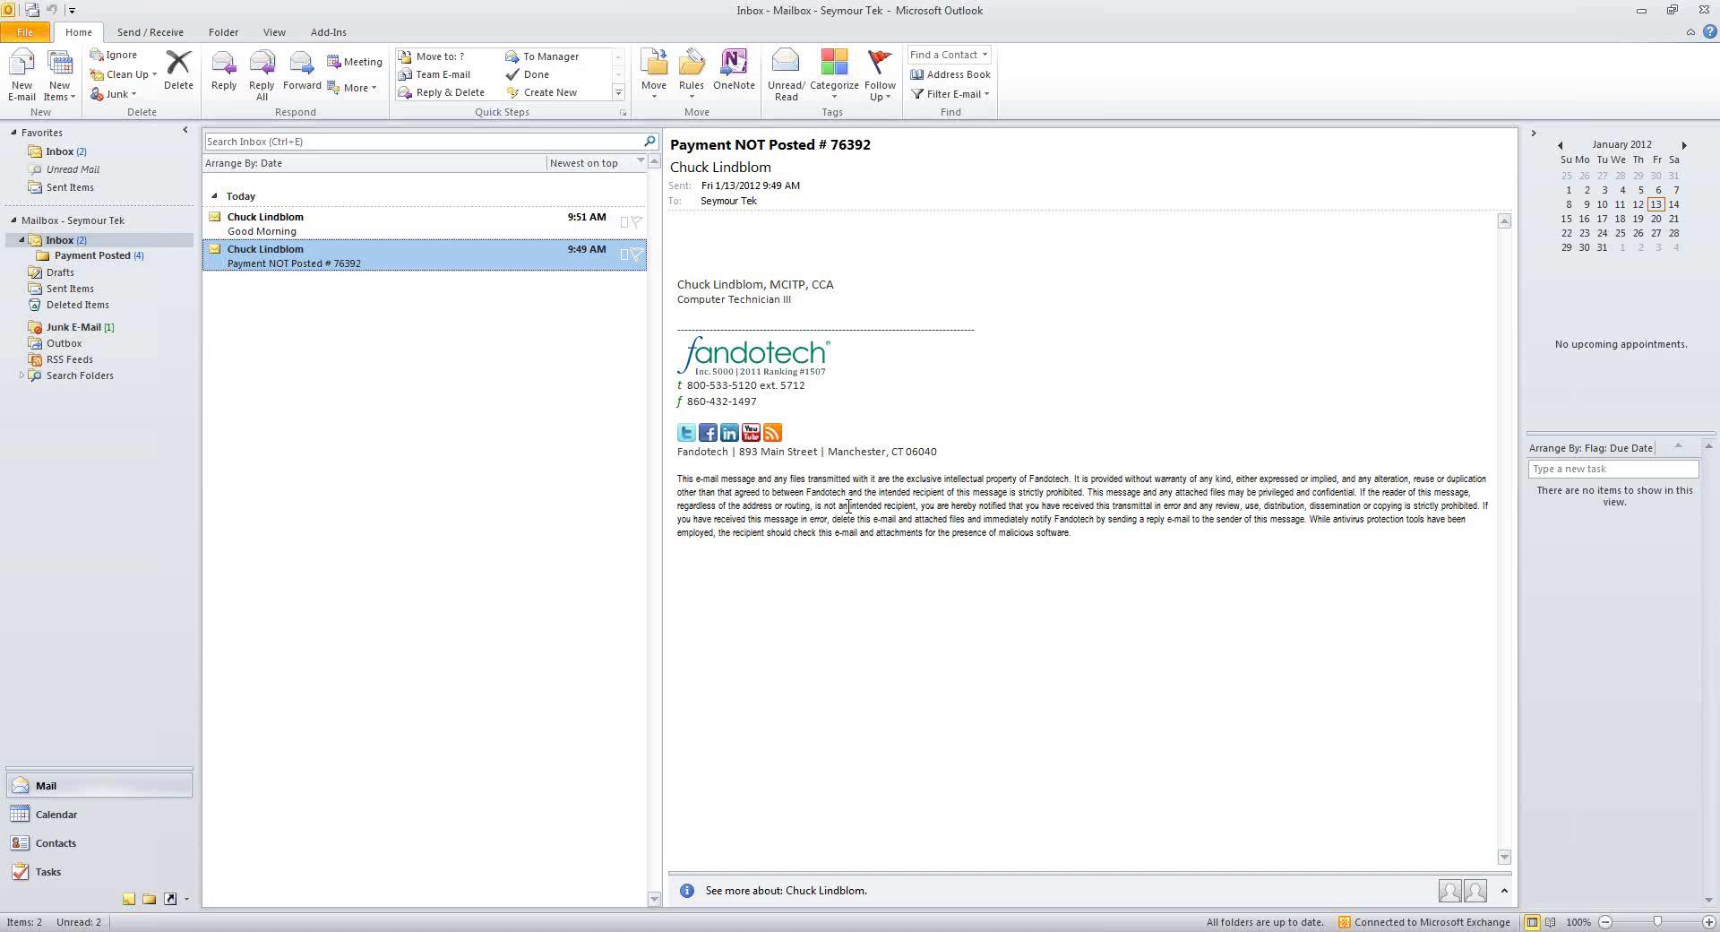
Check which messages are in the Payment Posted folder and which are in the Inbox.
{"action": "left_click", "coordinate": [114, 259]}
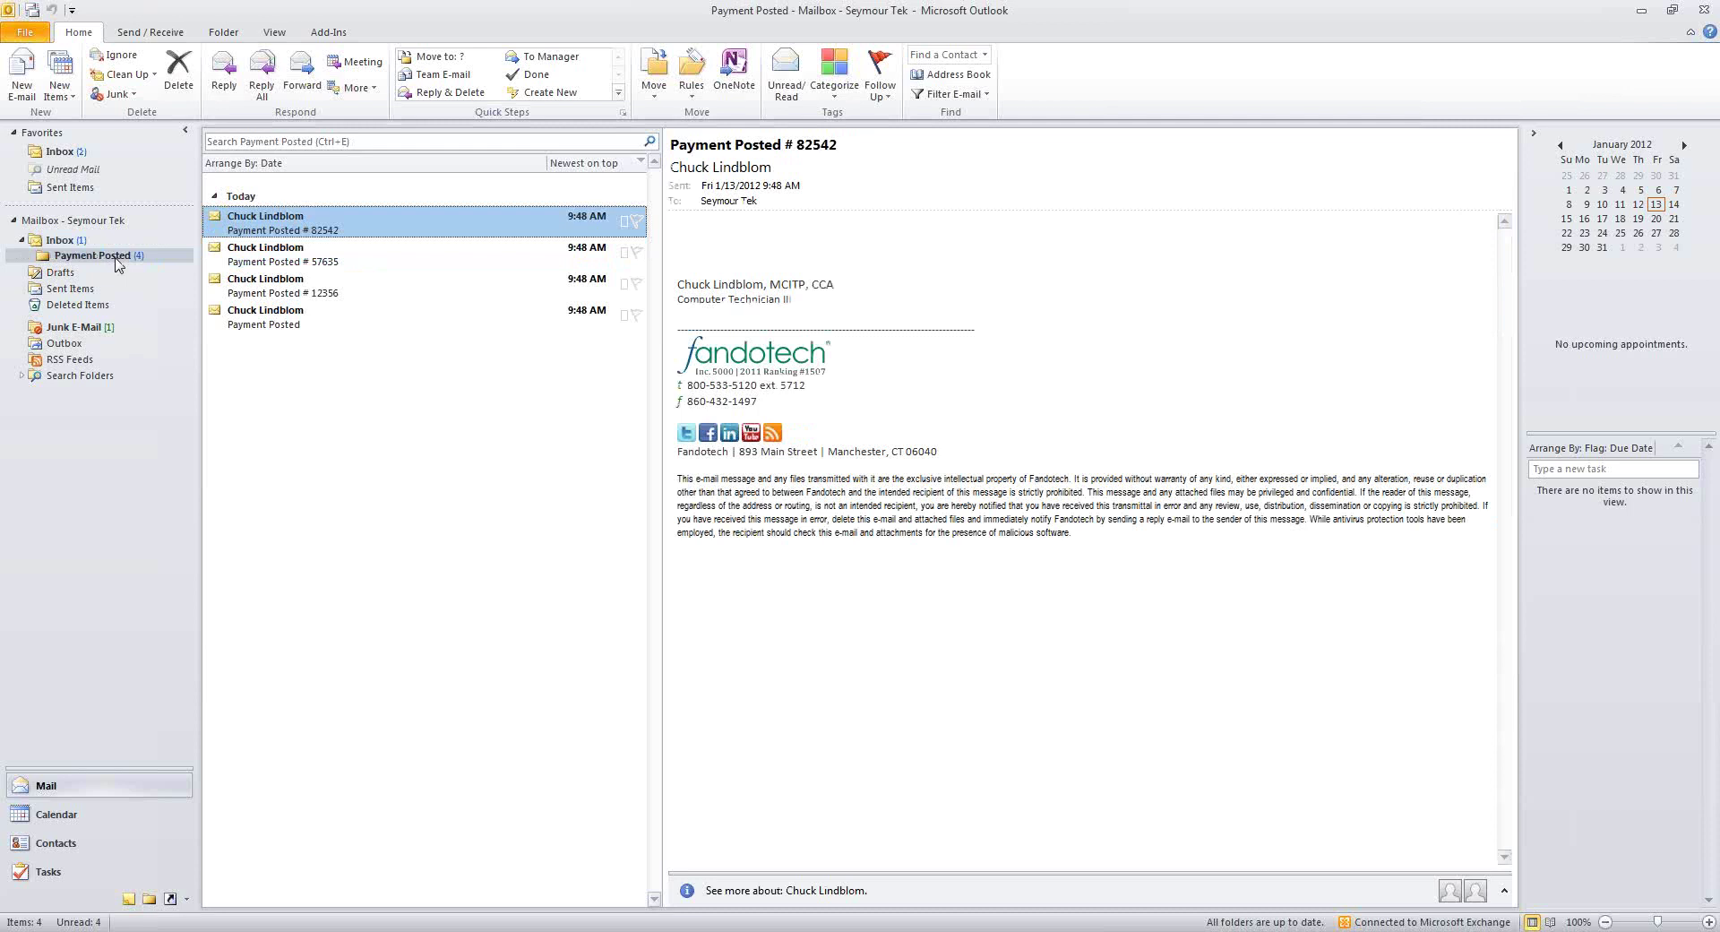
{"action": "left_click", "coordinate": [61, 242]}
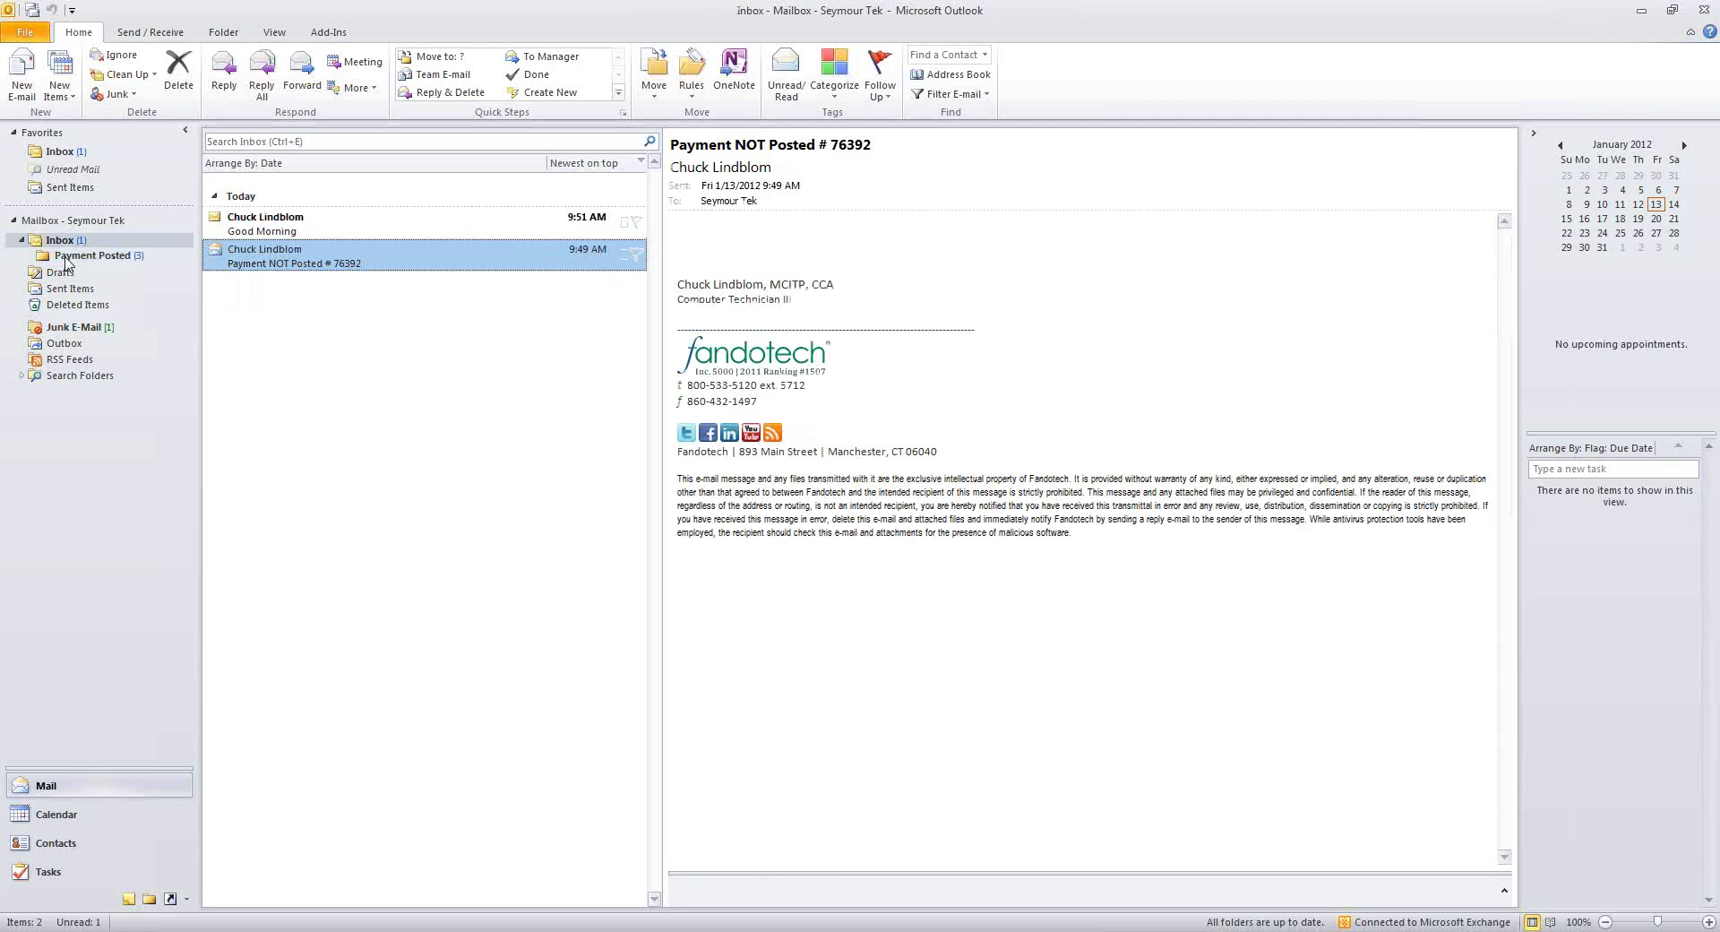
{"action": "left_click", "coordinate": [68, 257]}
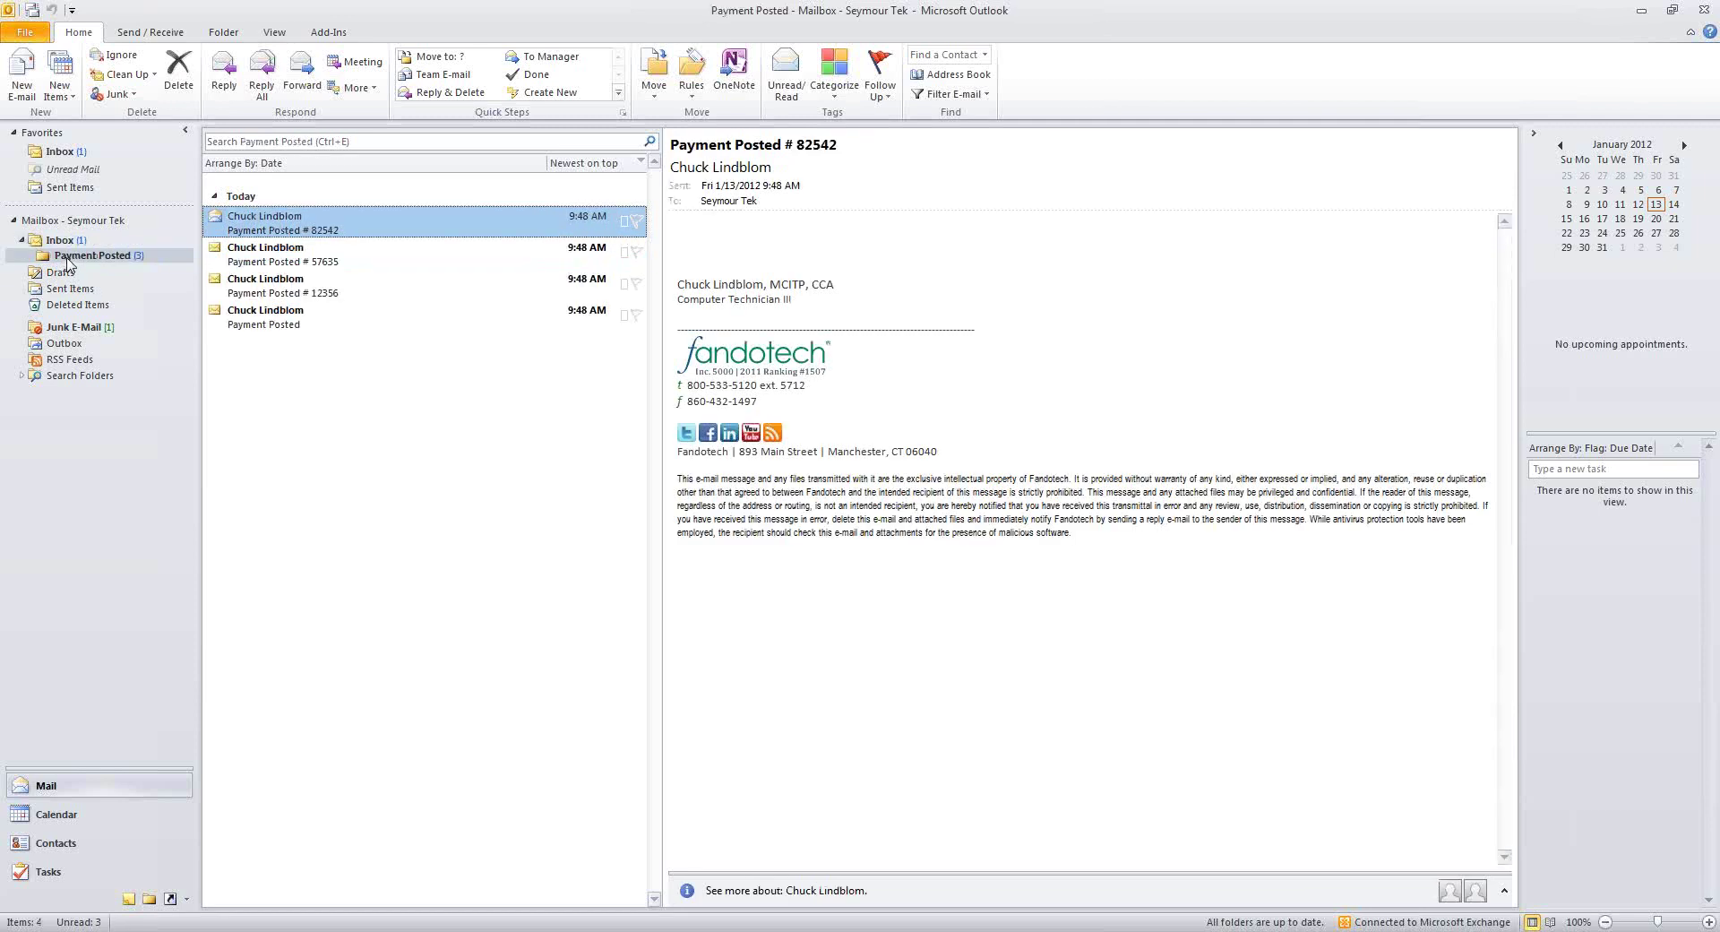
{"action": "left_click", "coordinate": [59, 241]}
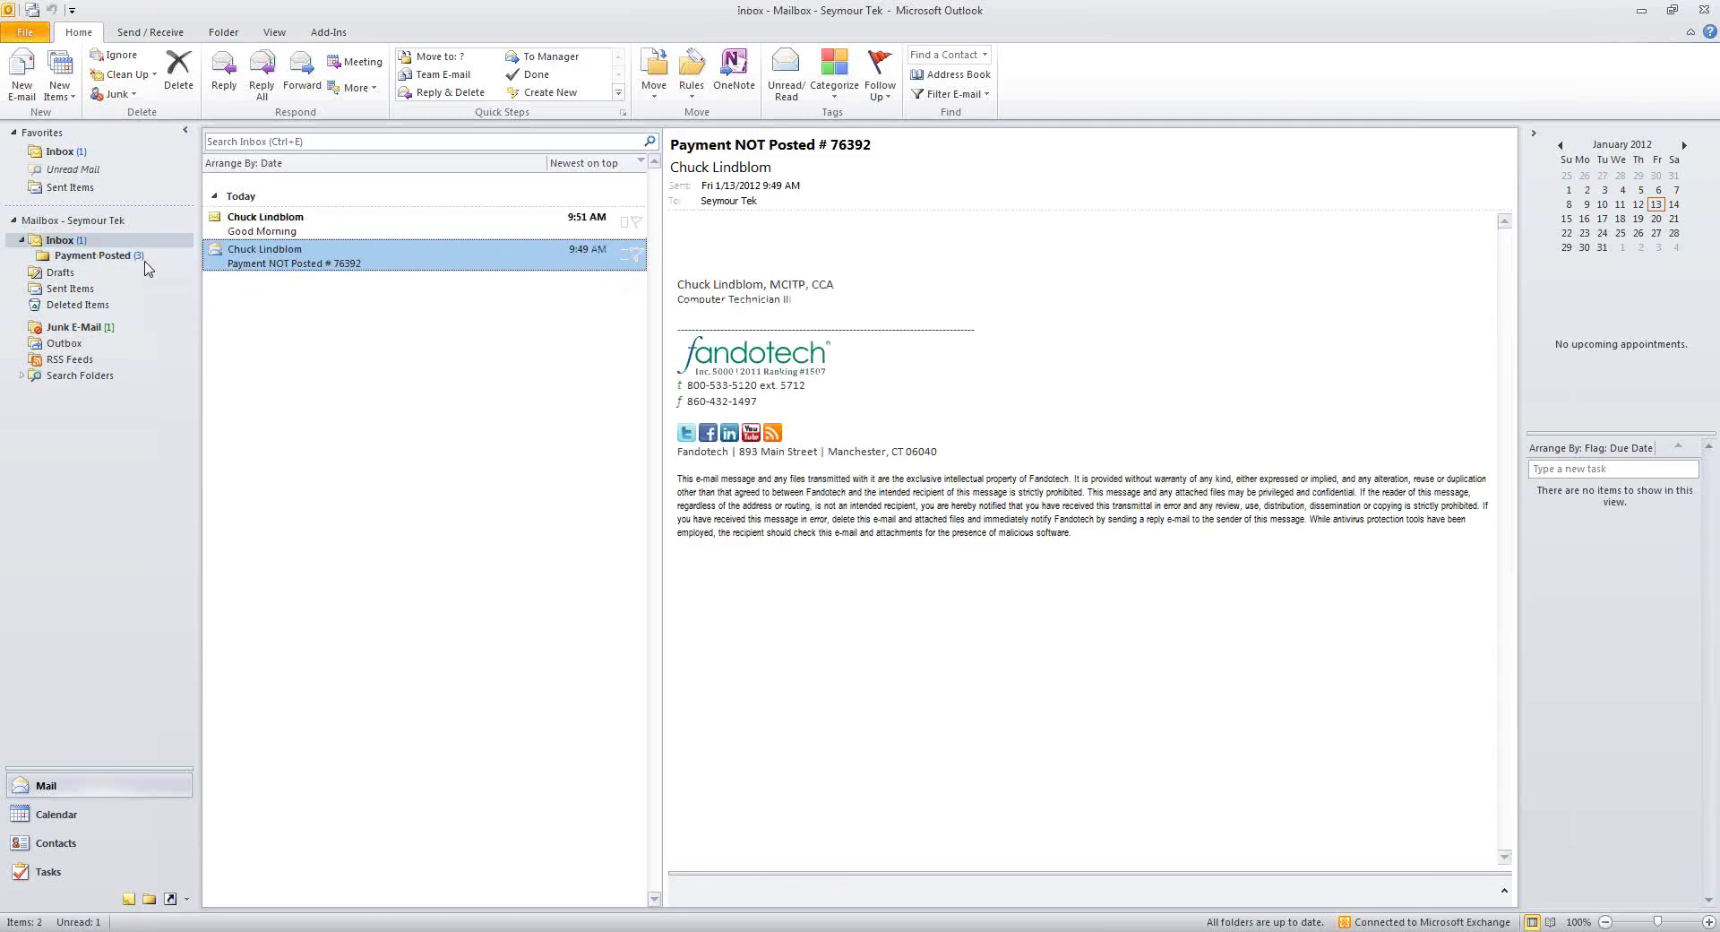
{"action": "key", "text": "Up"}
Start an advanced rule from the "Payment NOT Posted" message, using its subject text as the subject condition.
{"action": "left_click", "coordinate": [381, 260]}
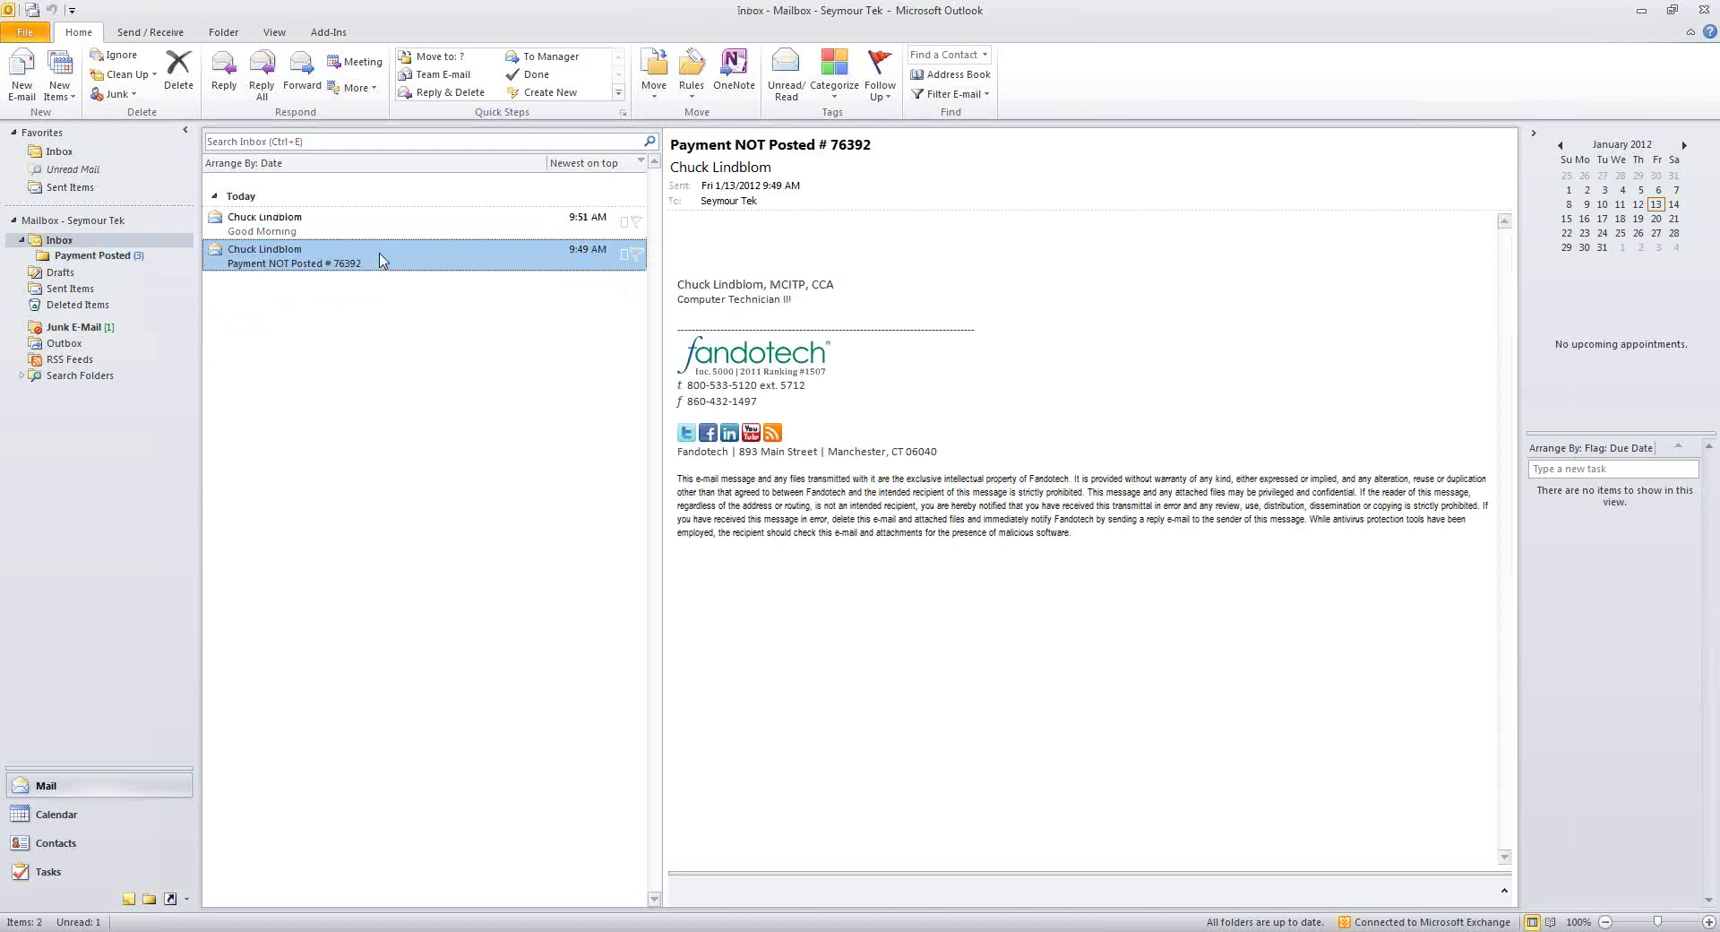
{"action": "right_click", "coordinate": [305, 255]}
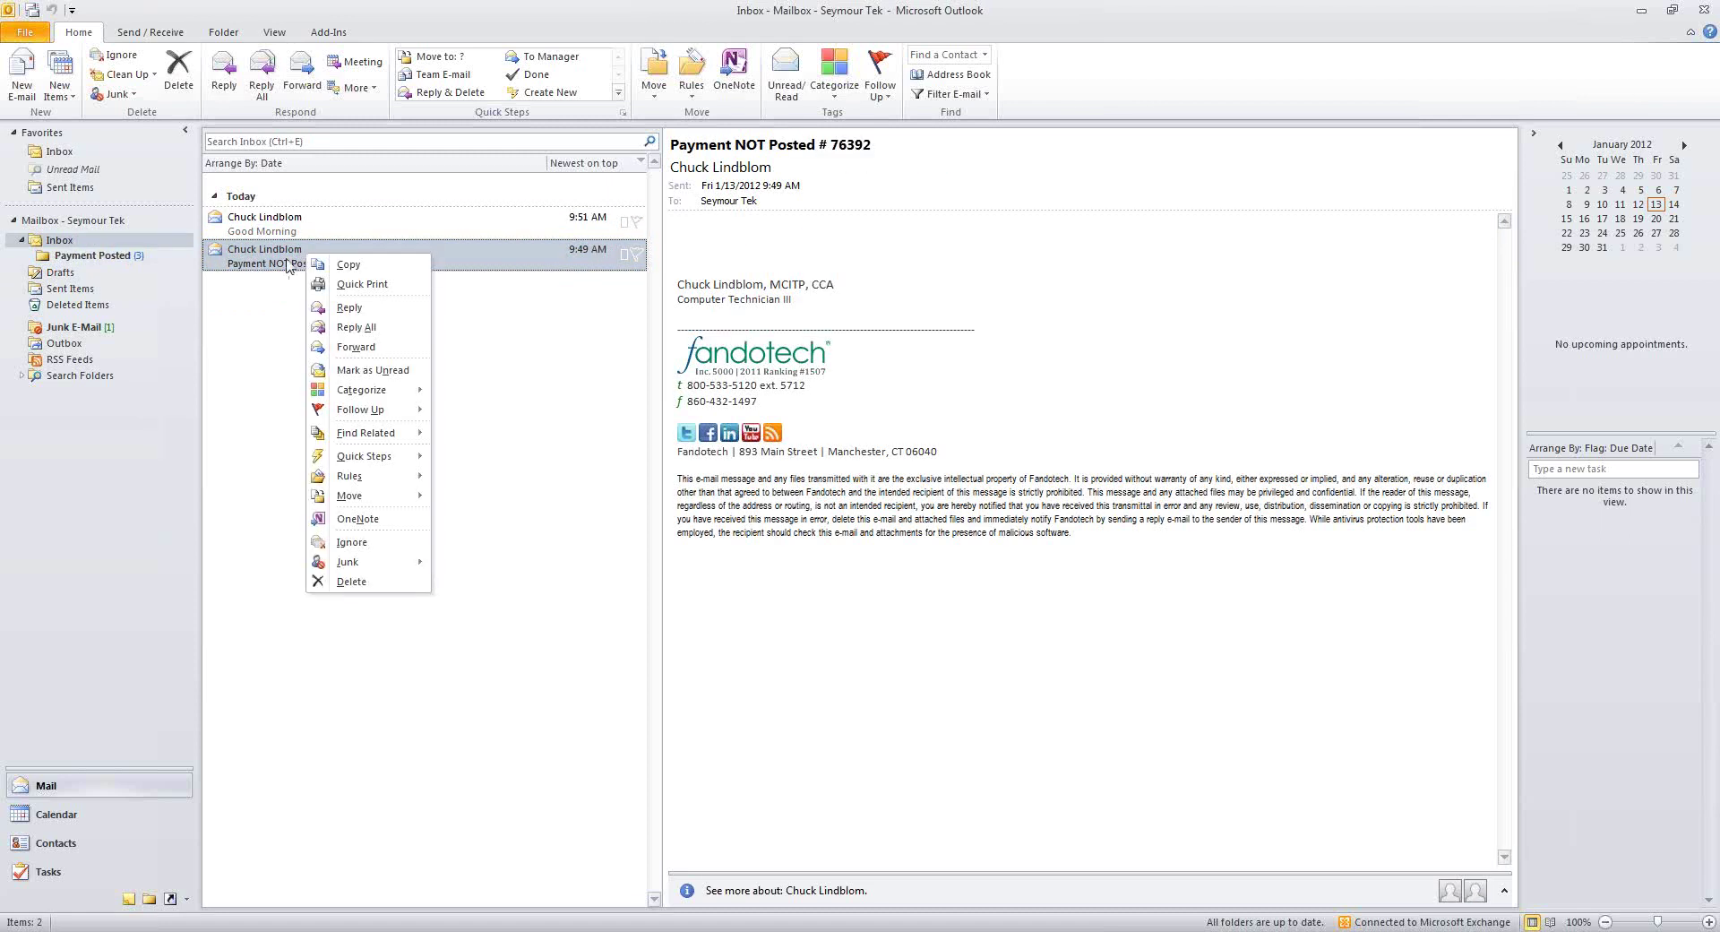
{"action": "key", "text": "Escape"}
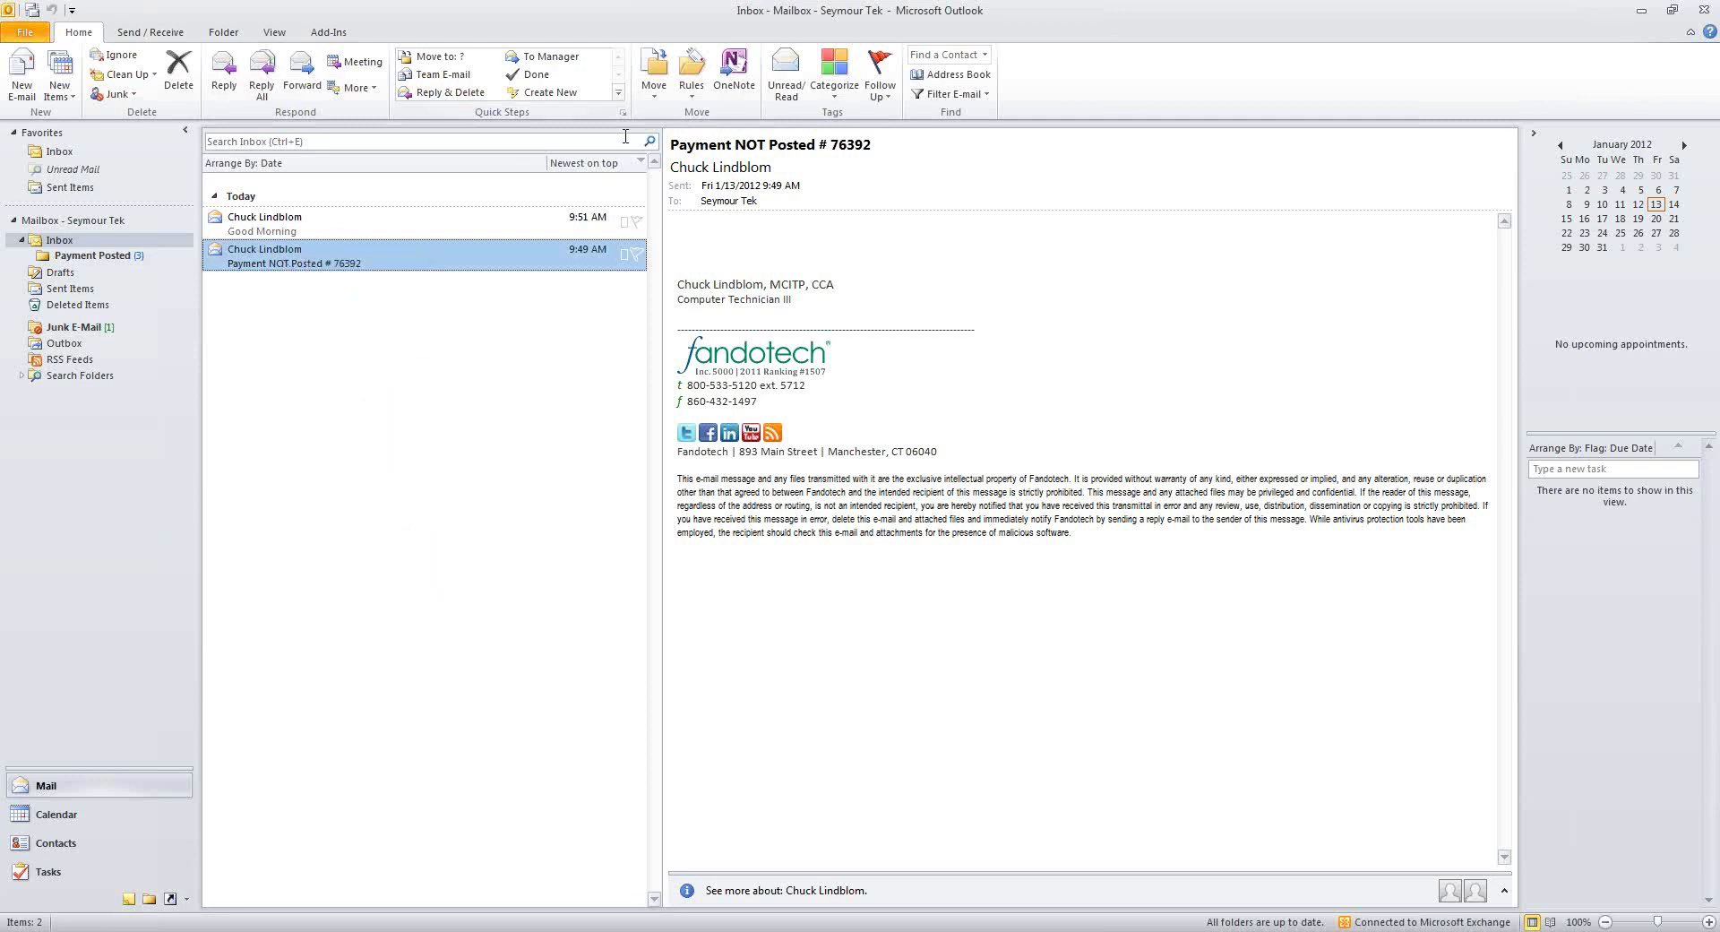
{"action": "left_click", "coordinate": [696, 95]}
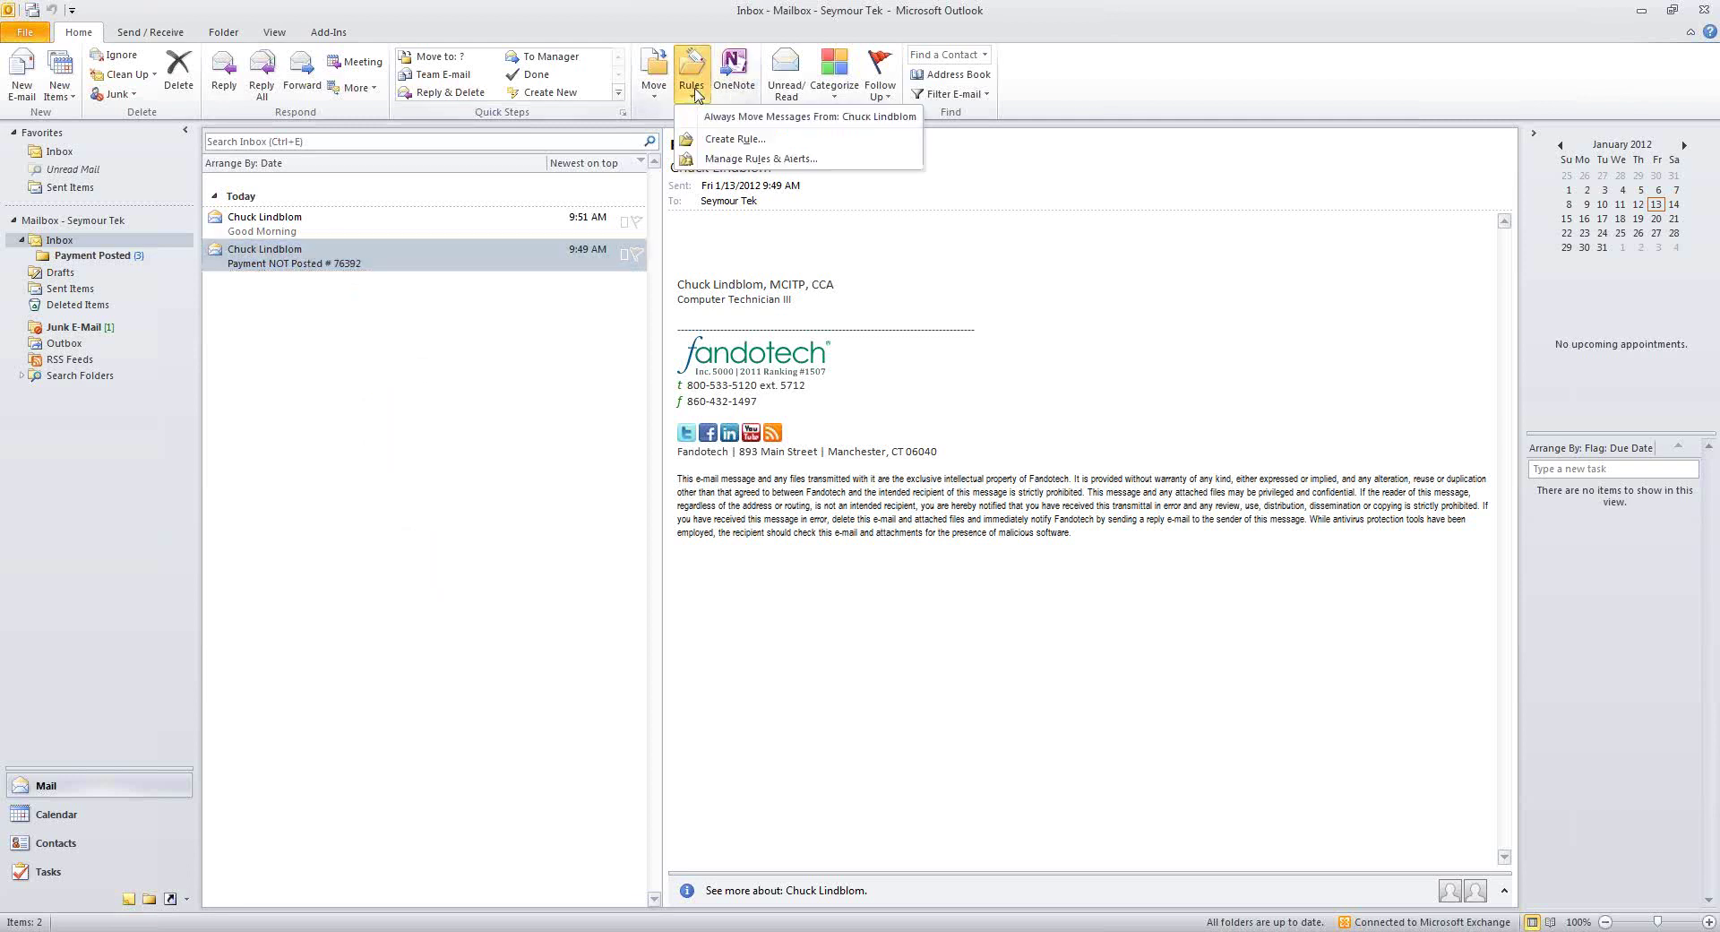
{"action": "left_click", "coordinate": [721, 143]}
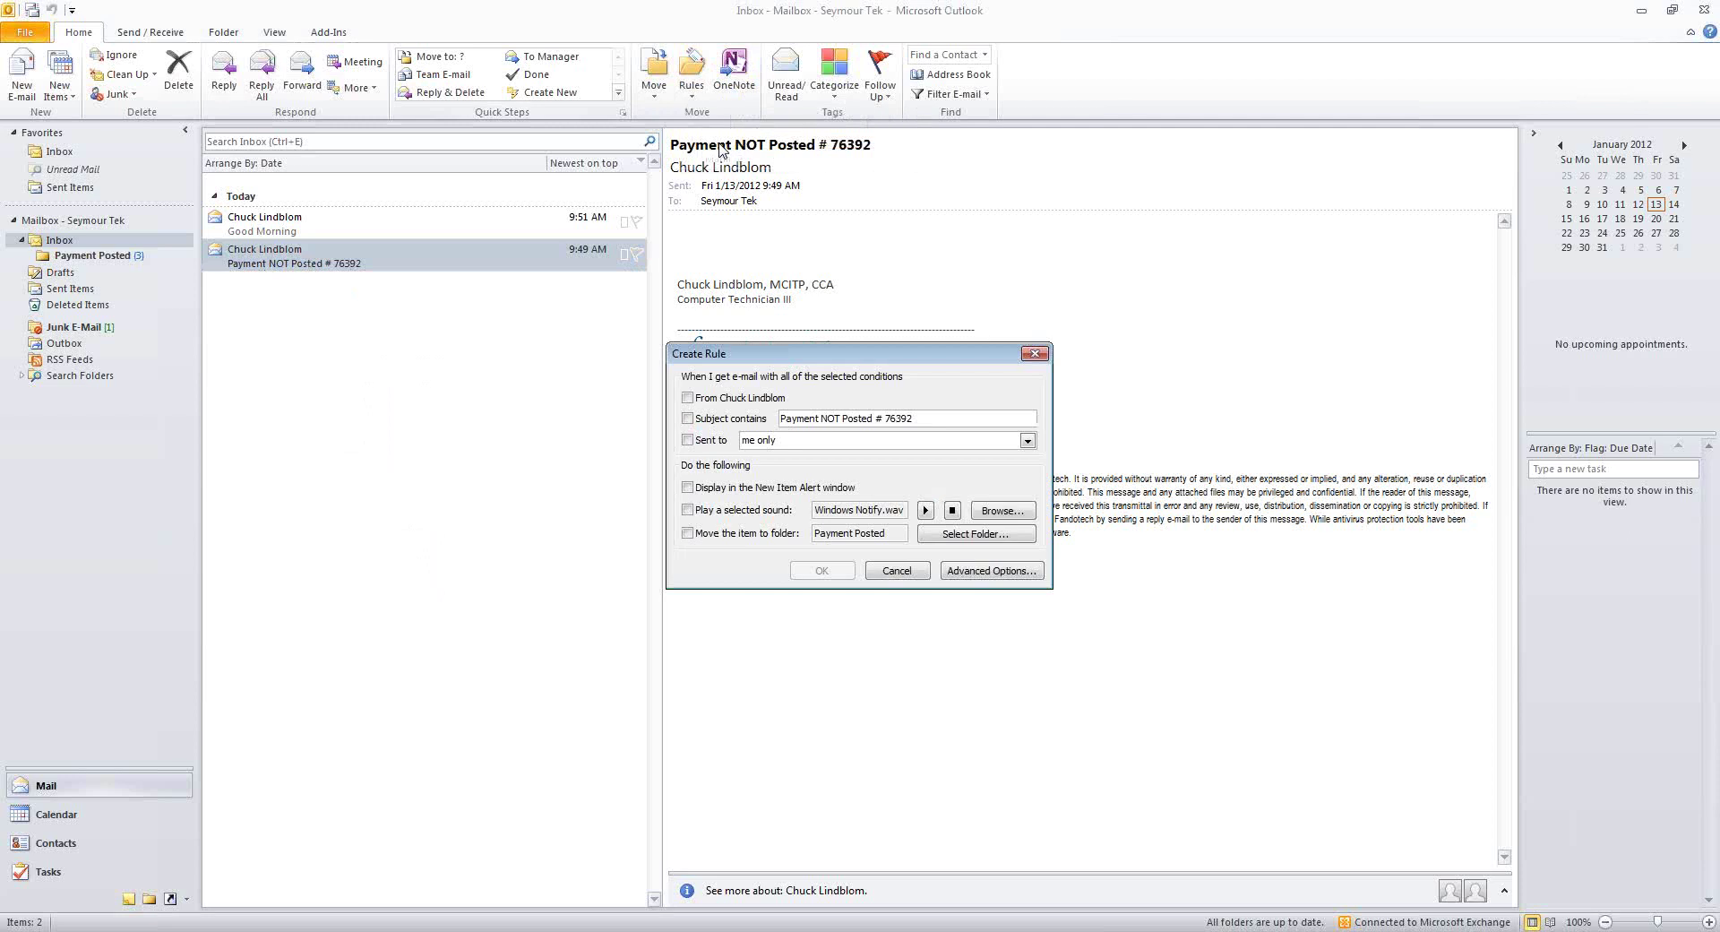
{"action": "left_click", "coordinate": [977, 580]}
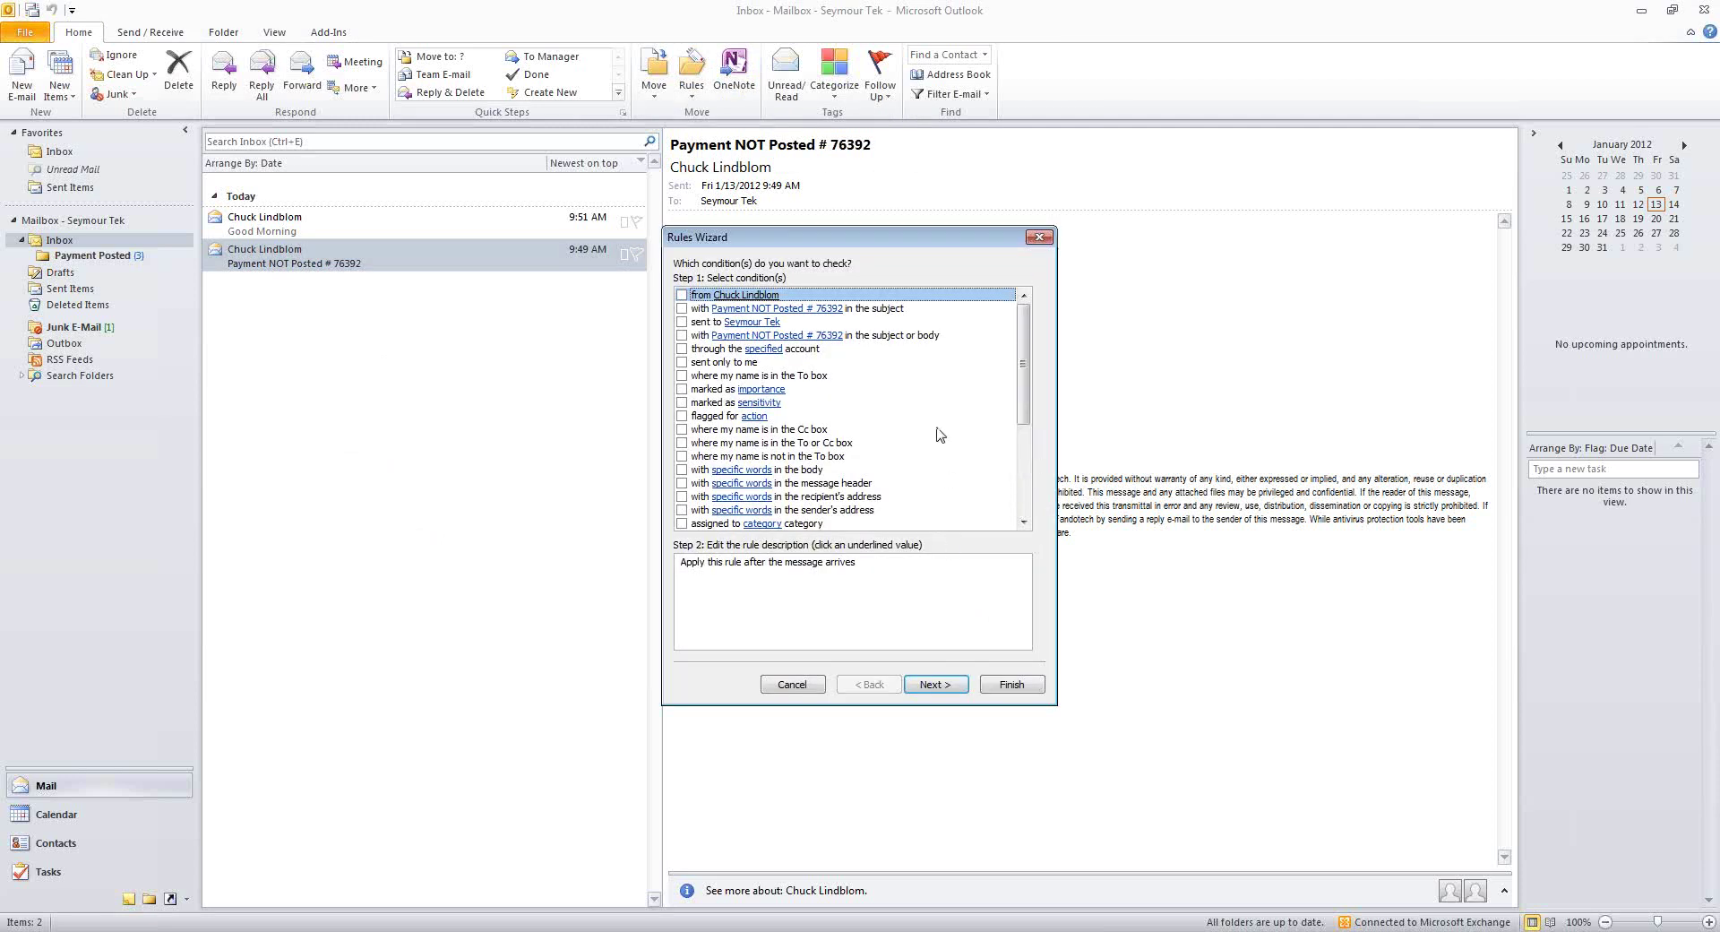
{"action": "scroll", "coordinate": [896, 443], "scroll_direction": "down", "scroll_amount": 5}
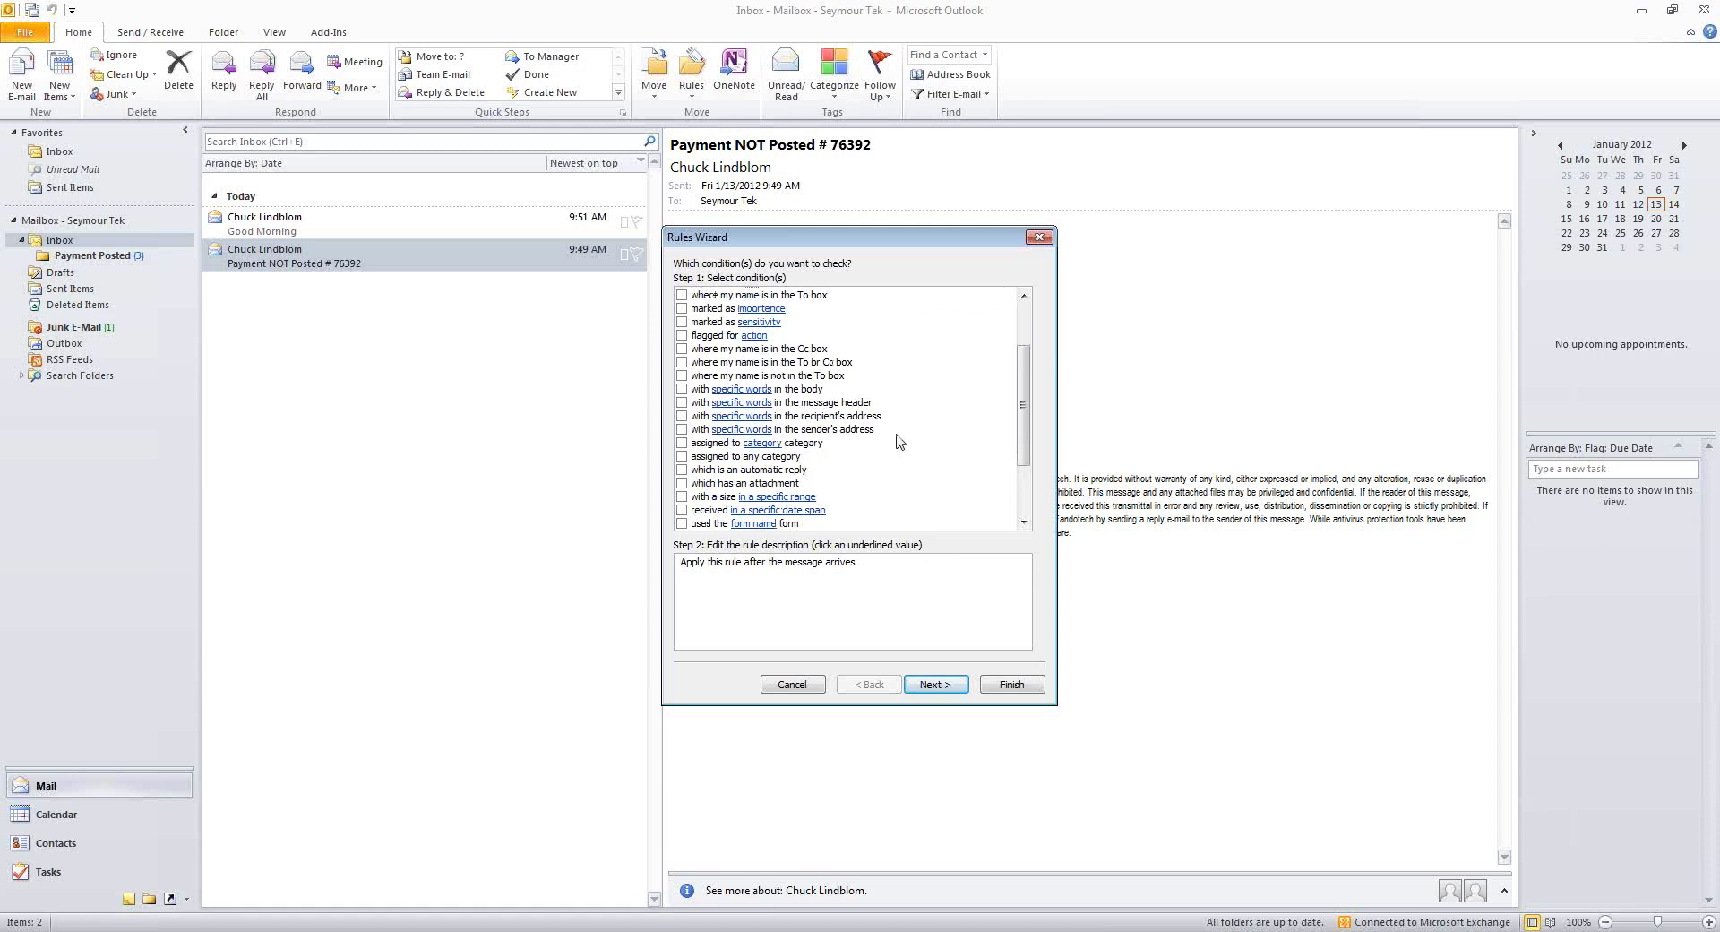
{"action": "scroll", "coordinate": [896, 451], "scroll_direction": "up", "scroll_amount": 5}
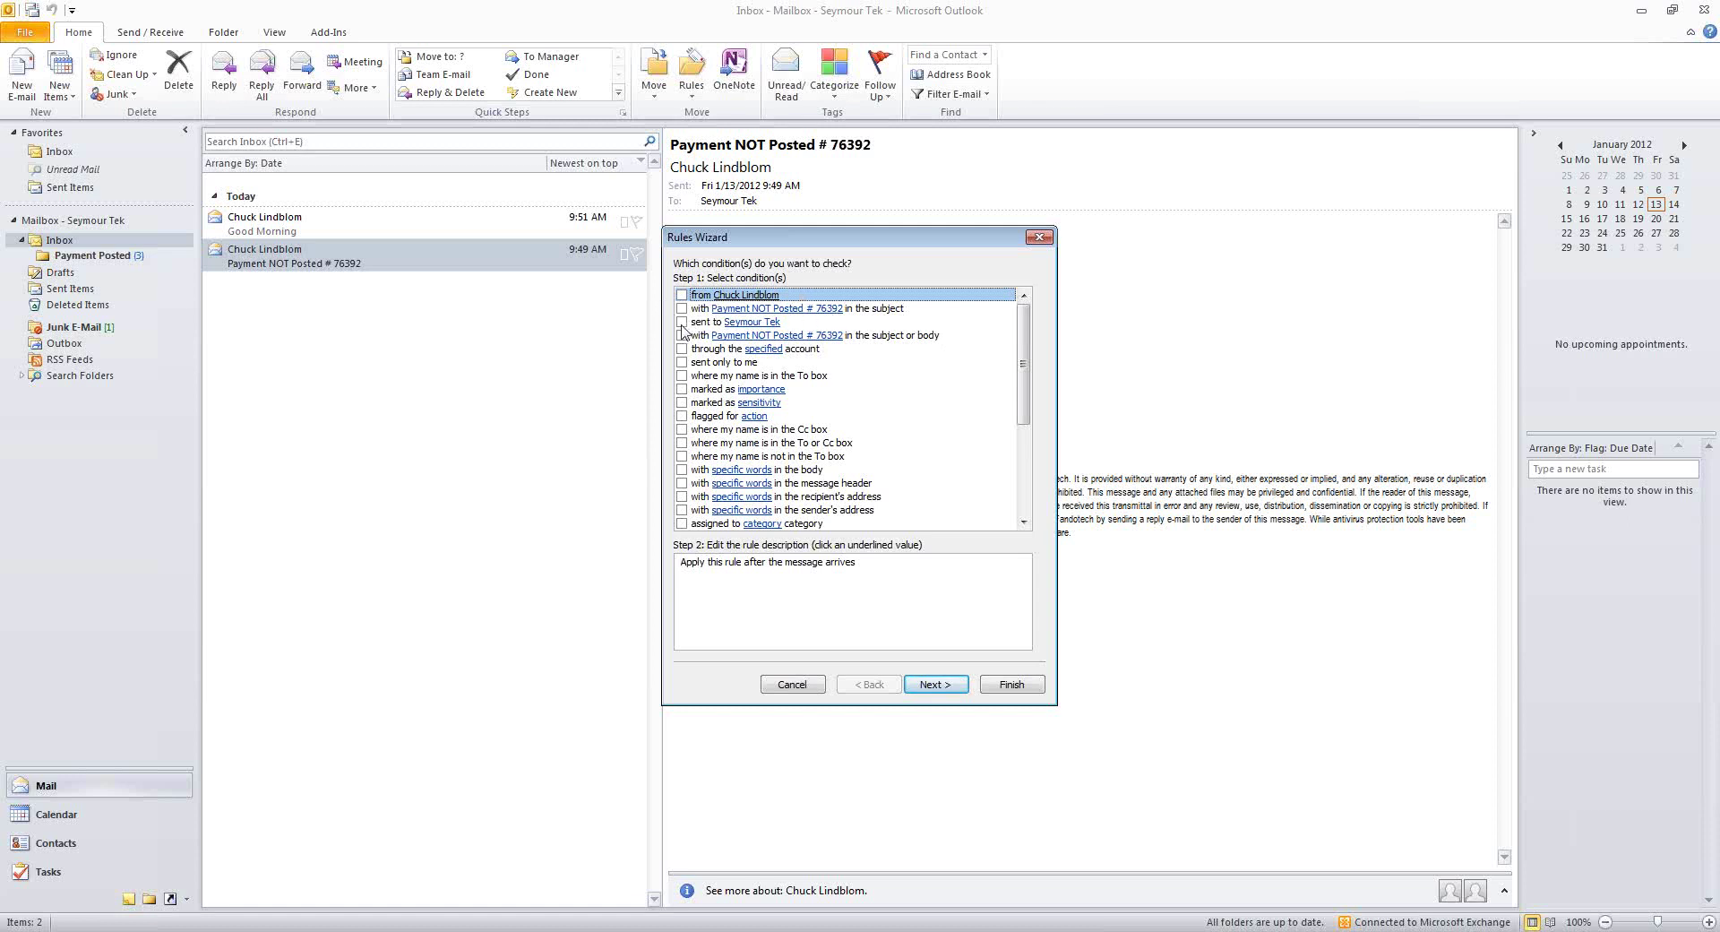
{"action": "left_click", "coordinate": [681, 309]}
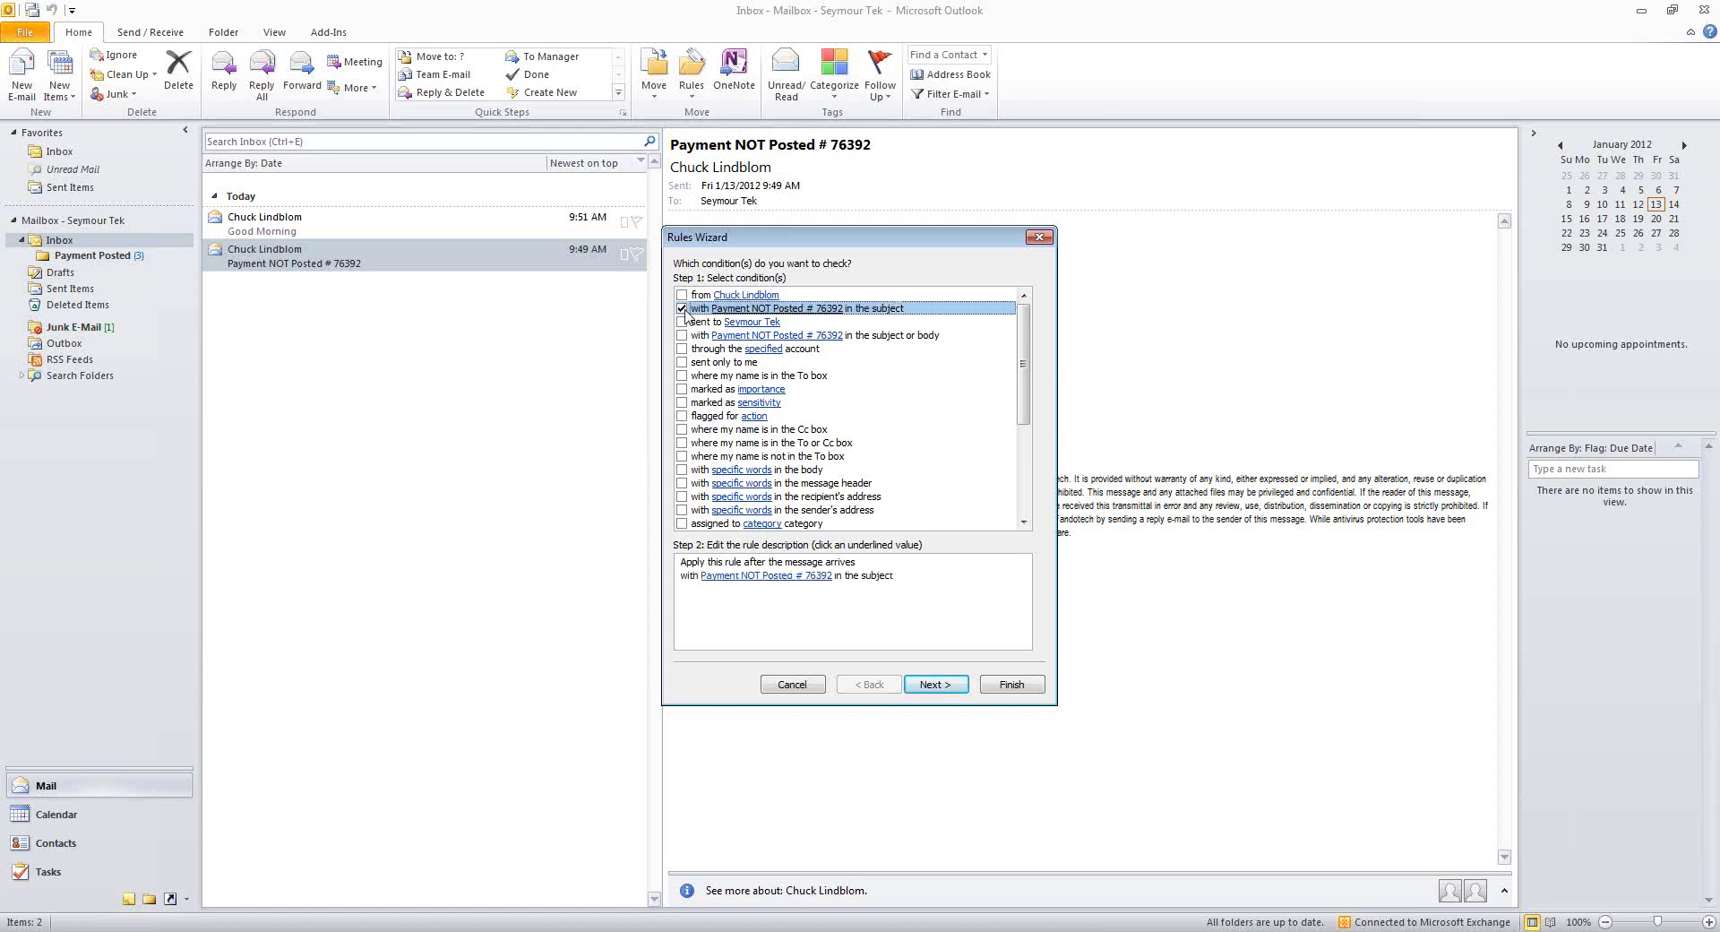
Replace the numbered search phrase in the rule's subject condition with "Payment NOT Posted".
{"action": "left_click", "coordinate": [700, 581]}
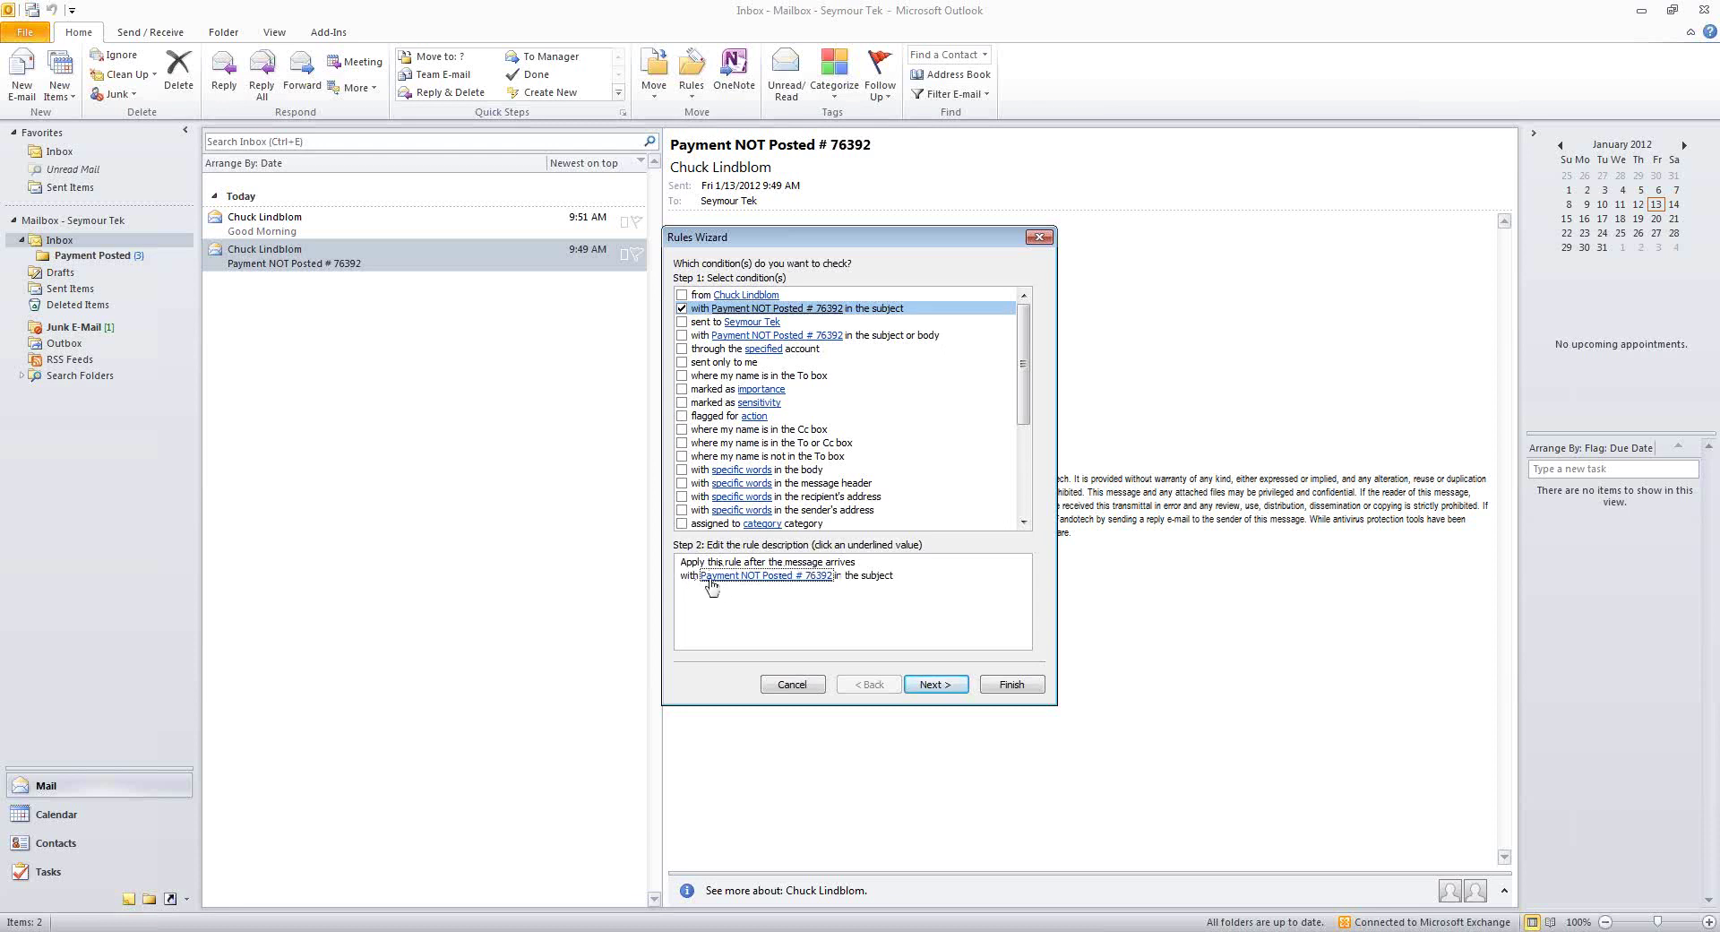
{"action": "left_click", "coordinate": [776, 576]}
{"action": "left_click", "coordinate": [766, 462]}
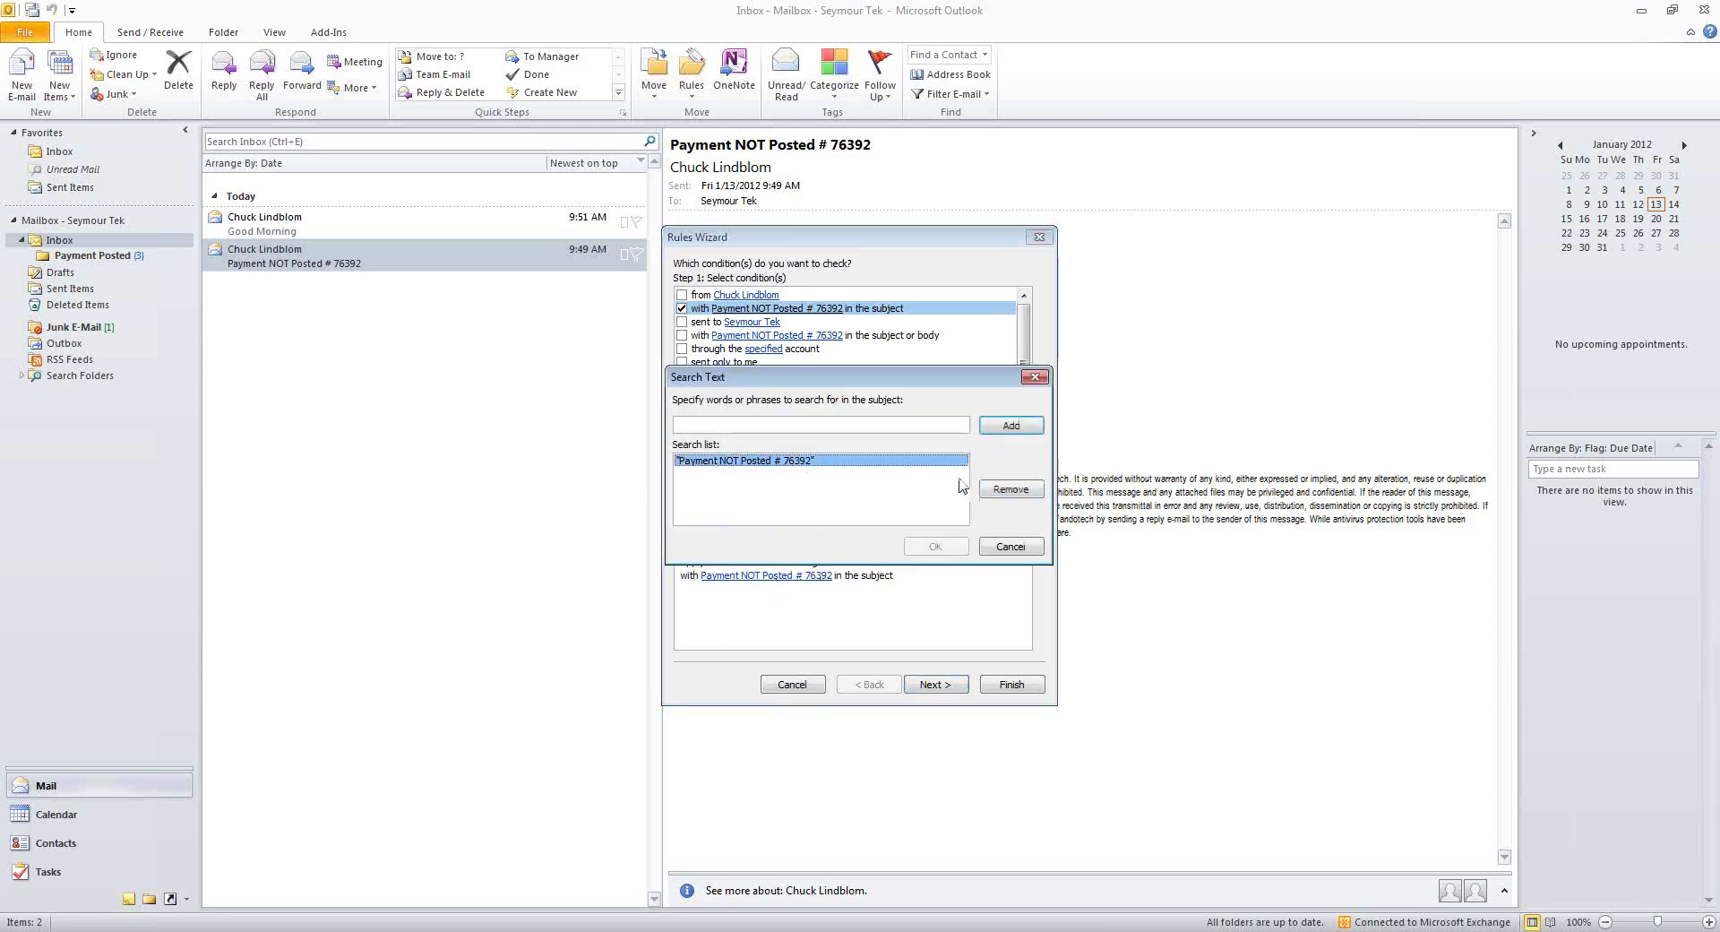
{"action": "left_click_drag", "start_coordinate": [872, 426], "coordinate": [768, 428]}
{"action": "key", "text": "BackSpace"}
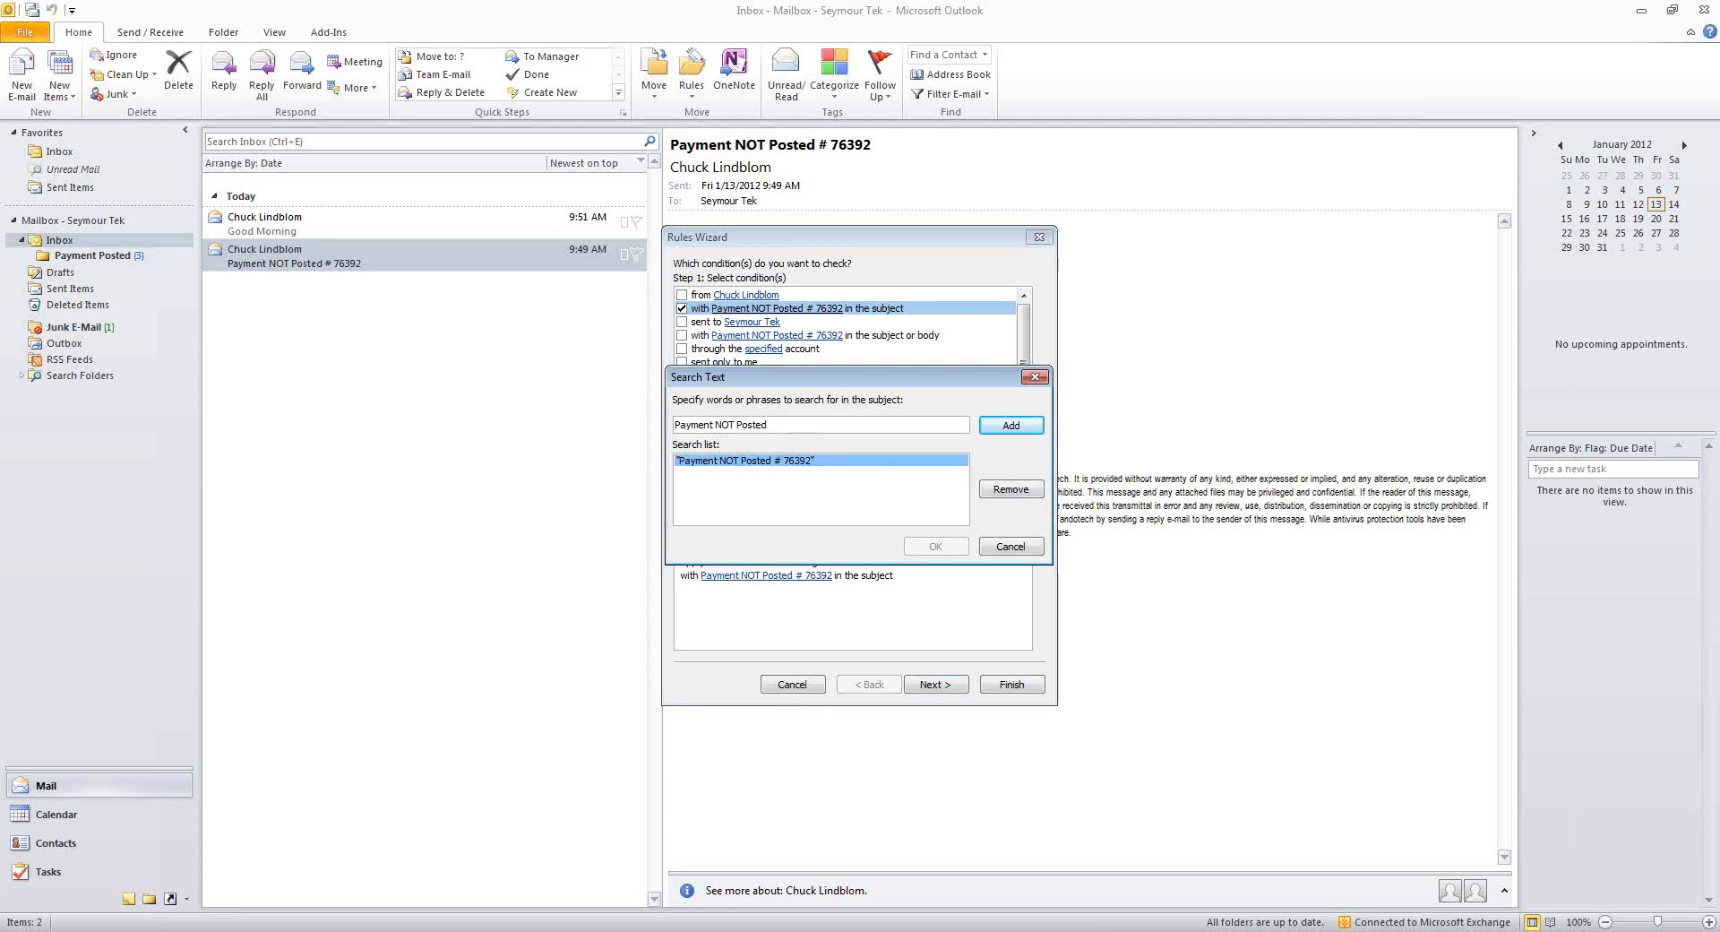
{"action": "left_click", "coordinate": [1017, 426]}
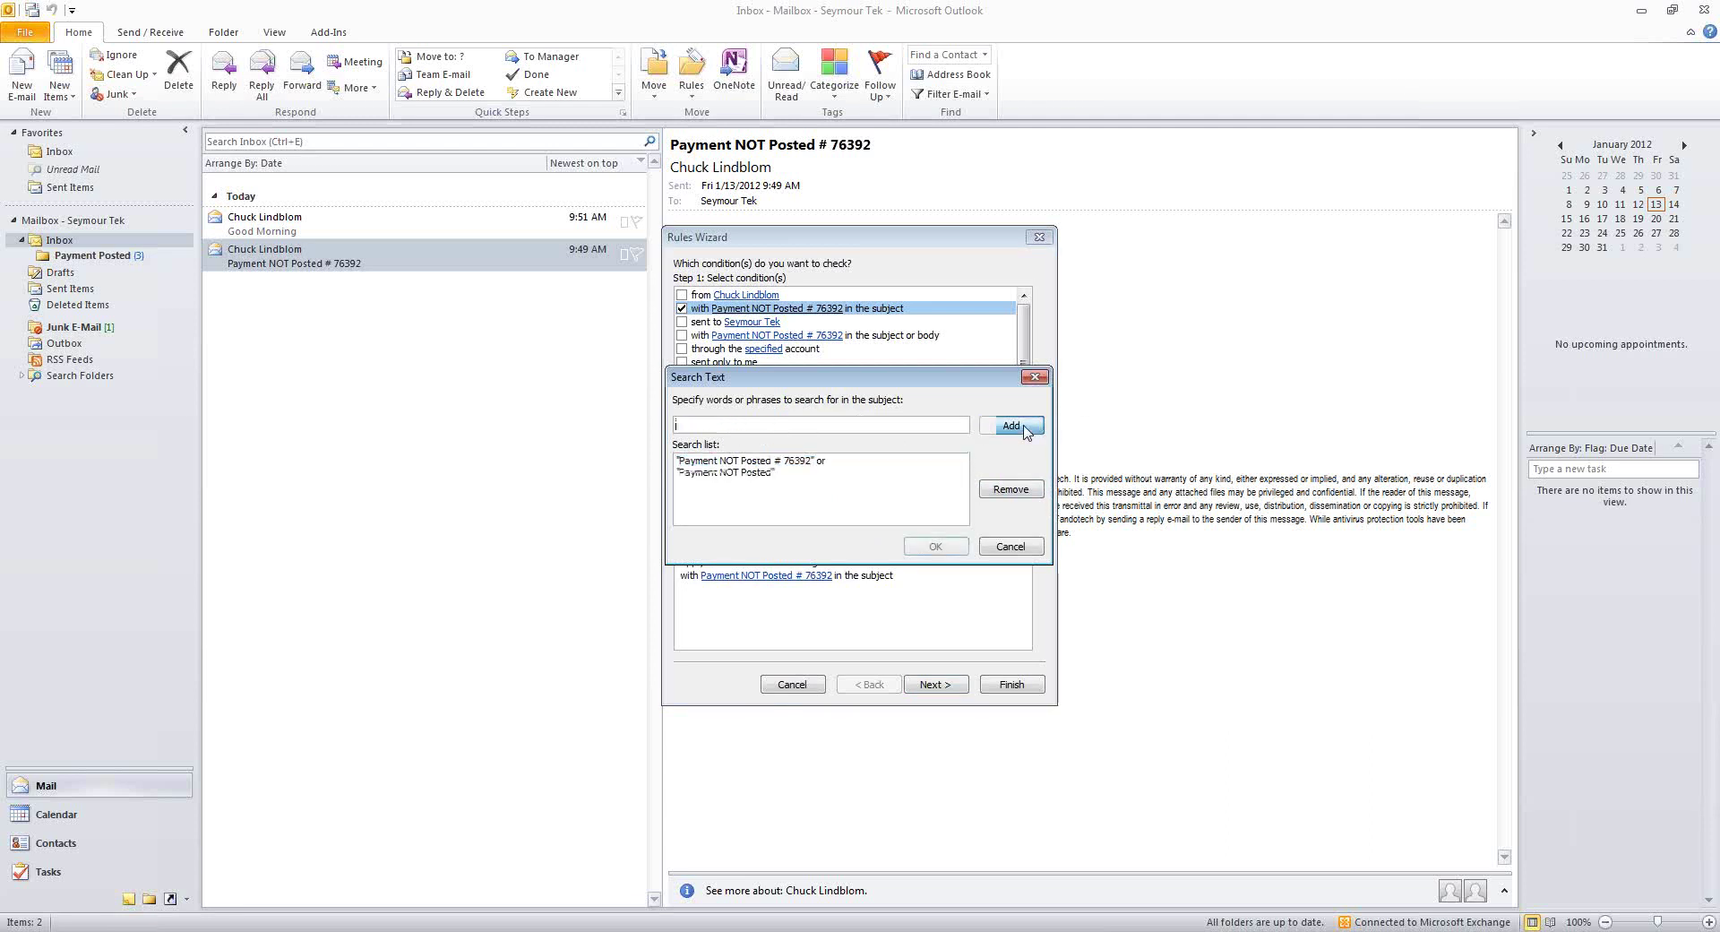
{"action": "left_click", "coordinate": [825, 461]}
{"action": "left_click", "coordinate": [1005, 490]}
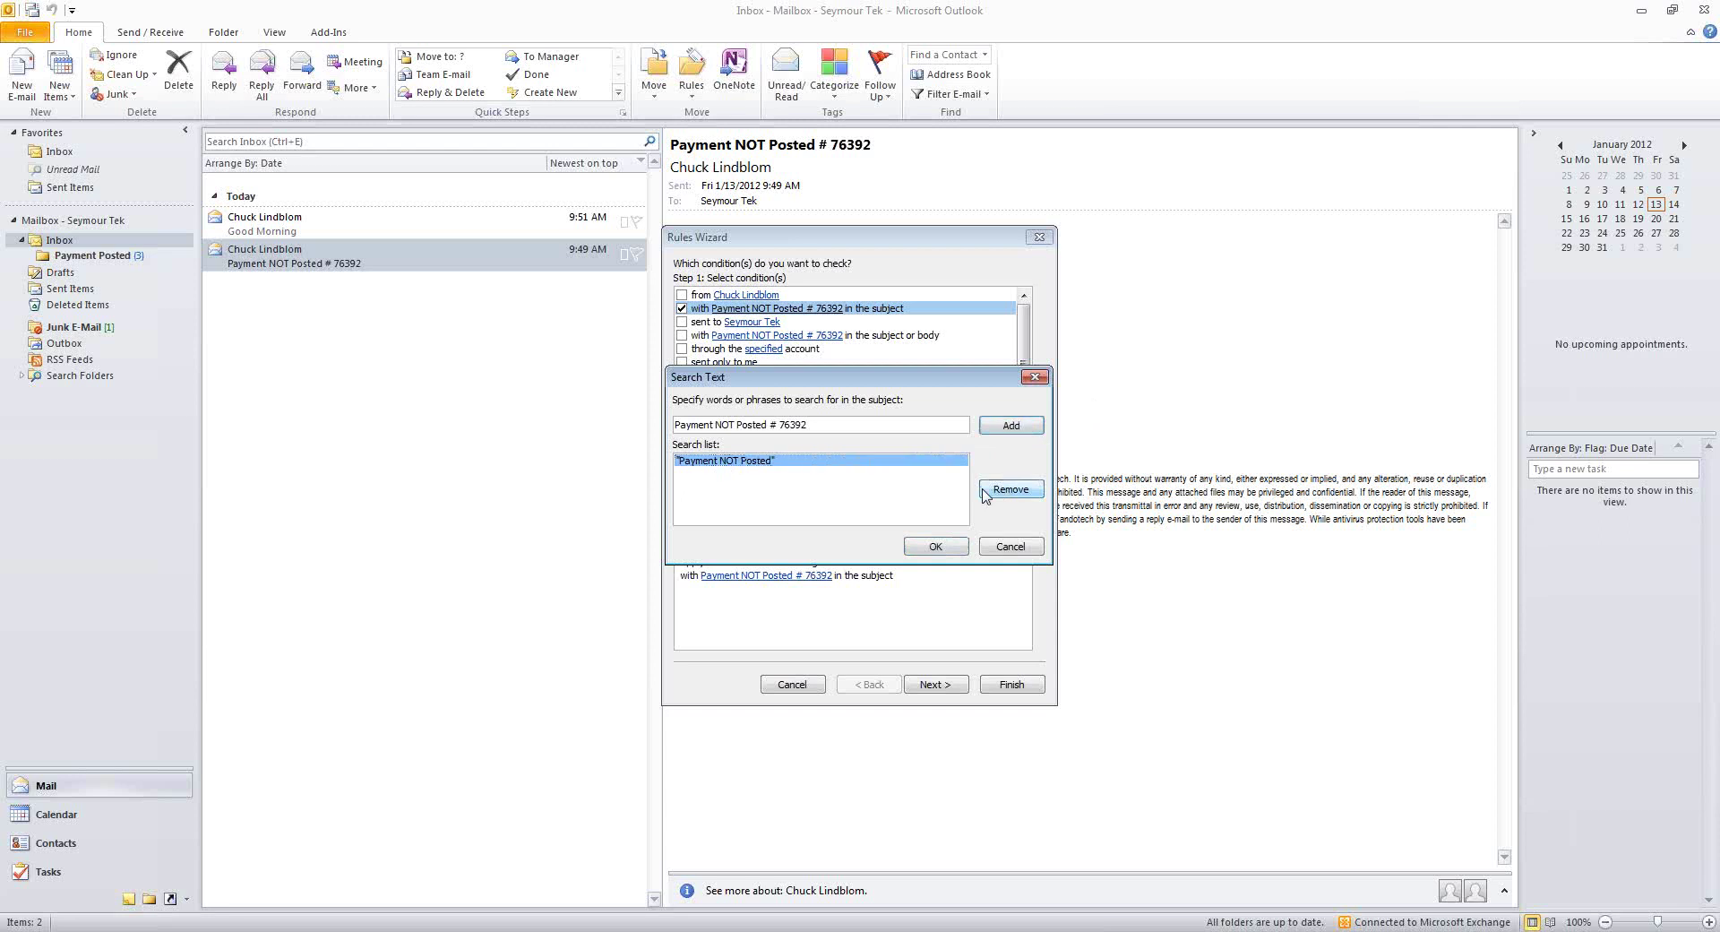
{"action": "left_click", "coordinate": [794, 462]}
{"action": "left_click", "coordinate": [922, 547]}
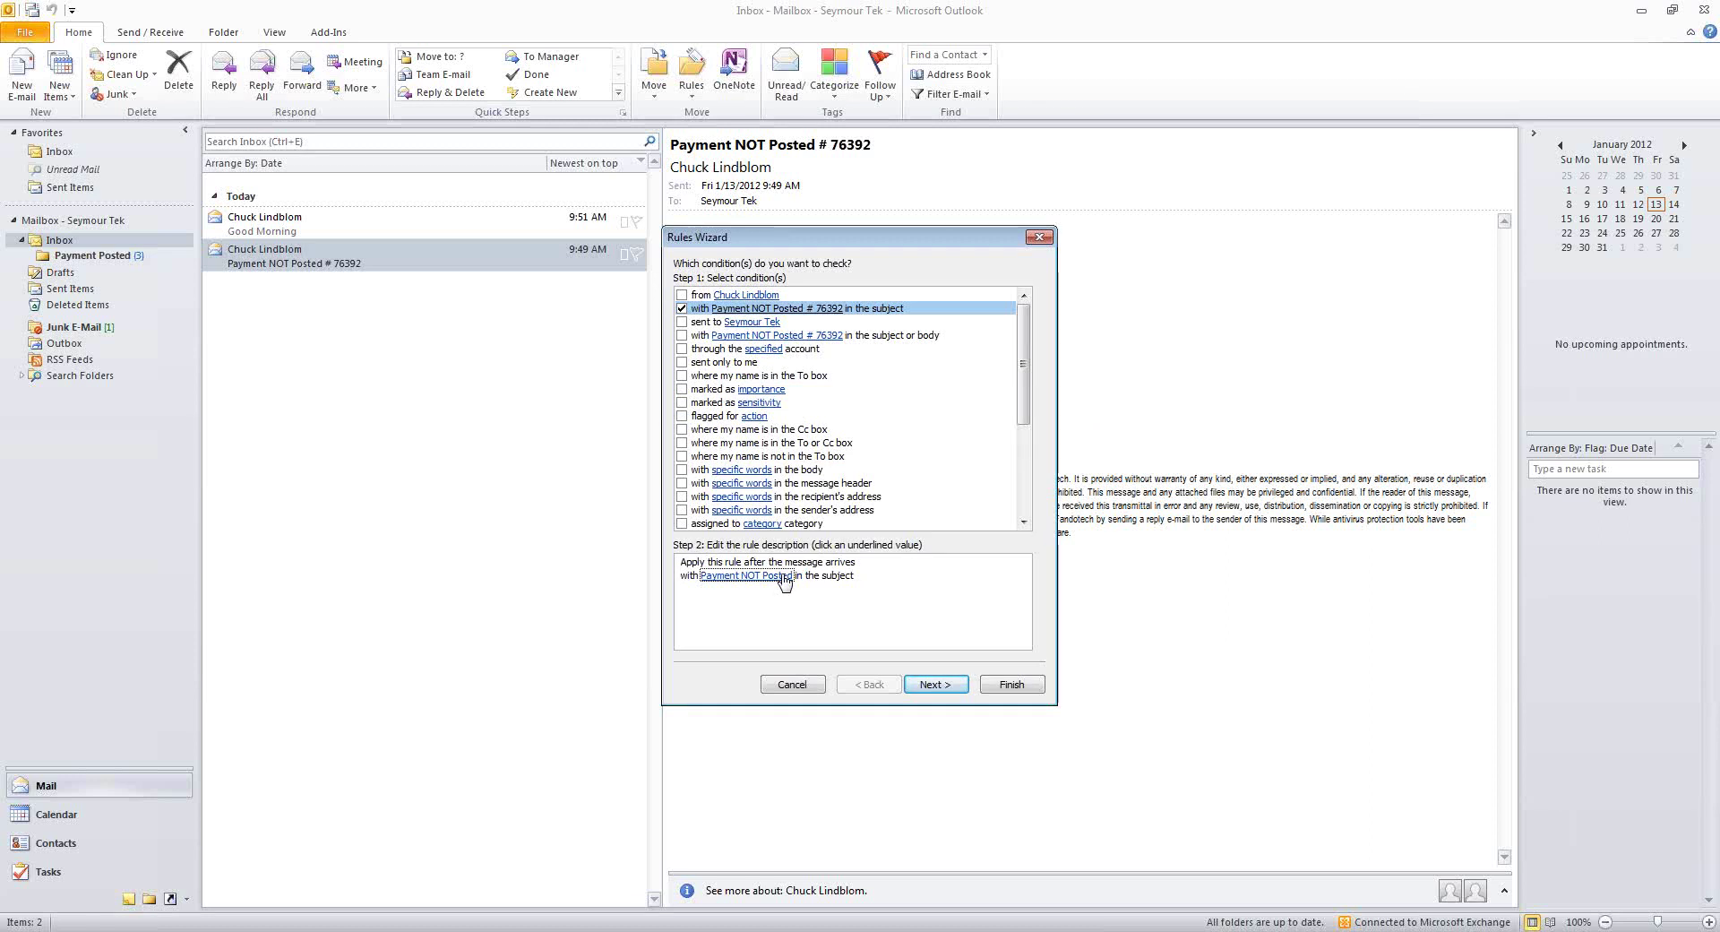
Continue to the rule's actions and make it flag matching messages for Follow up Today.
{"action": "left_click", "coordinate": [934, 685]}
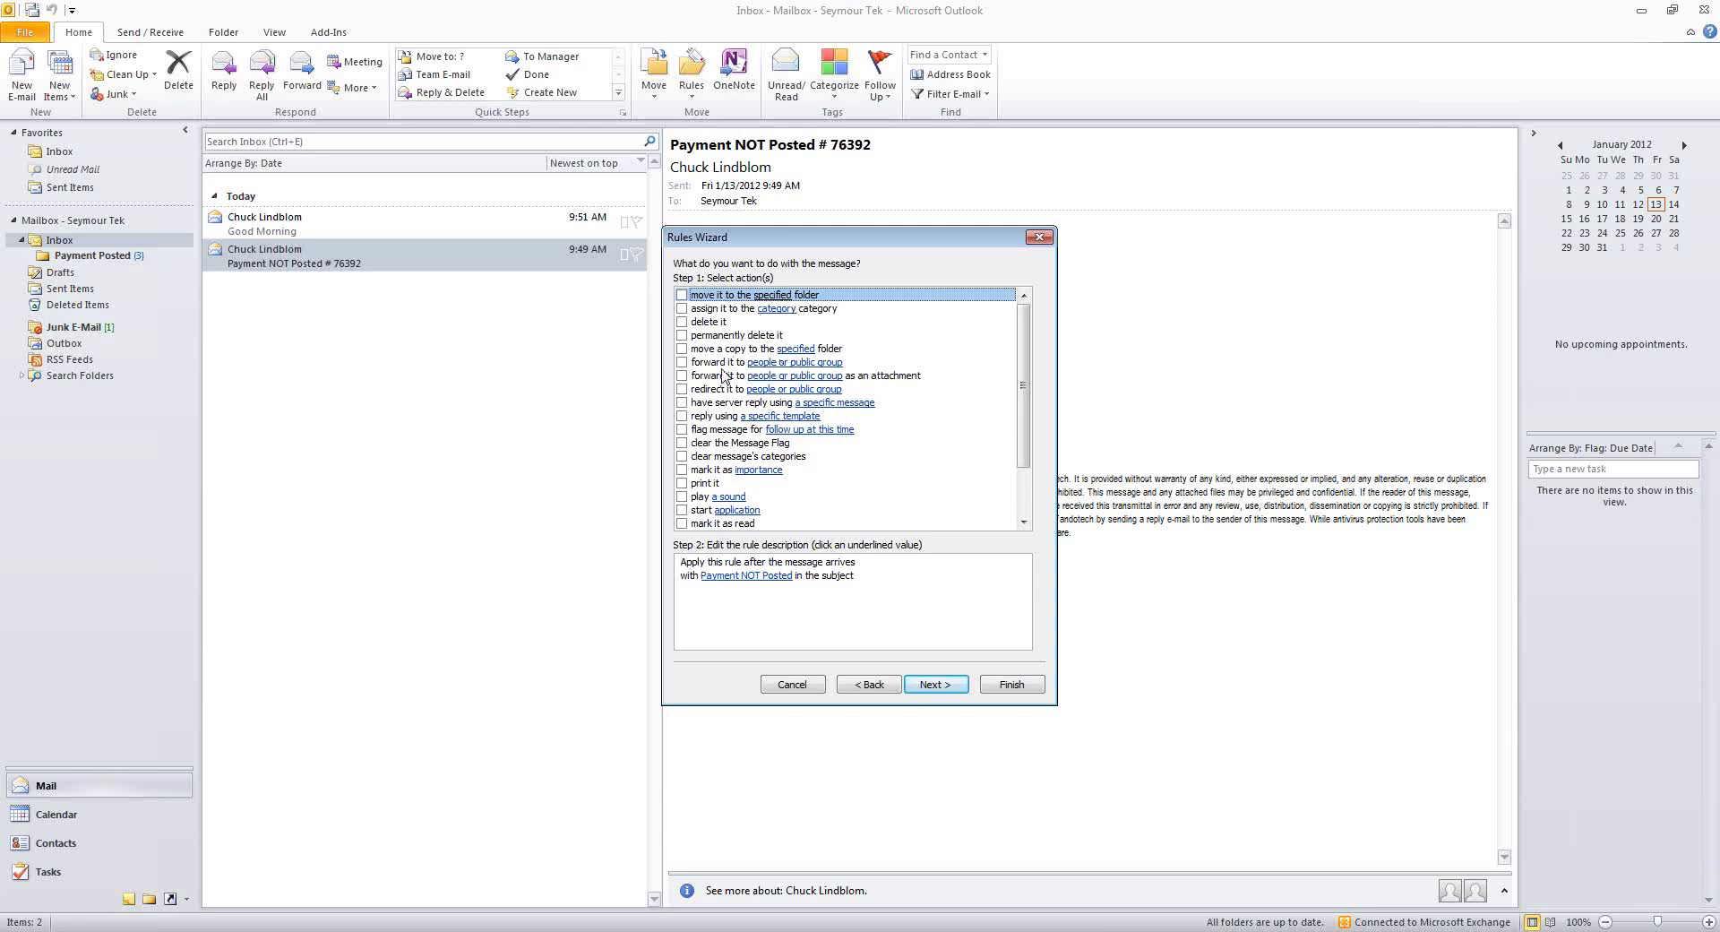
{"action": "left_click", "coordinate": [682, 429]}
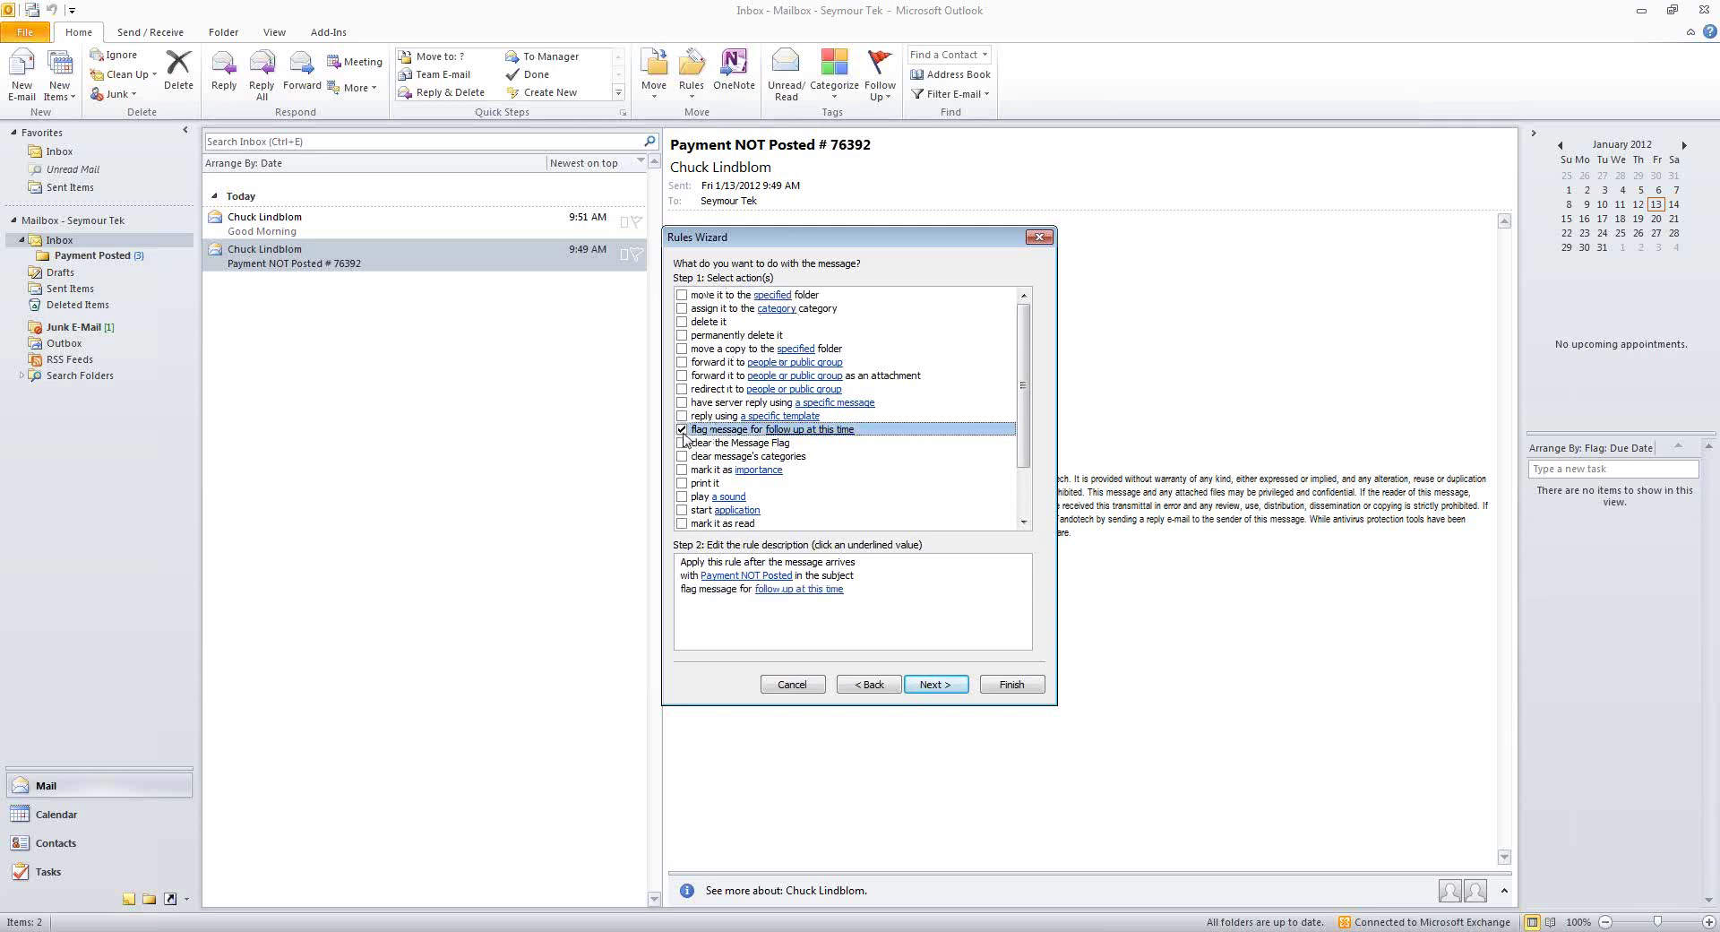
{"action": "left_click", "coordinate": [800, 591]}
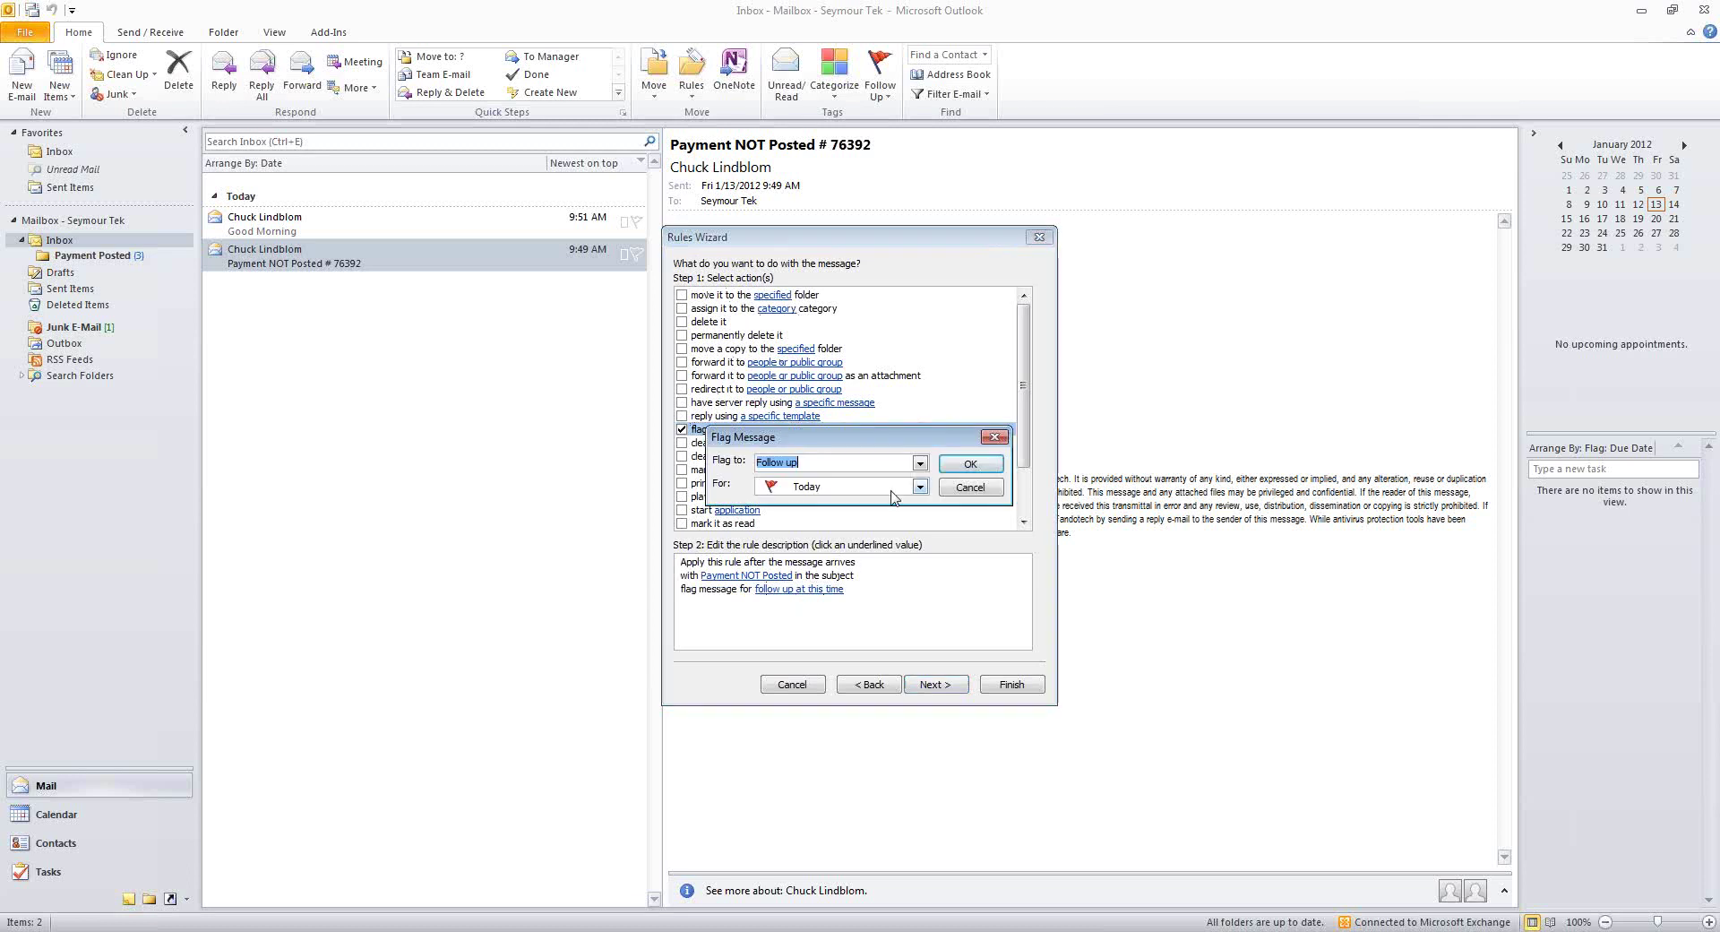
{"action": "left_click", "coordinate": [970, 464]}
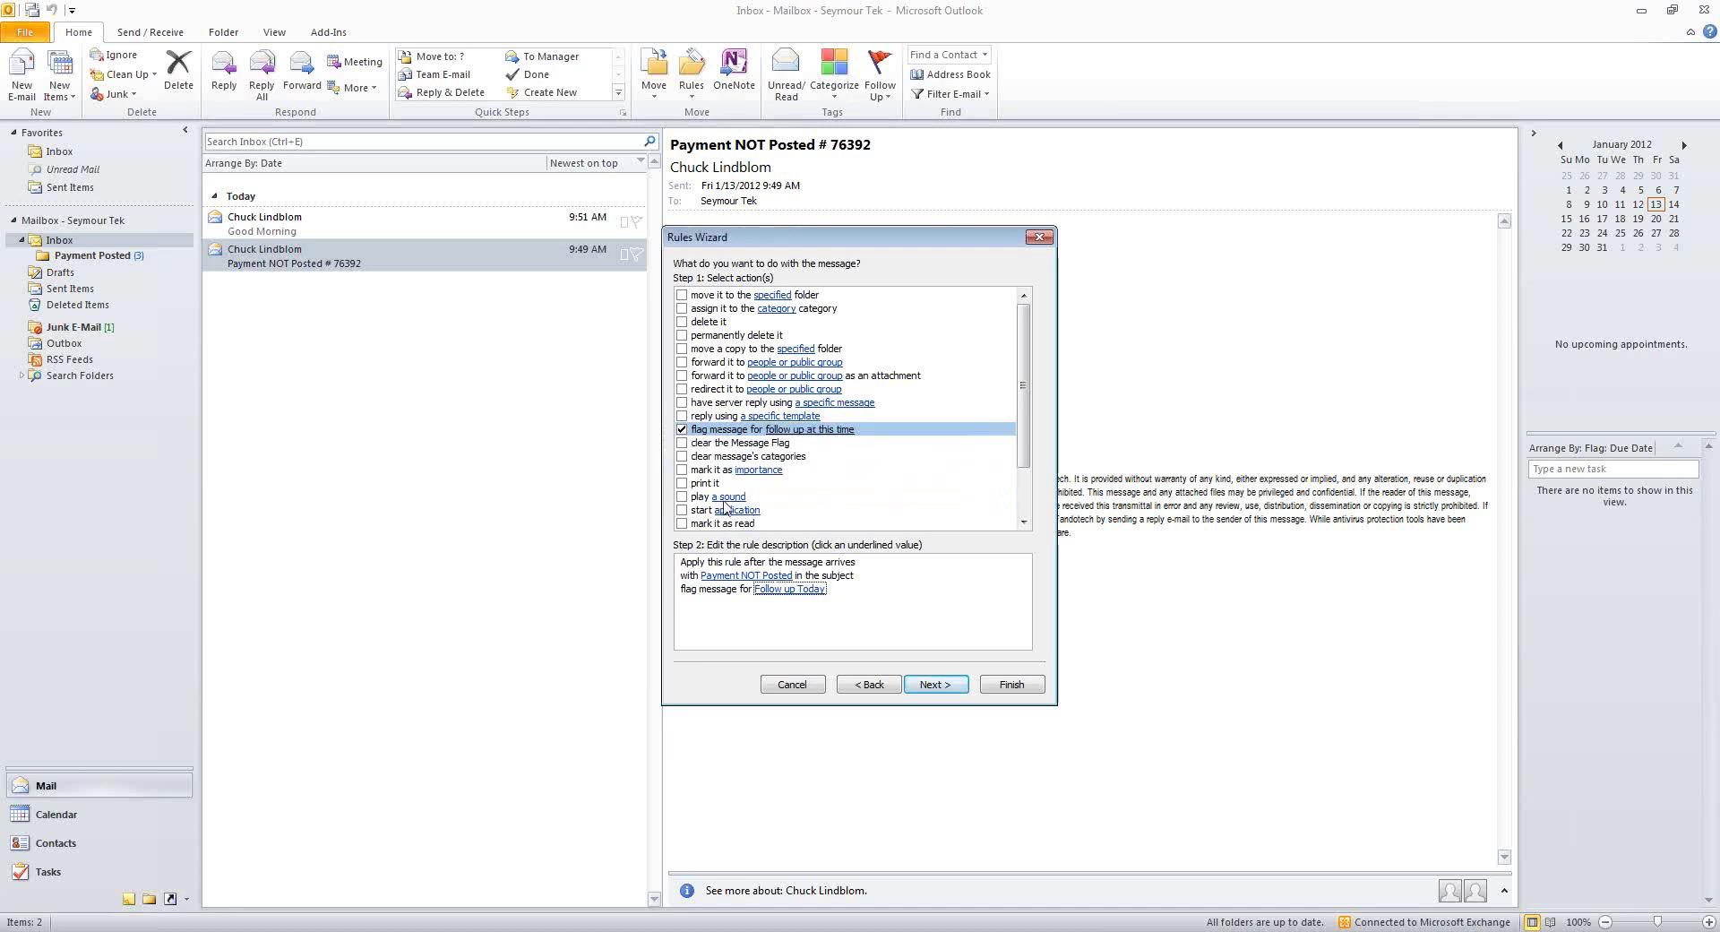
Add an action to the rule that marks matching messages as high importance.
{"action": "left_click", "coordinate": [681, 469]}
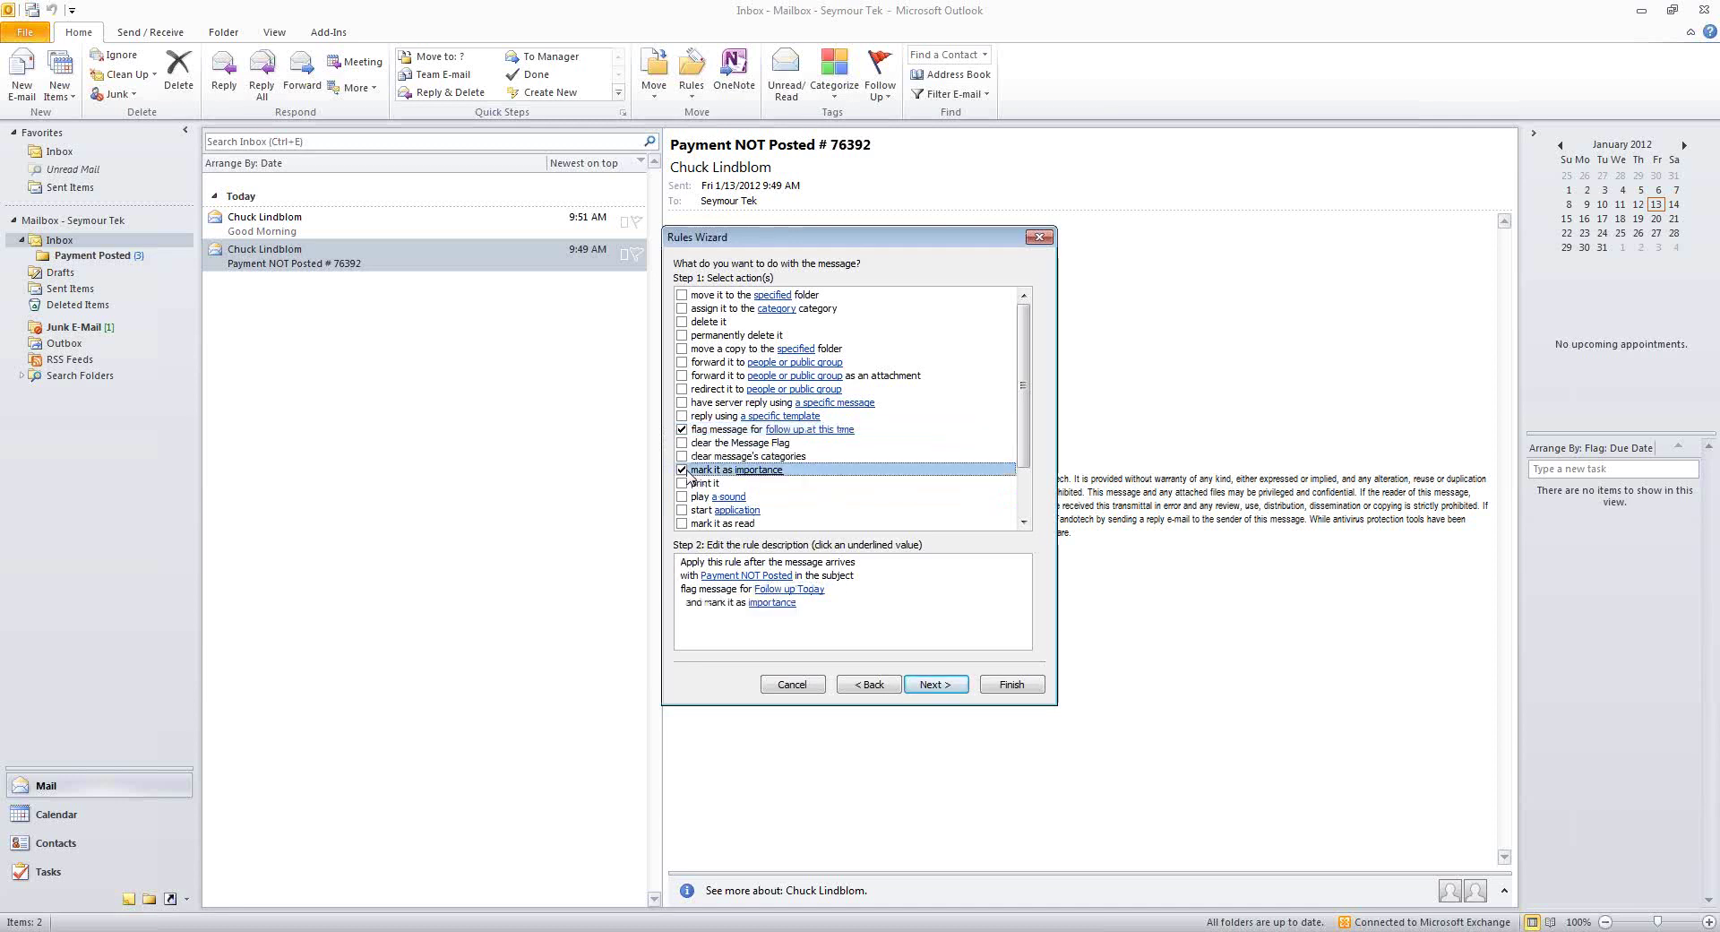
{"action": "left_click", "coordinate": [764, 606]}
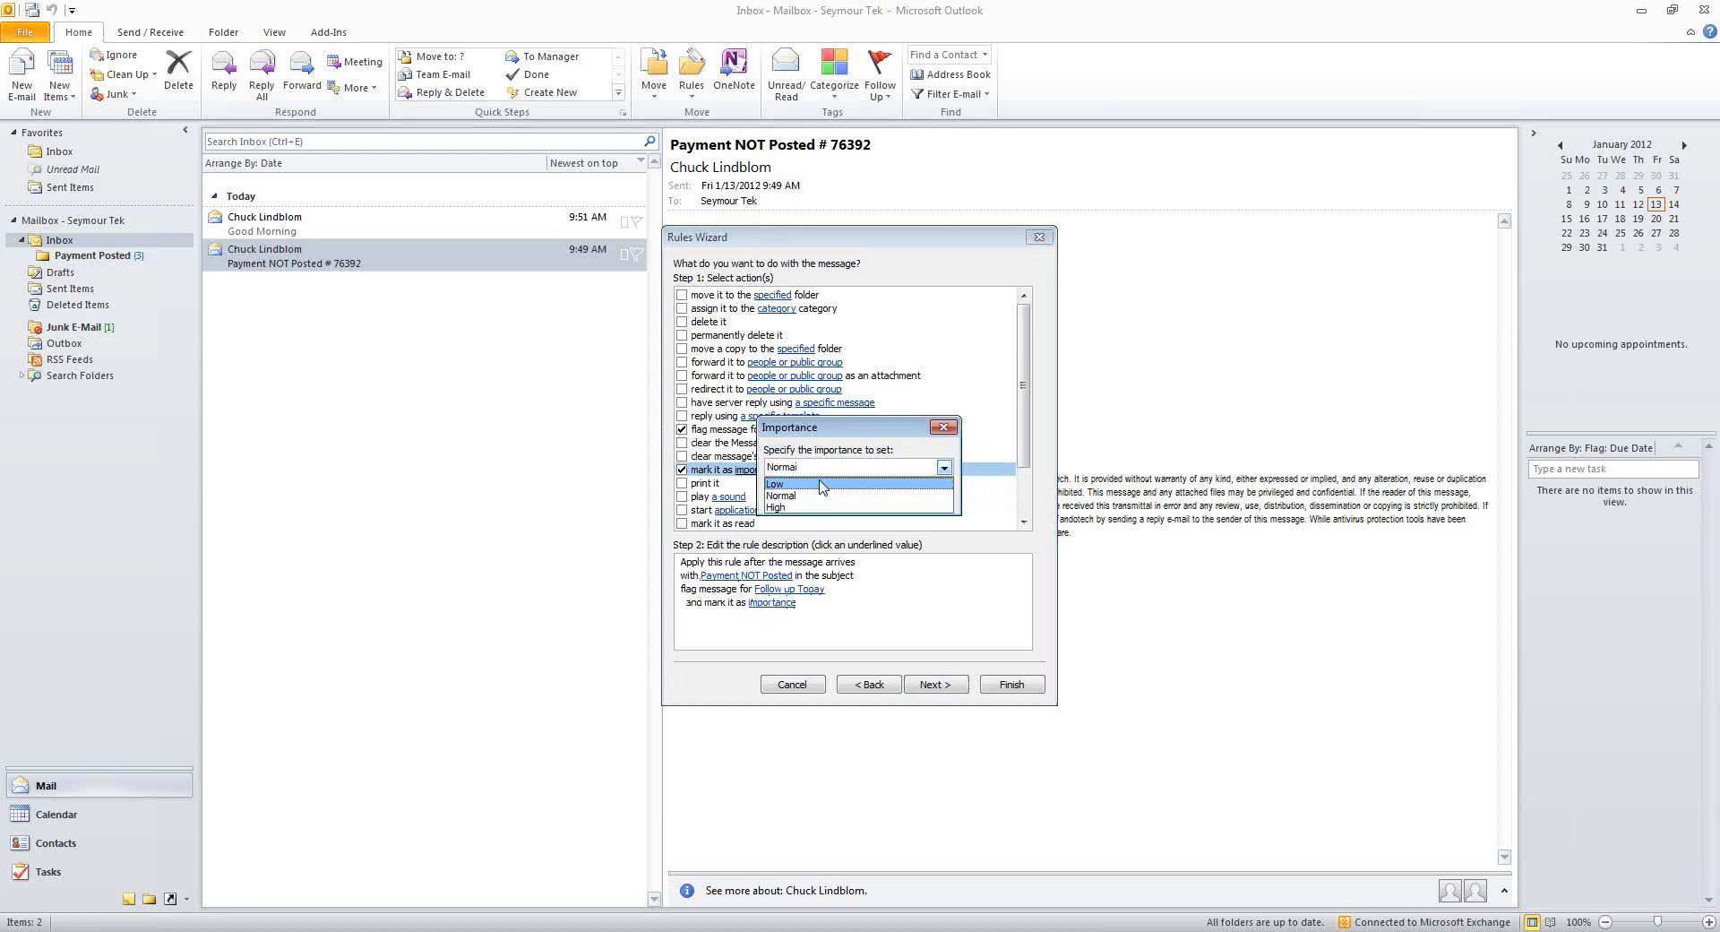
{"action": "left_click", "coordinate": [824, 507]}
{"action": "left_click", "coordinate": [825, 498]}
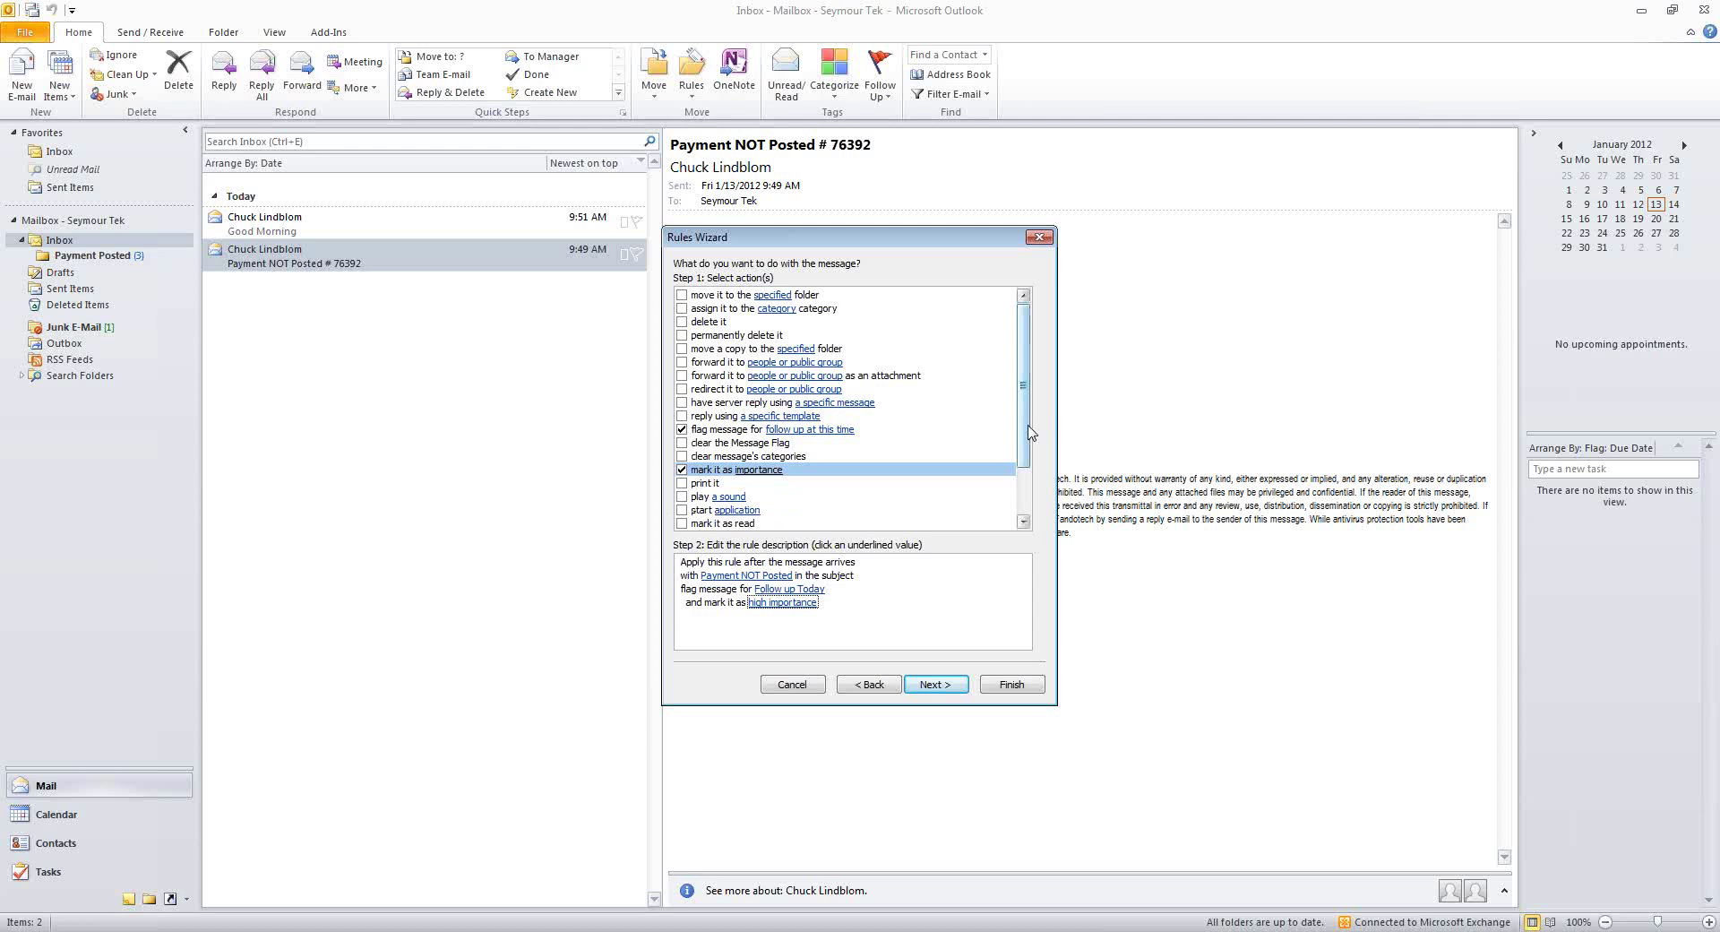
Add a Desktop Alert and a New Item Alert window with the message "LOOK AT ME!" to the rule's actions.
{"action": "left_click_drag", "start_coordinate": [1030, 432], "coordinate": [1026, 472]}
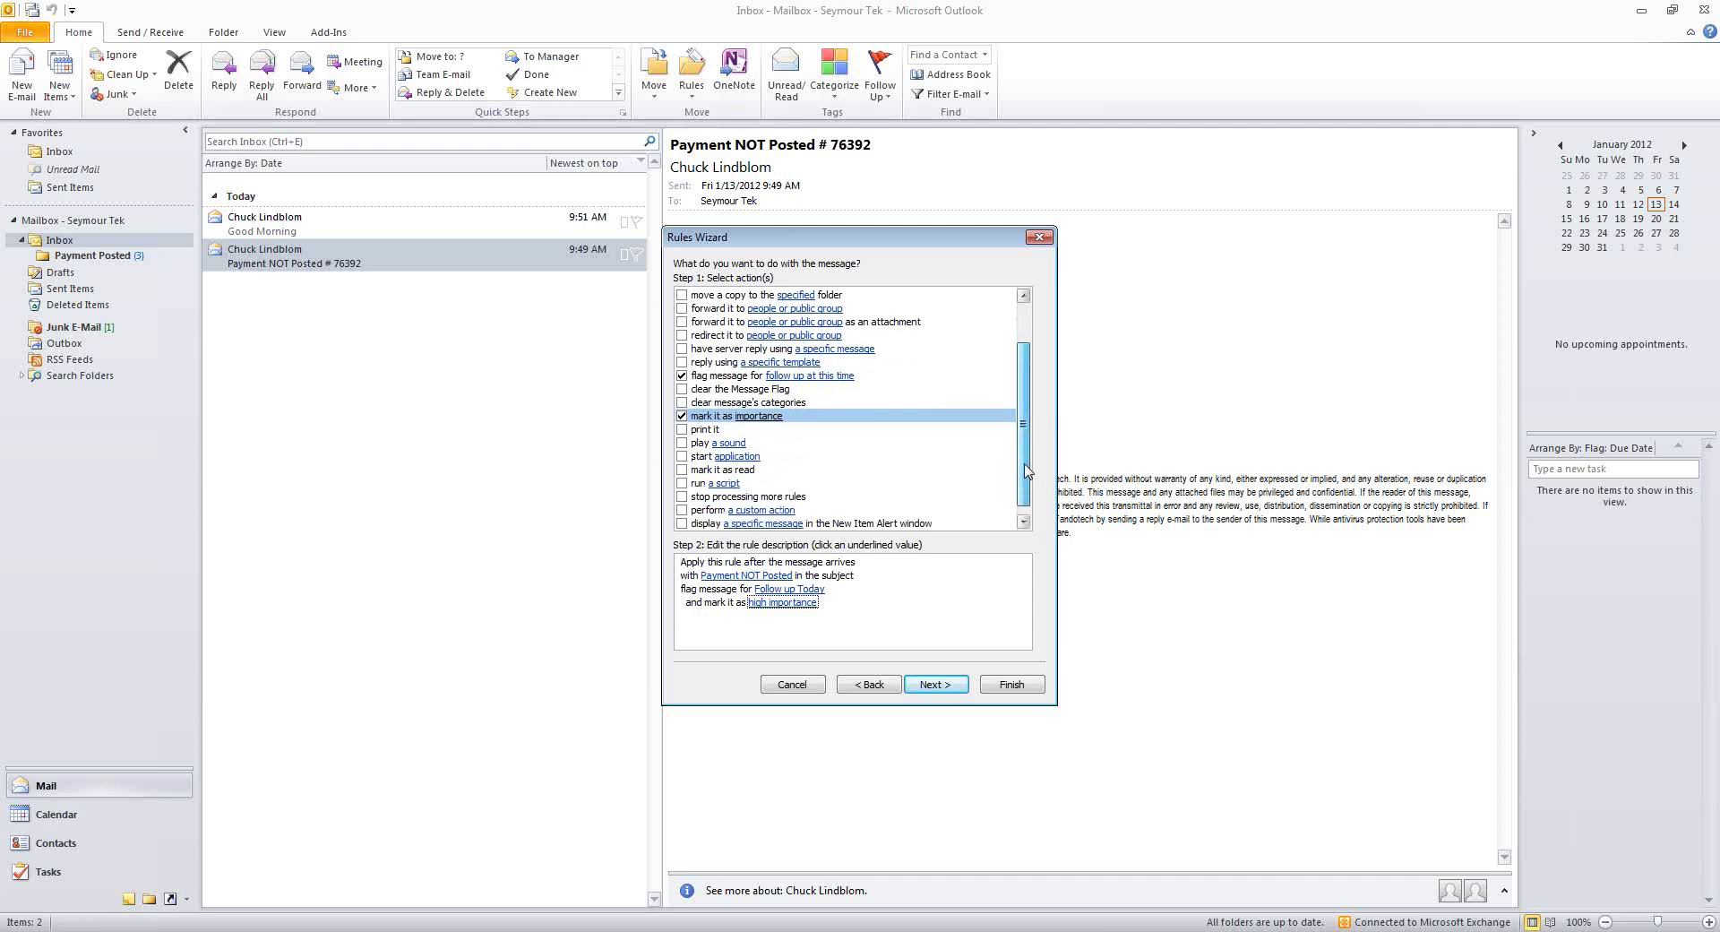
{"action": "left_click_drag", "start_coordinate": [1027, 472], "coordinate": [1026, 483]}
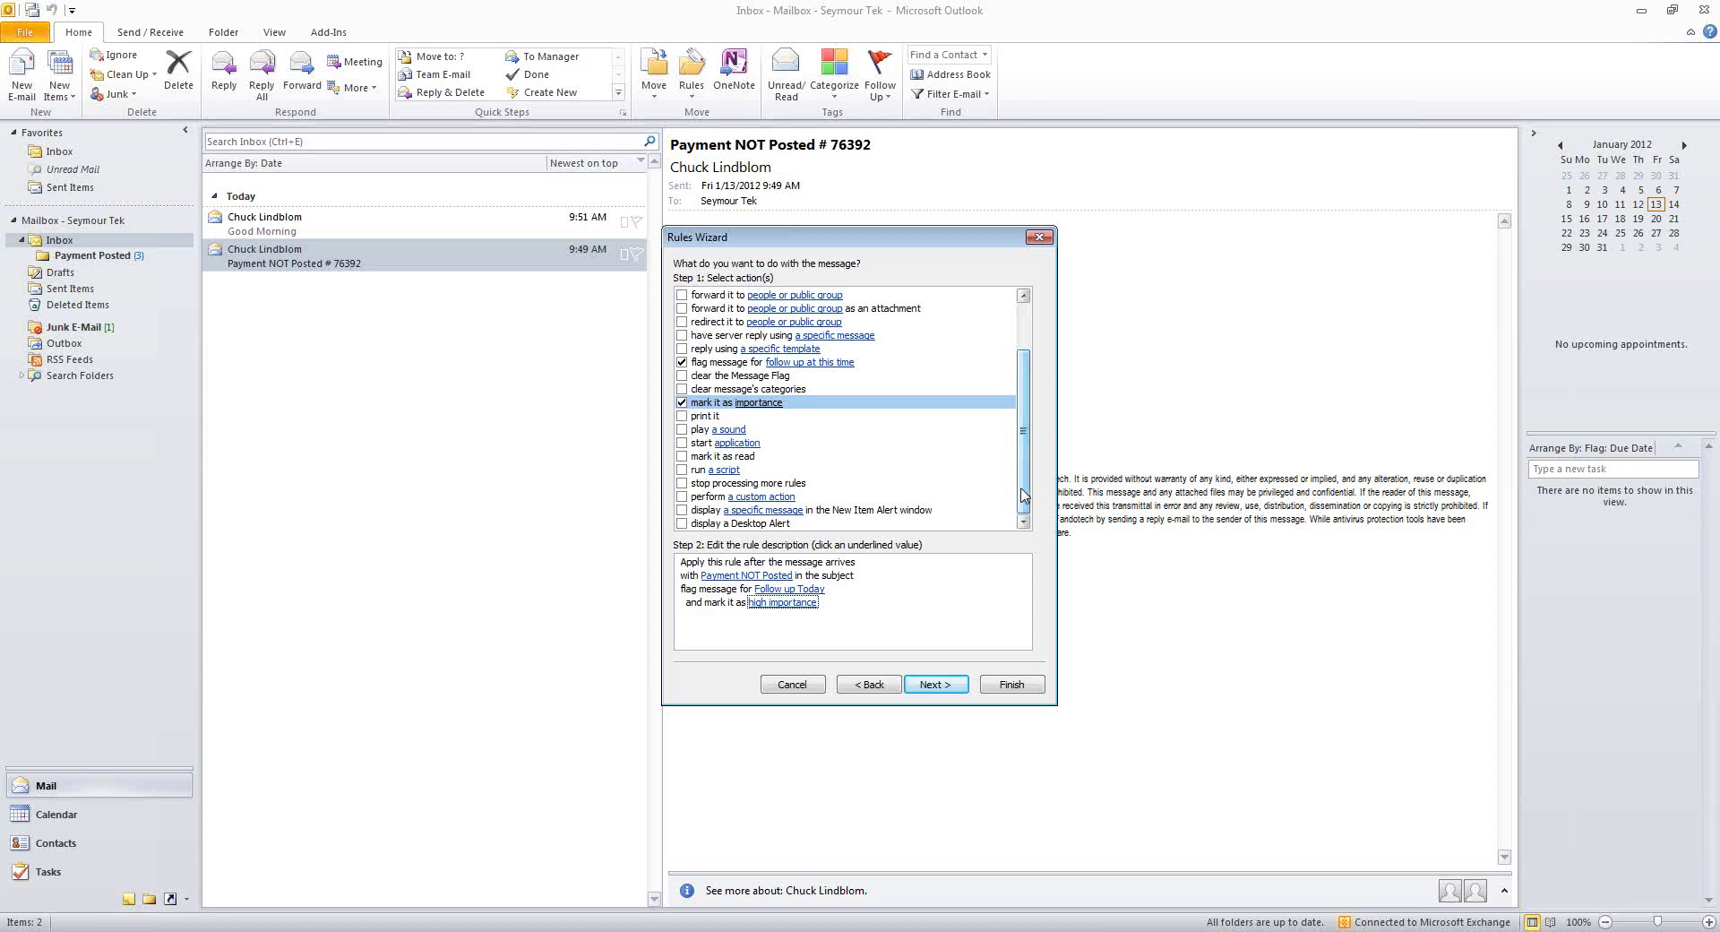
{"action": "left_click", "coordinate": [681, 523]}
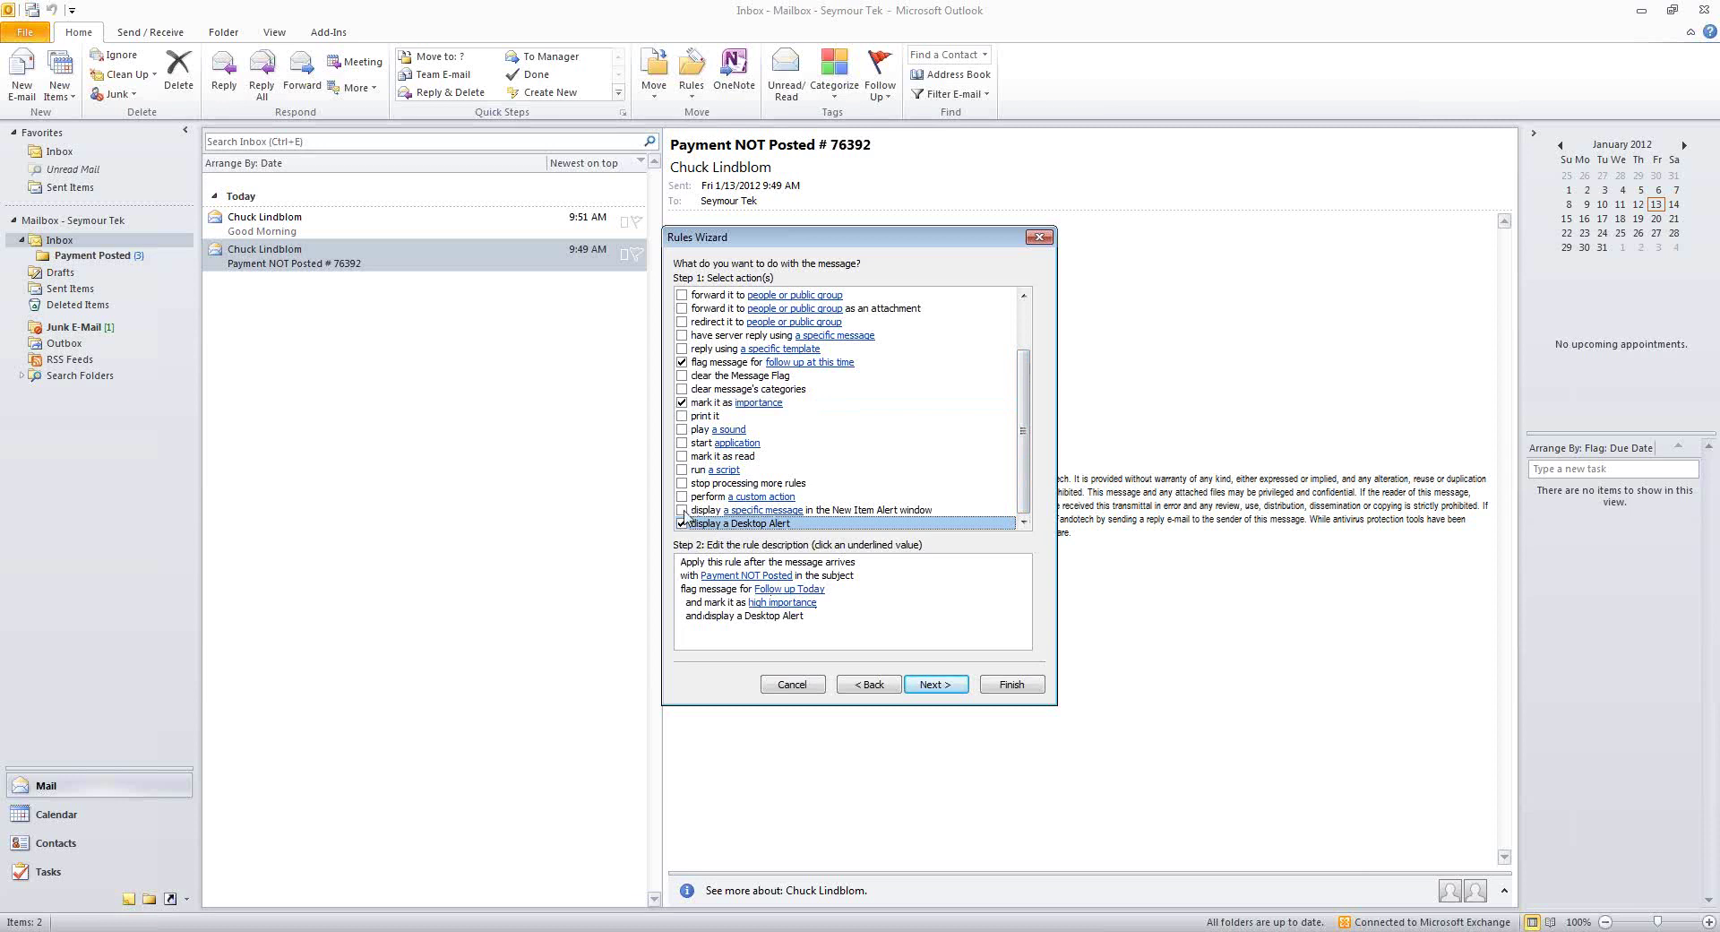
{"action": "left_click", "coordinate": [682, 510]}
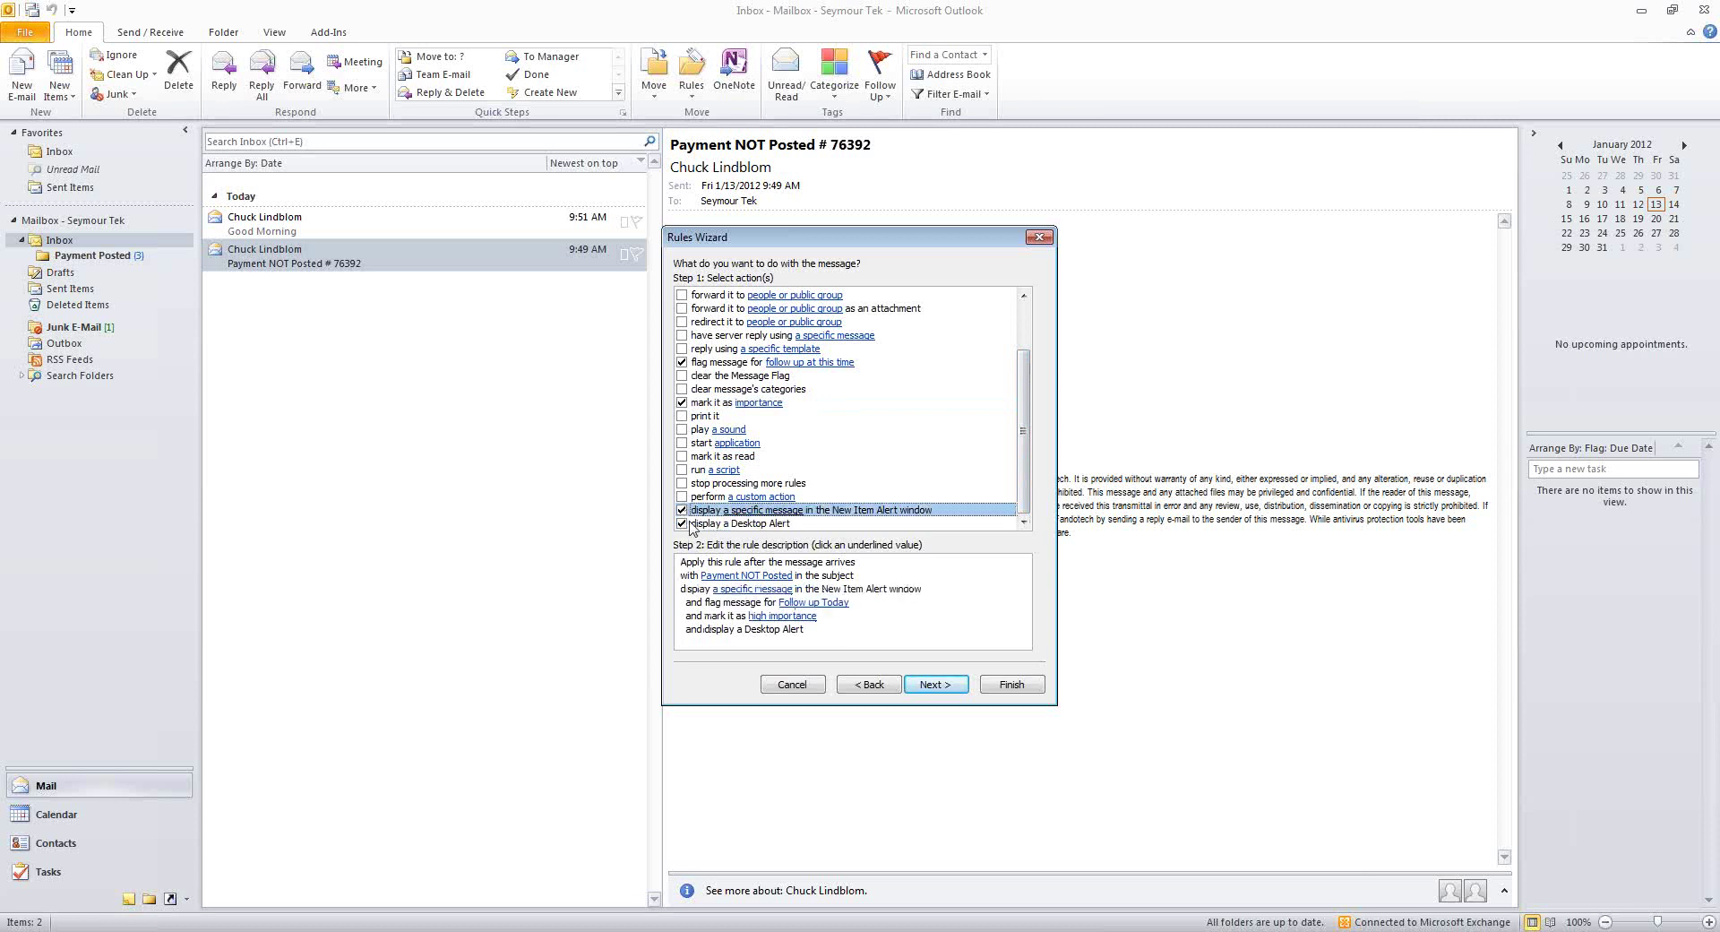
{"action": "left_click", "coordinate": [752, 590]}
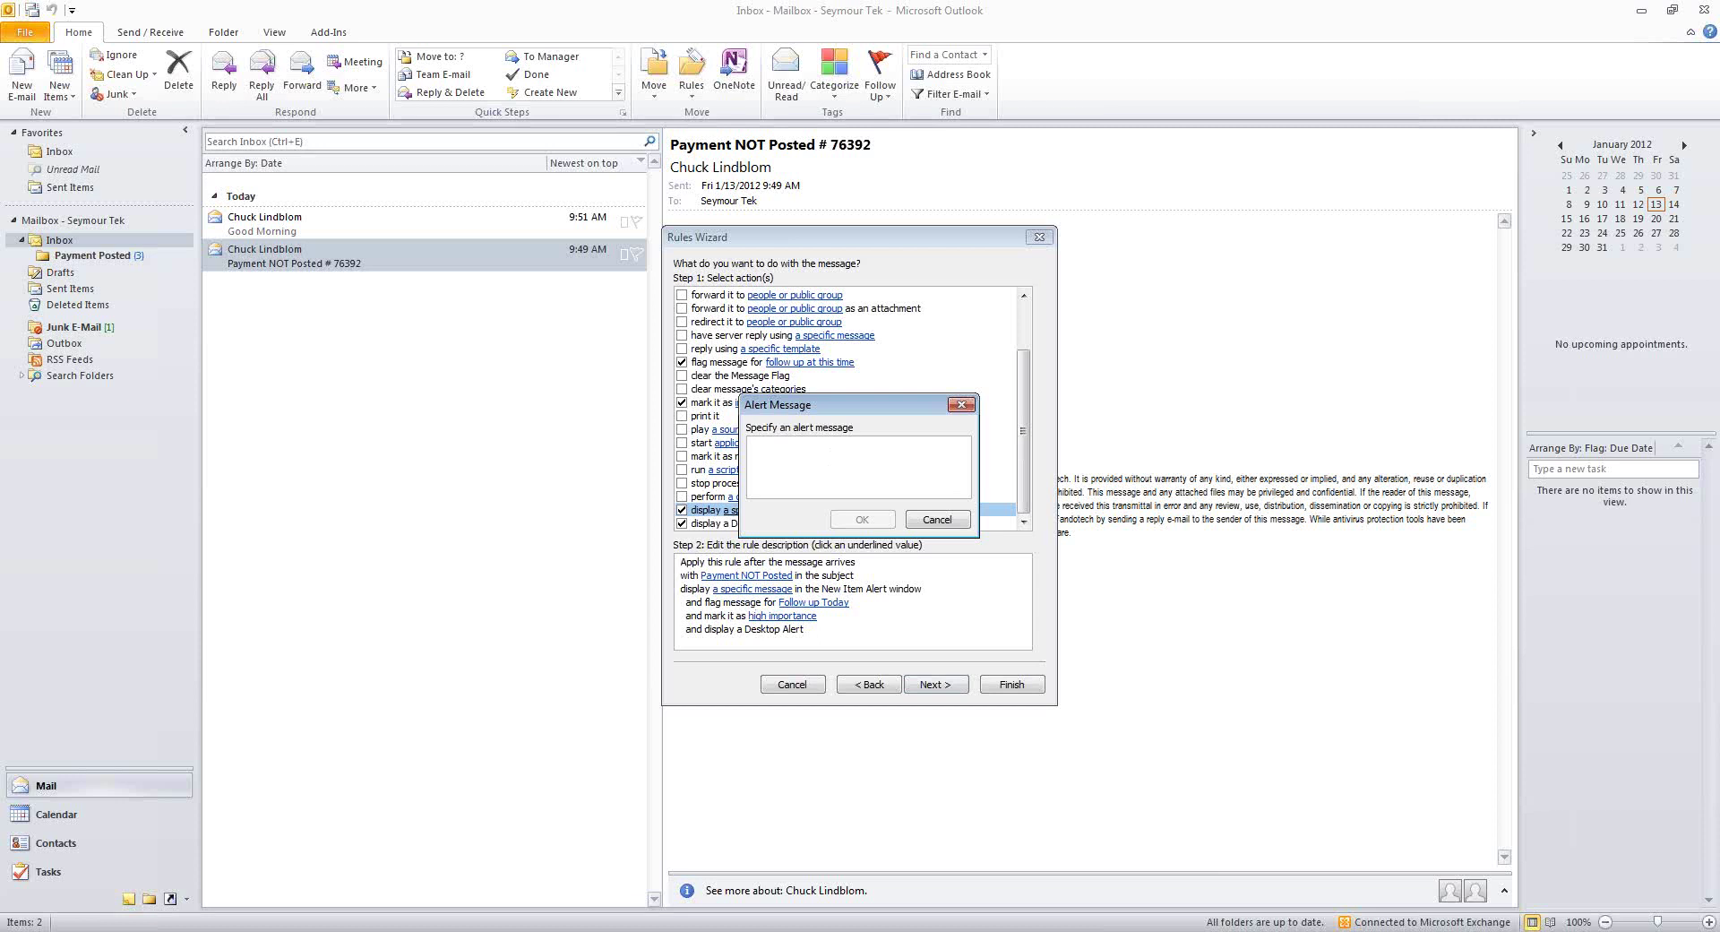
{"action": "type", "text": "LOOK AT ME!"}
{"action": "left_click", "coordinate": [846, 519]}
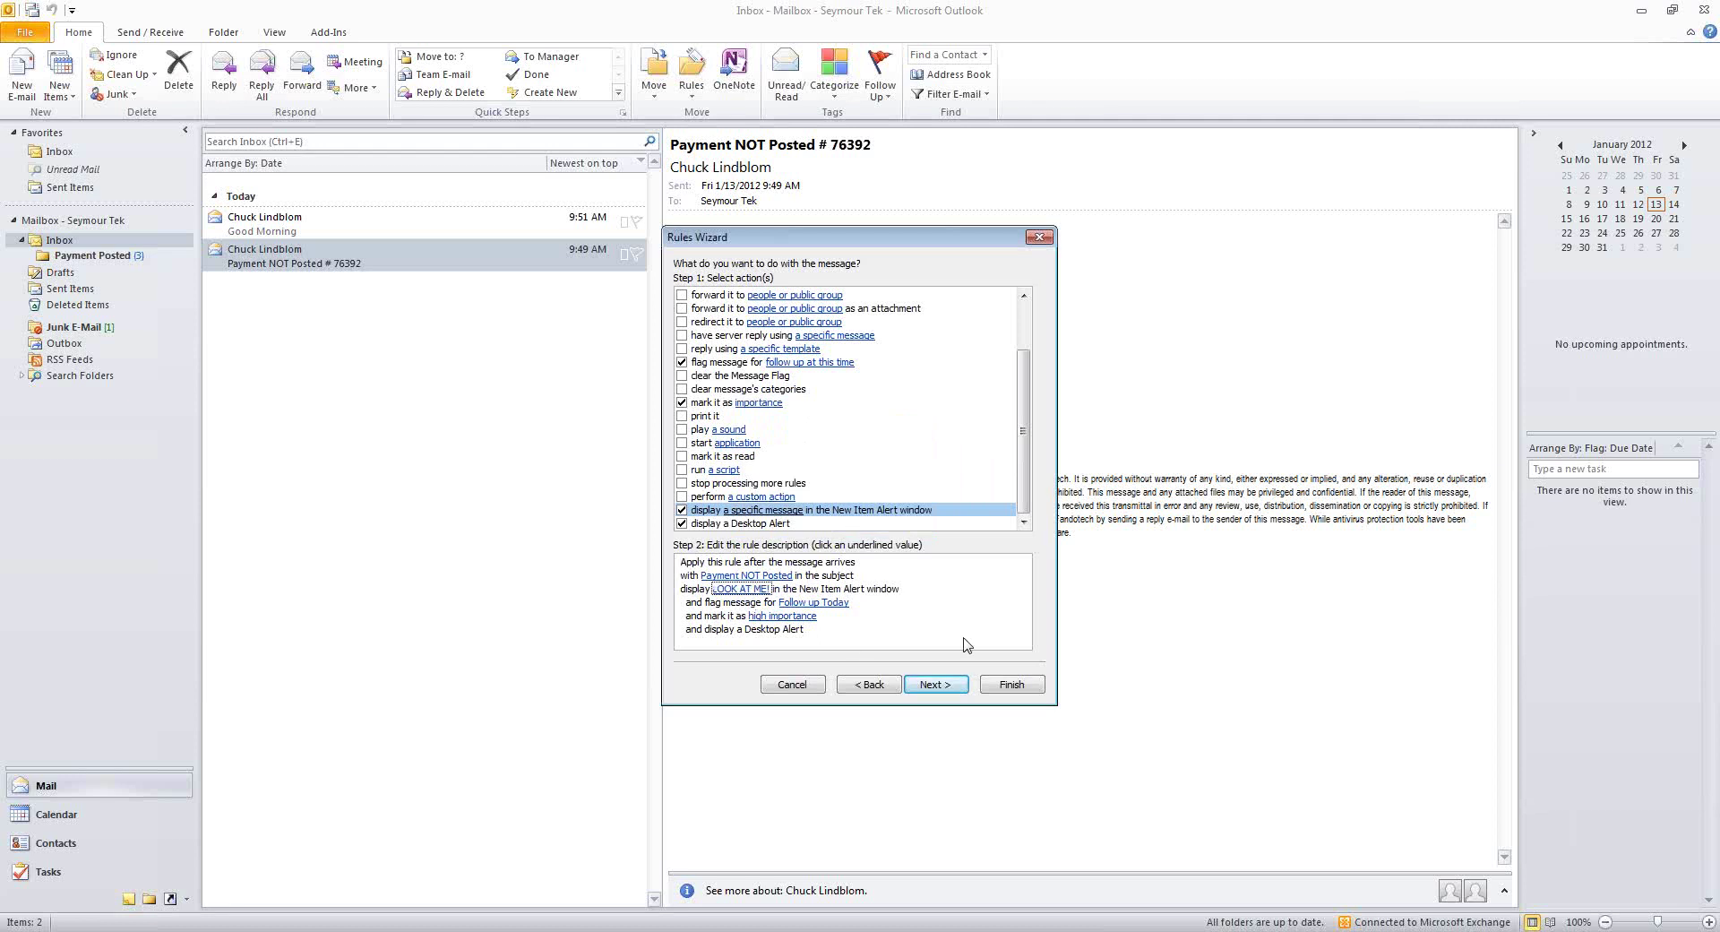
Leave the rule without exceptions, run it on messages already in the Inbox, and finish it under the name "Payment NOT Posted".
{"action": "left_click", "coordinate": [728, 576]}
{"action": "left_click", "coordinate": [766, 590]}
{"action": "left_click", "coordinate": [799, 616]}
{"action": "left_click", "coordinate": [932, 686]}
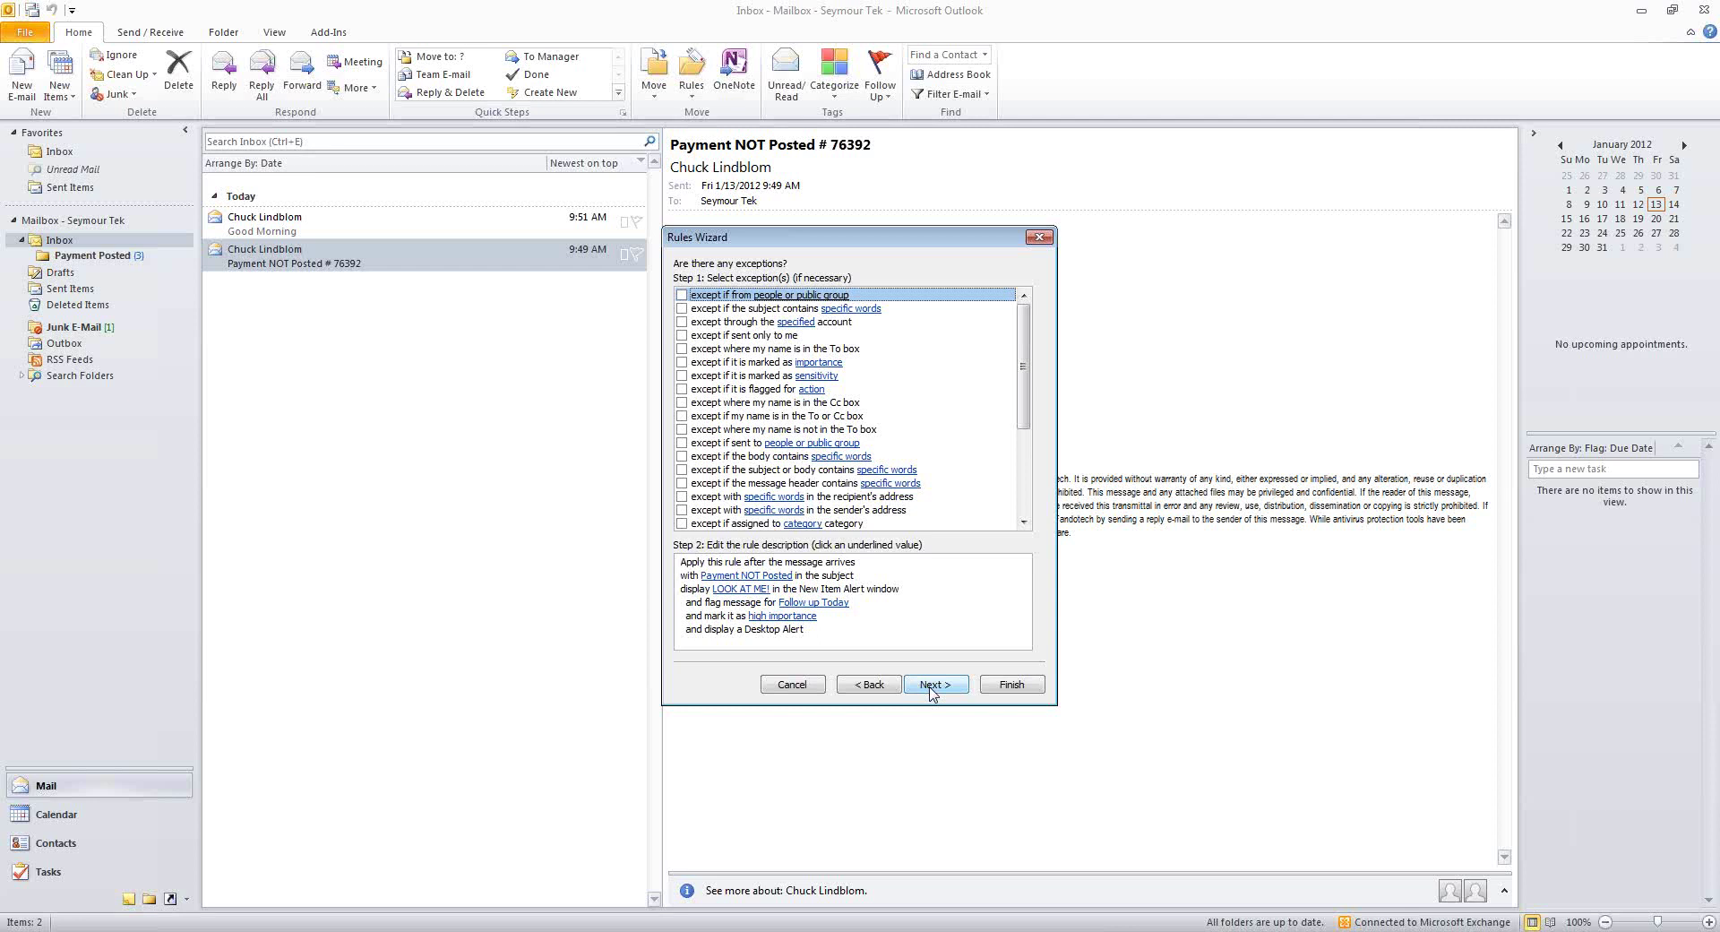
{"action": "left_click", "coordinate": [930, 684]}
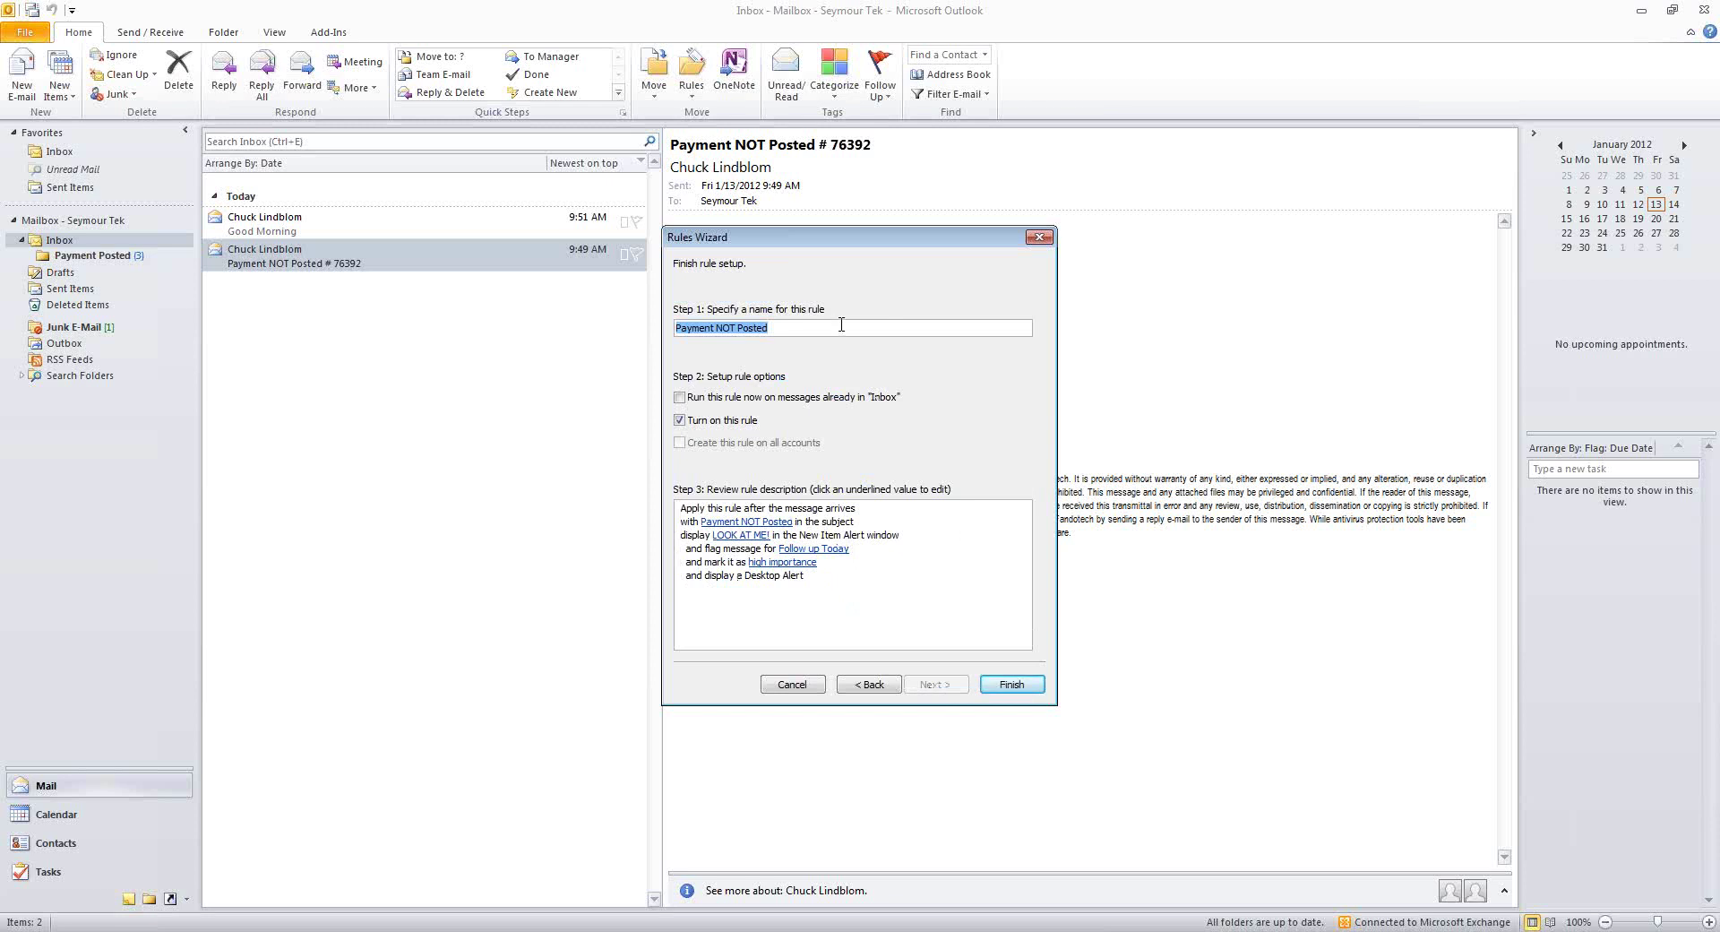
{"action": "left_click", "coordinate": [766, 398]}
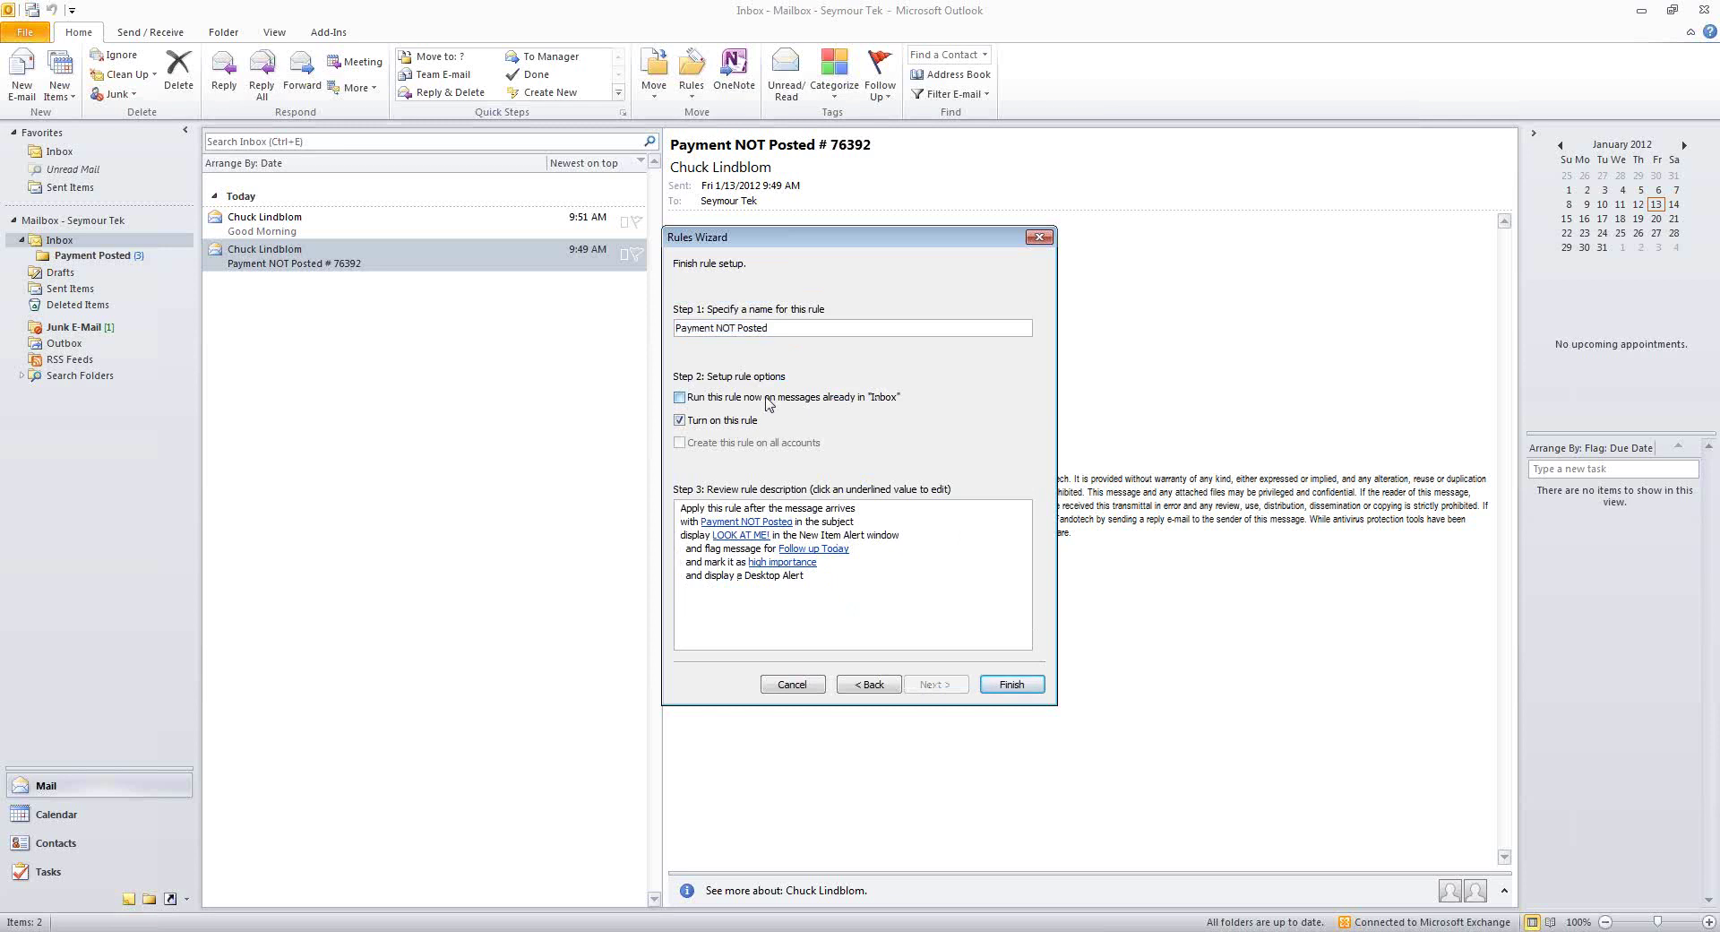
{"action": "left_click", "coordinate": [1011, 685]}
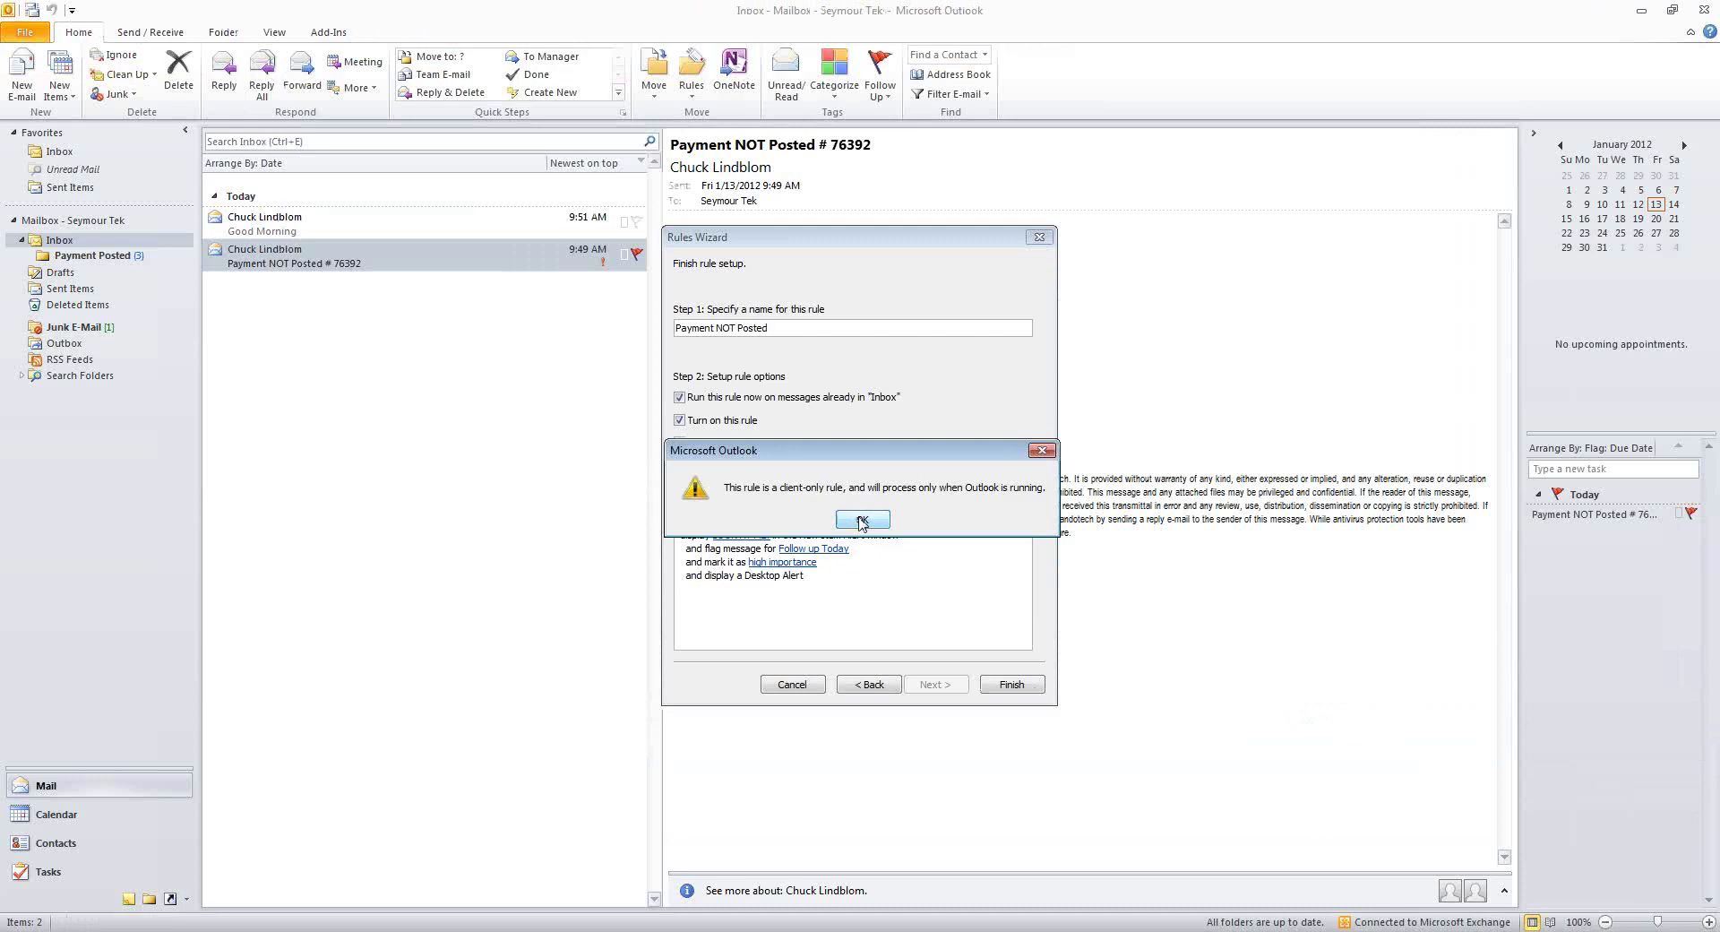
{"action": "left_click", "coordinate": [862, 520]}
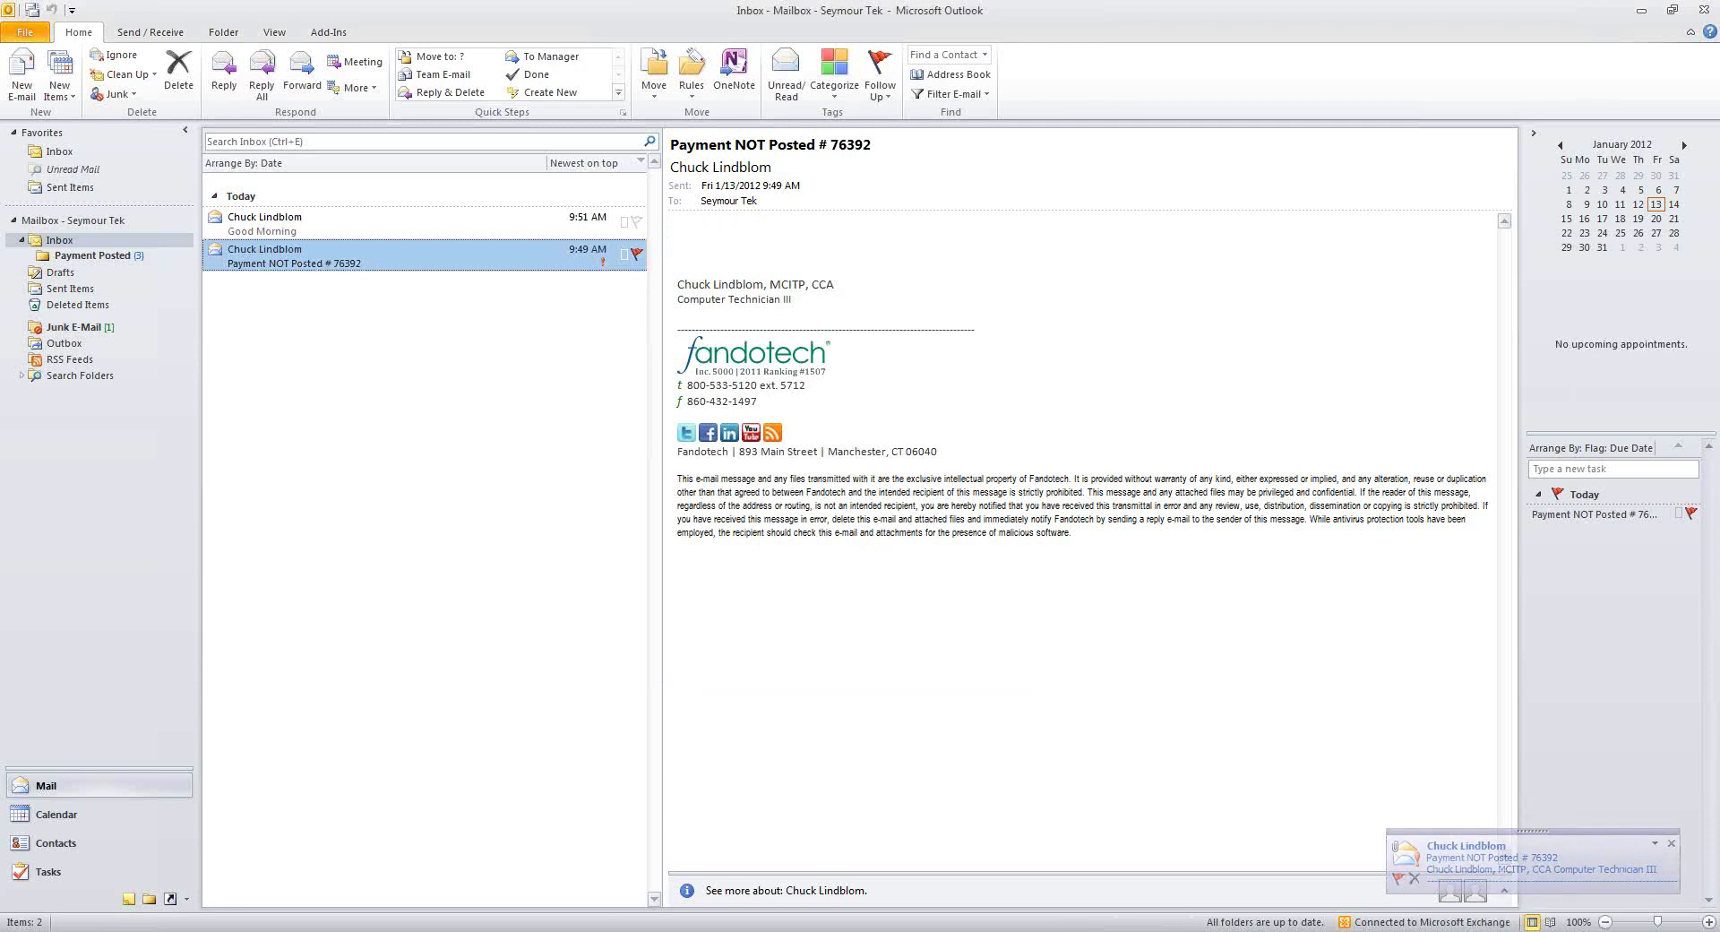
View the New Mail Alerts window triggered by the "Payment NOT Posted" rule and close it.
{"action": "left_click", "coordinate": [301, 930]}
{"action": "left_click", "coordinate": [324, 909]}
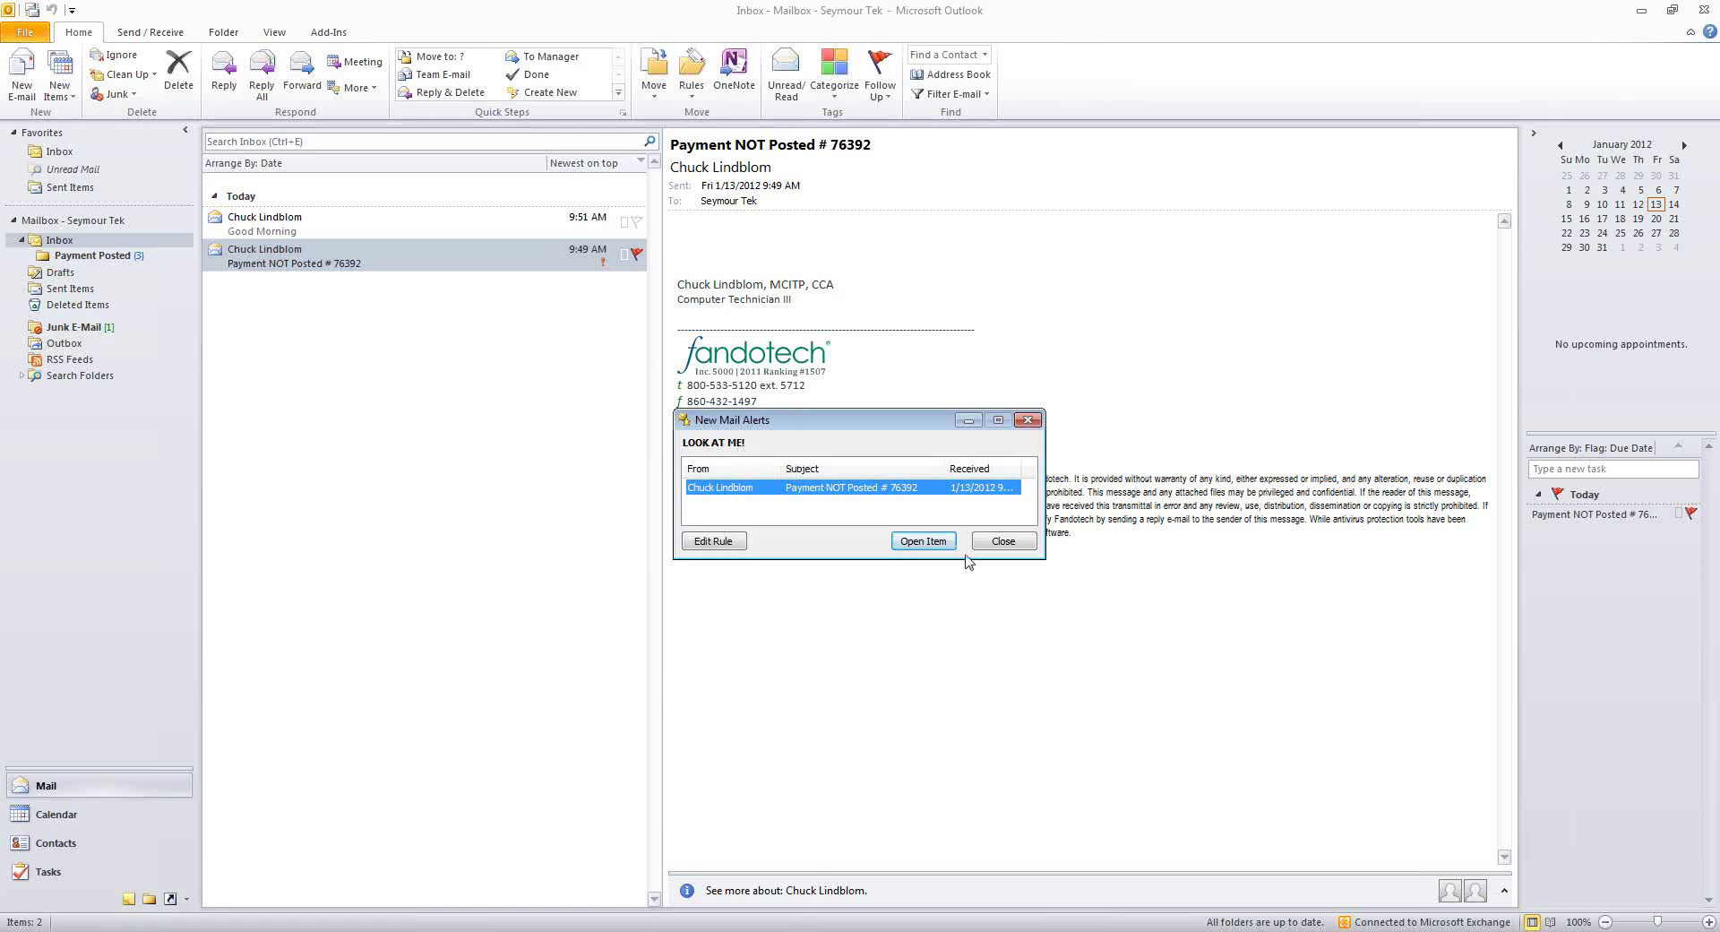
{"action": "left_click", "coordinate": [1021, 546]}
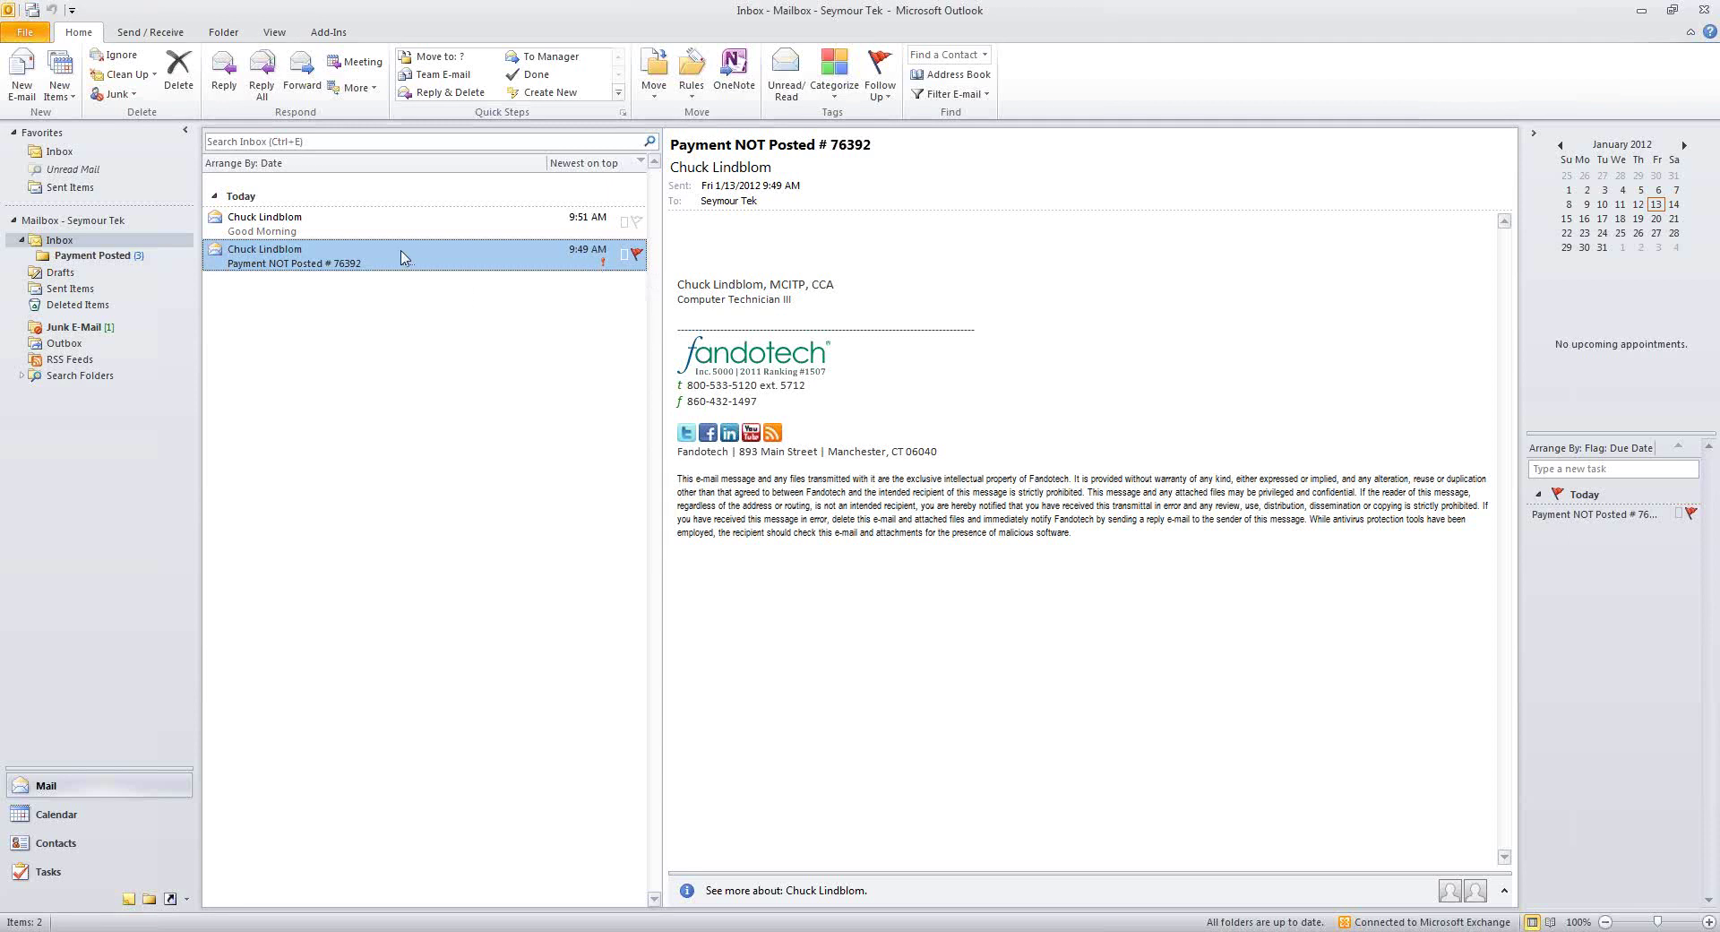
Set up a rule from the "Good Morning" message that moves mail from its sender to the Deleted Items folder.
{"action": "left_click", "coordinate": [265, 222]}
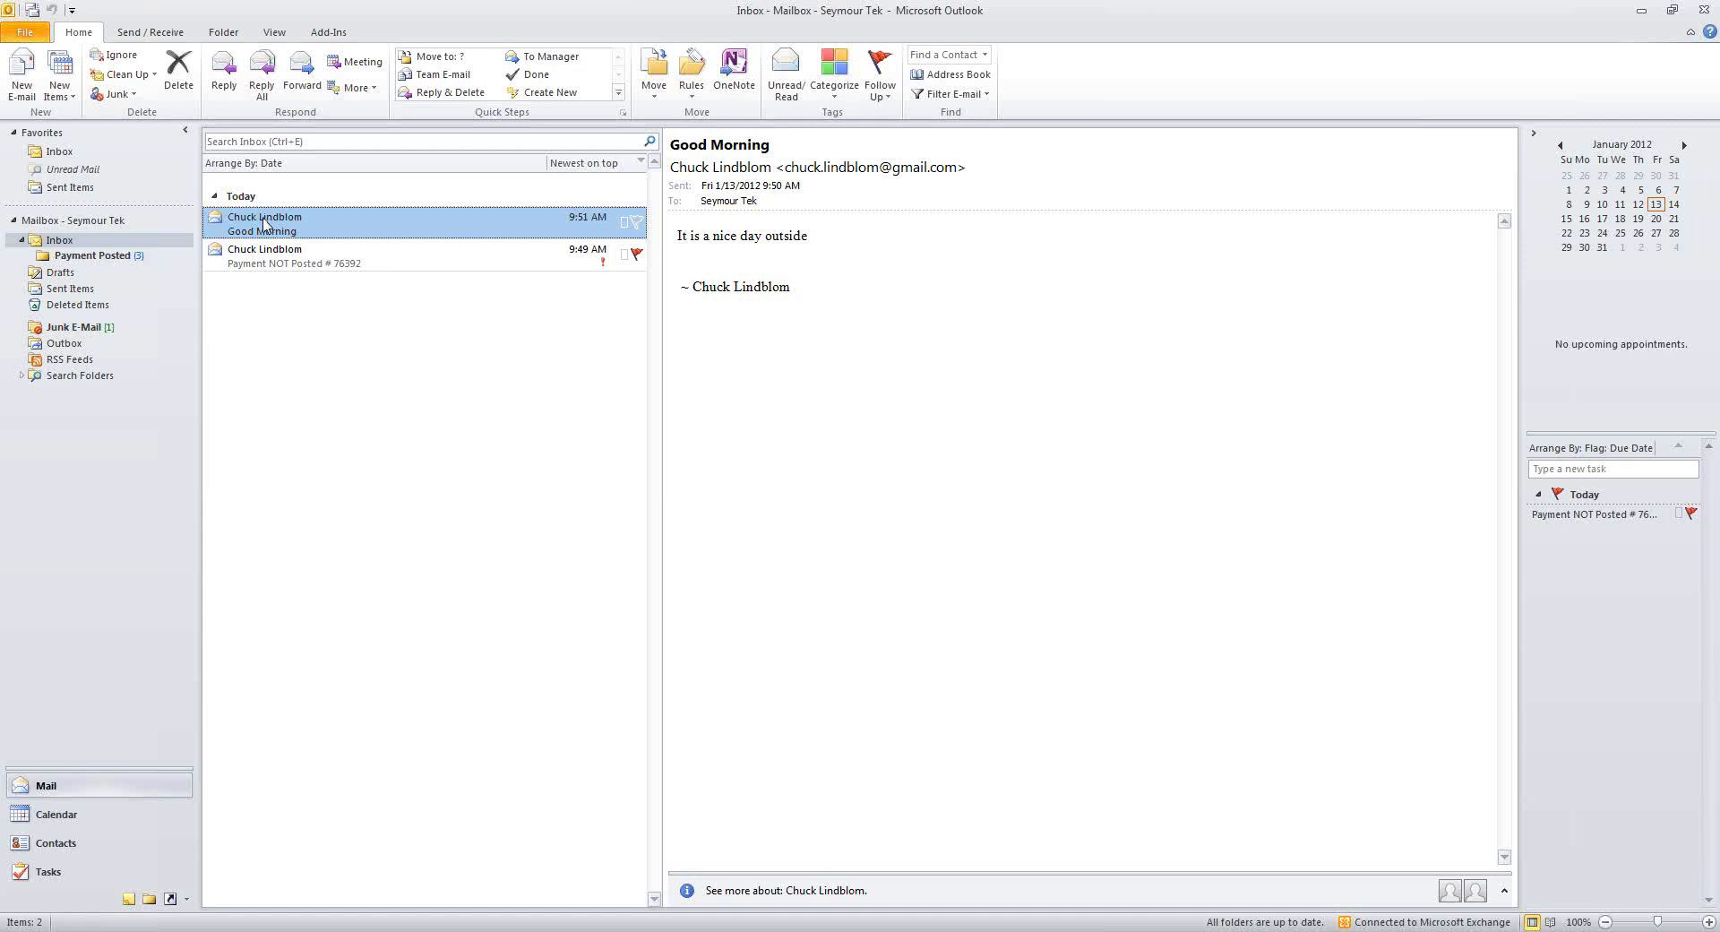
{"action": "right_click", "coordinate": [258, 227]}
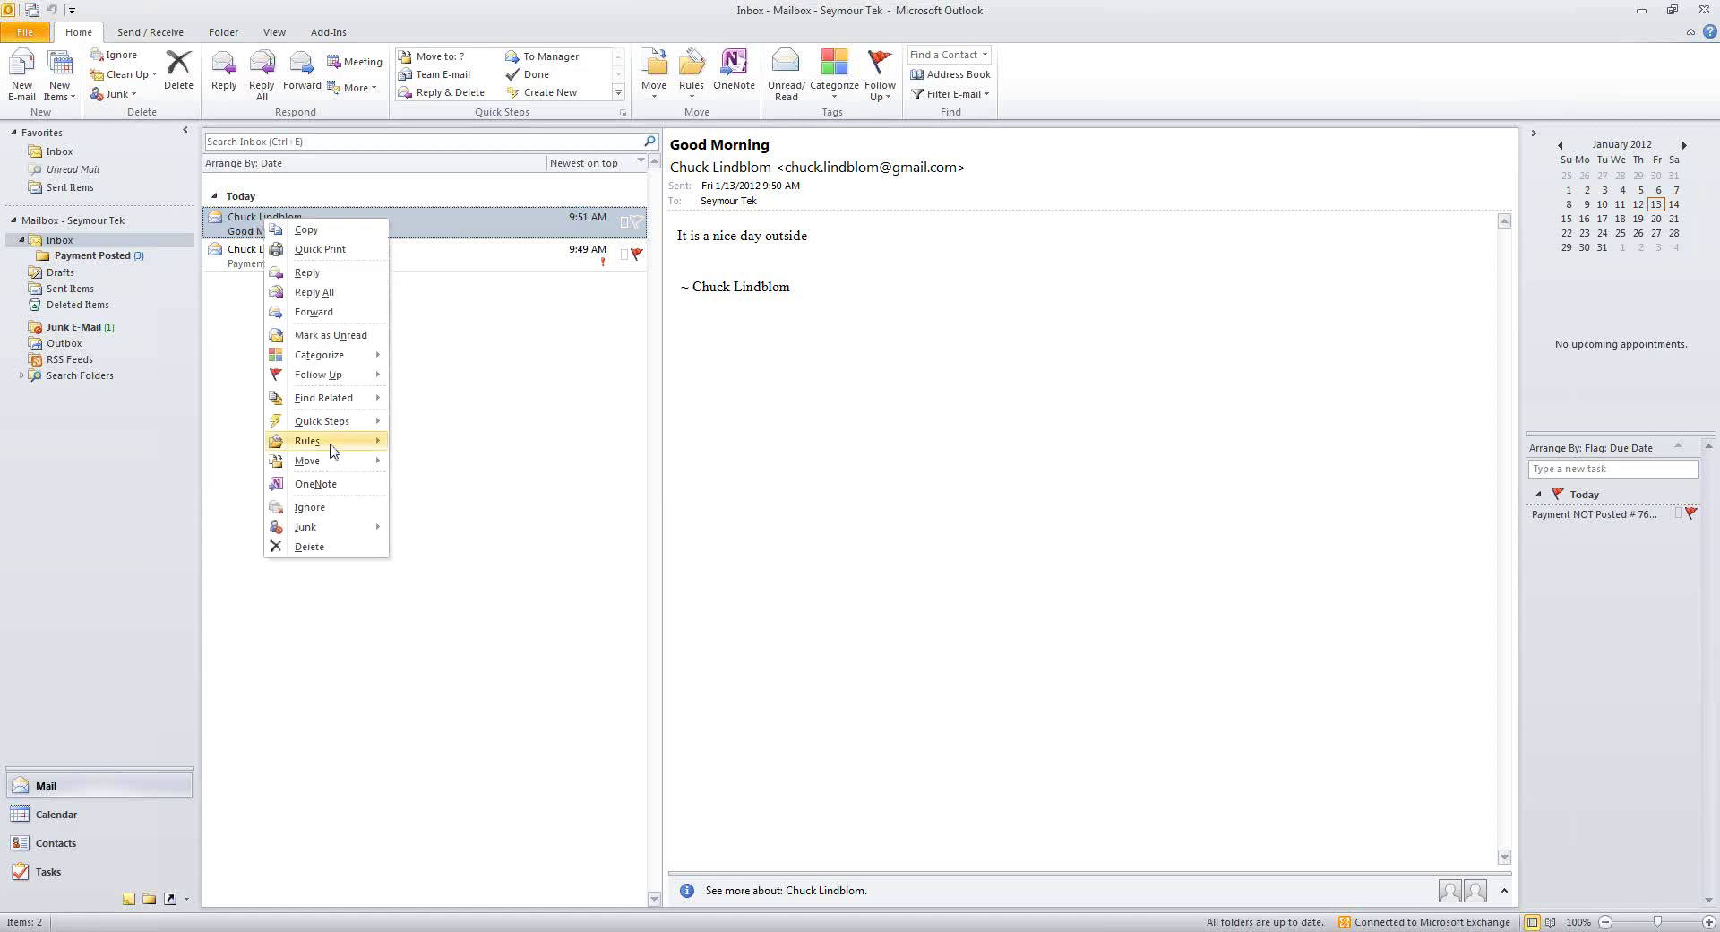
{"action": "mouse_move", "coordinate": [334, 448]}
{"action": "left_click", "coordinate": [443, 470]}
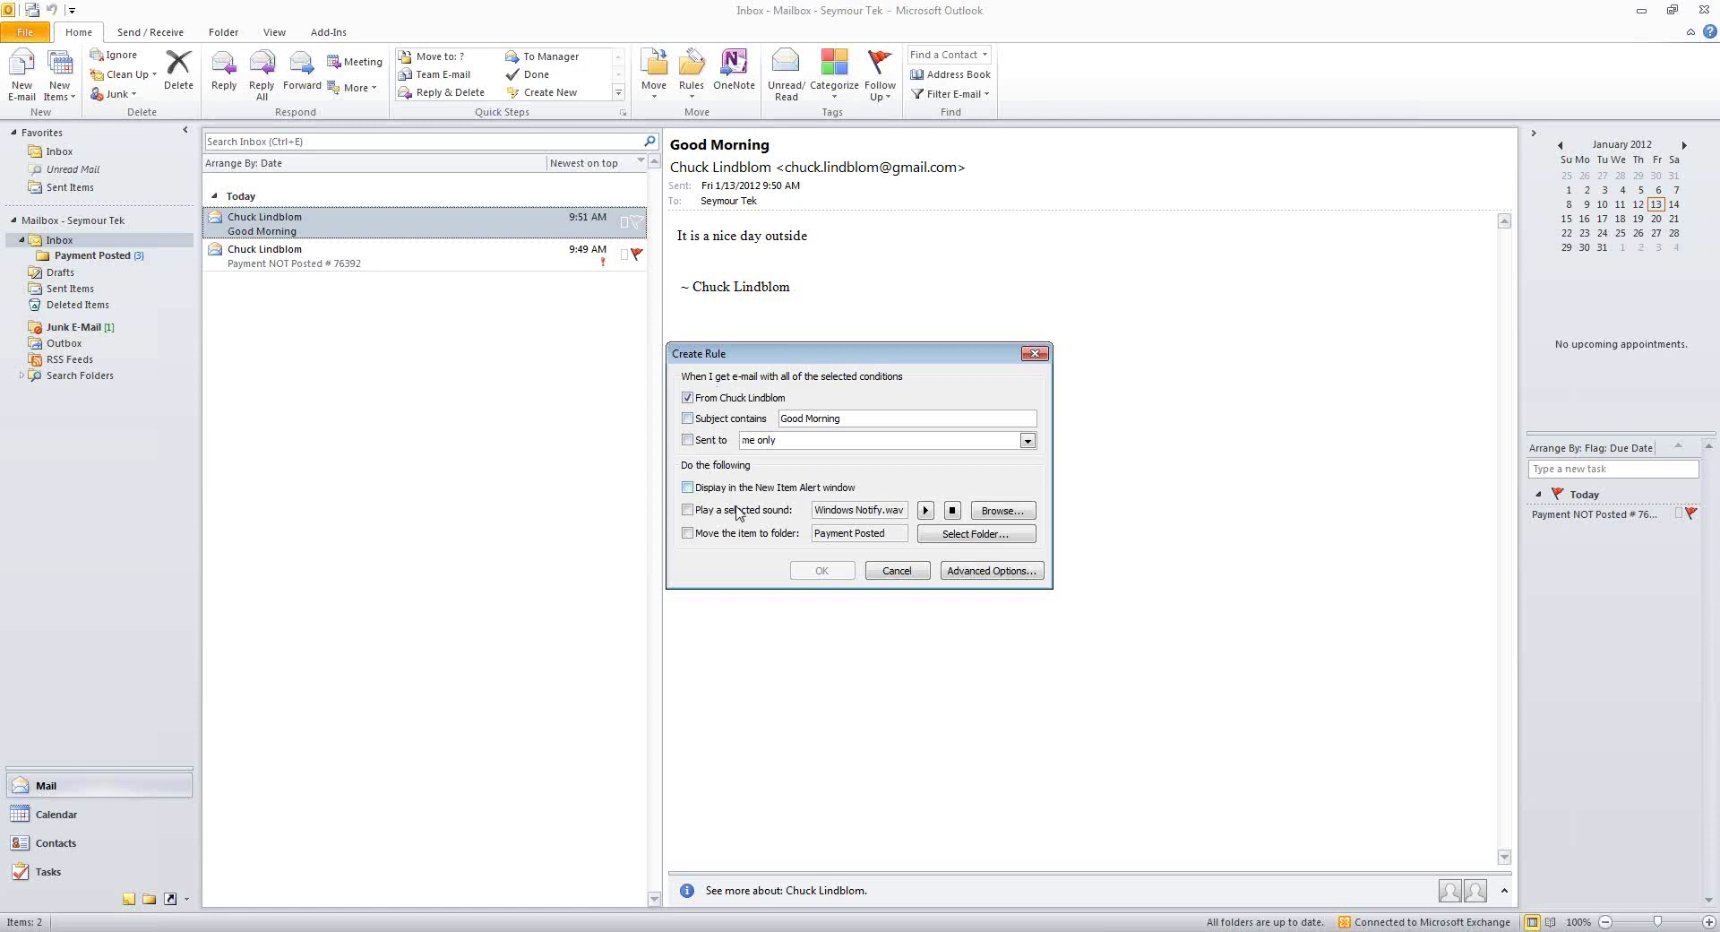
{"action": "left_click", "coordinate": [744, 534]}
{"action": "left_click", "coordinate": [947, 535]}
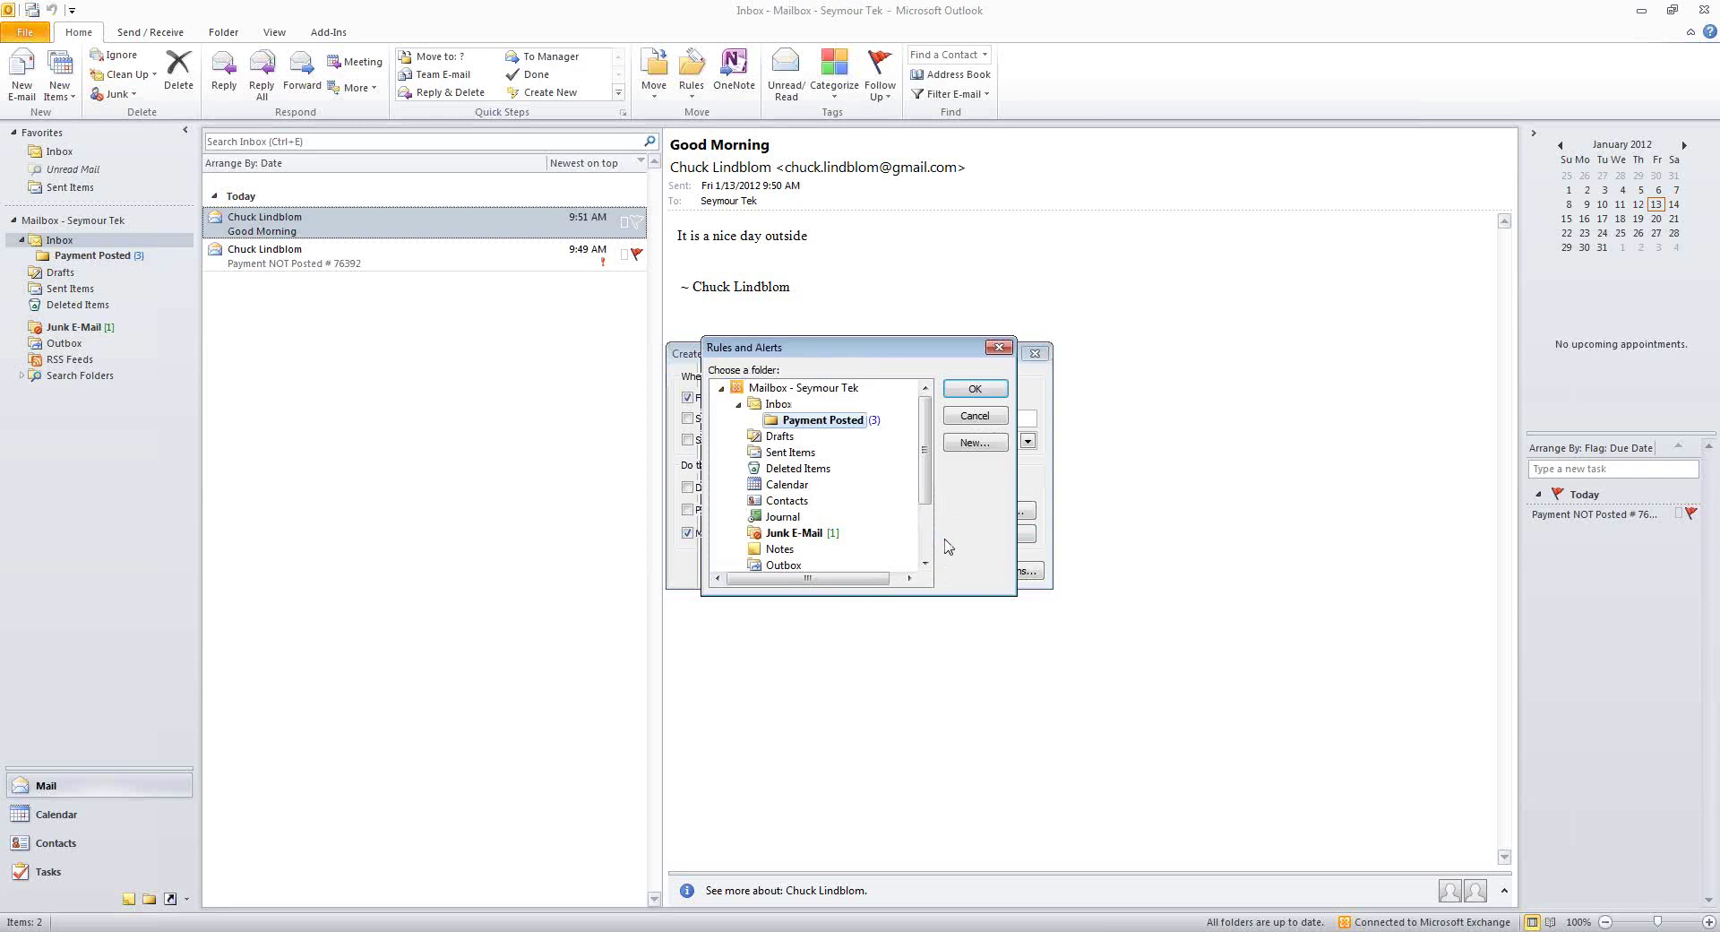
{"action": "left_click", "coordinate": [806, 471]}
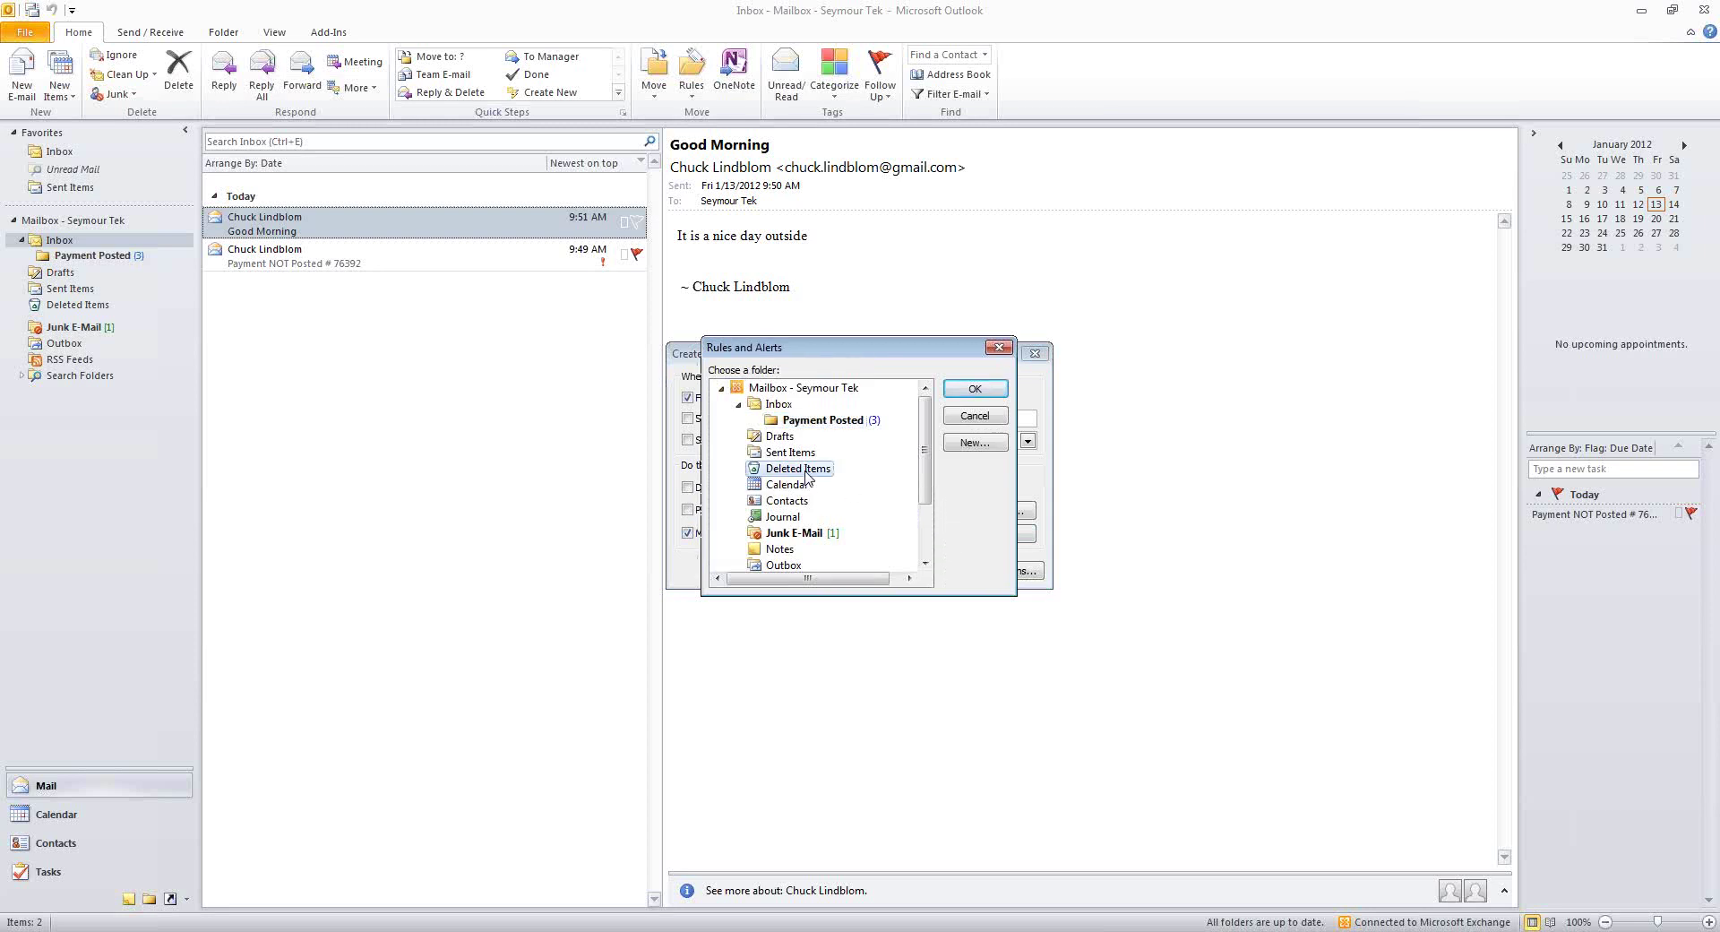
{"action": "left_click", "coordinate": [974, 396]}
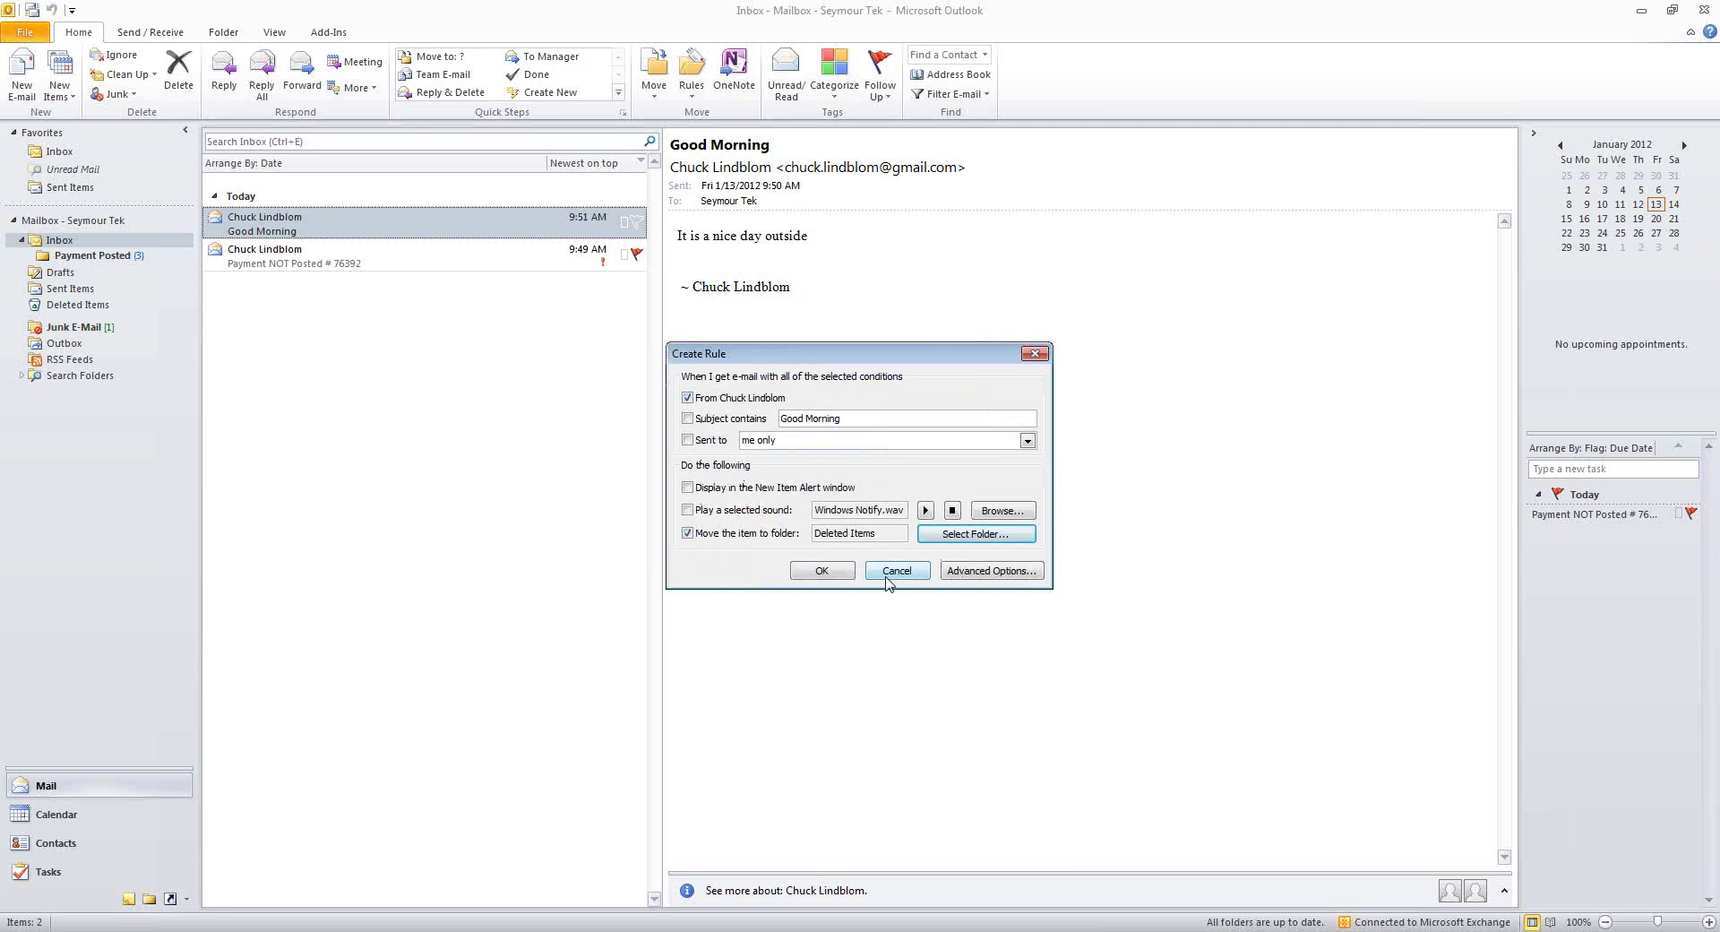
Save the sender rule and run it on messages already in the current folder.
{"action": "left_click", "coordinate": [844, 574]}
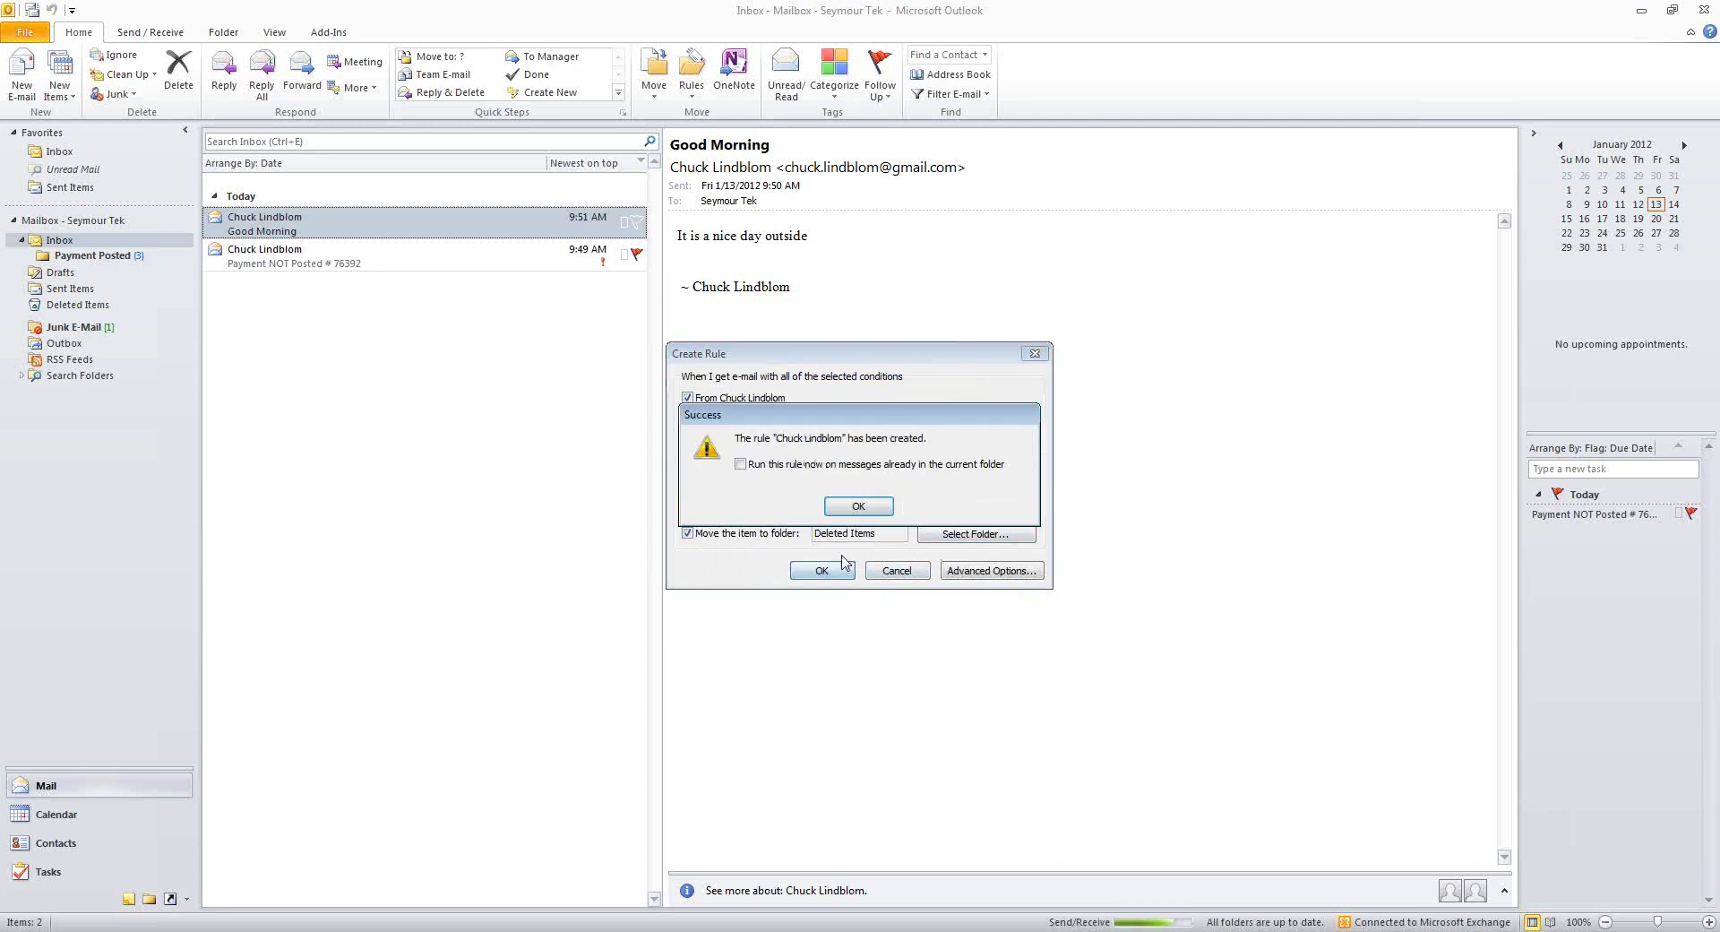
{"action": "left_click", "coordinate": [860, 464]}
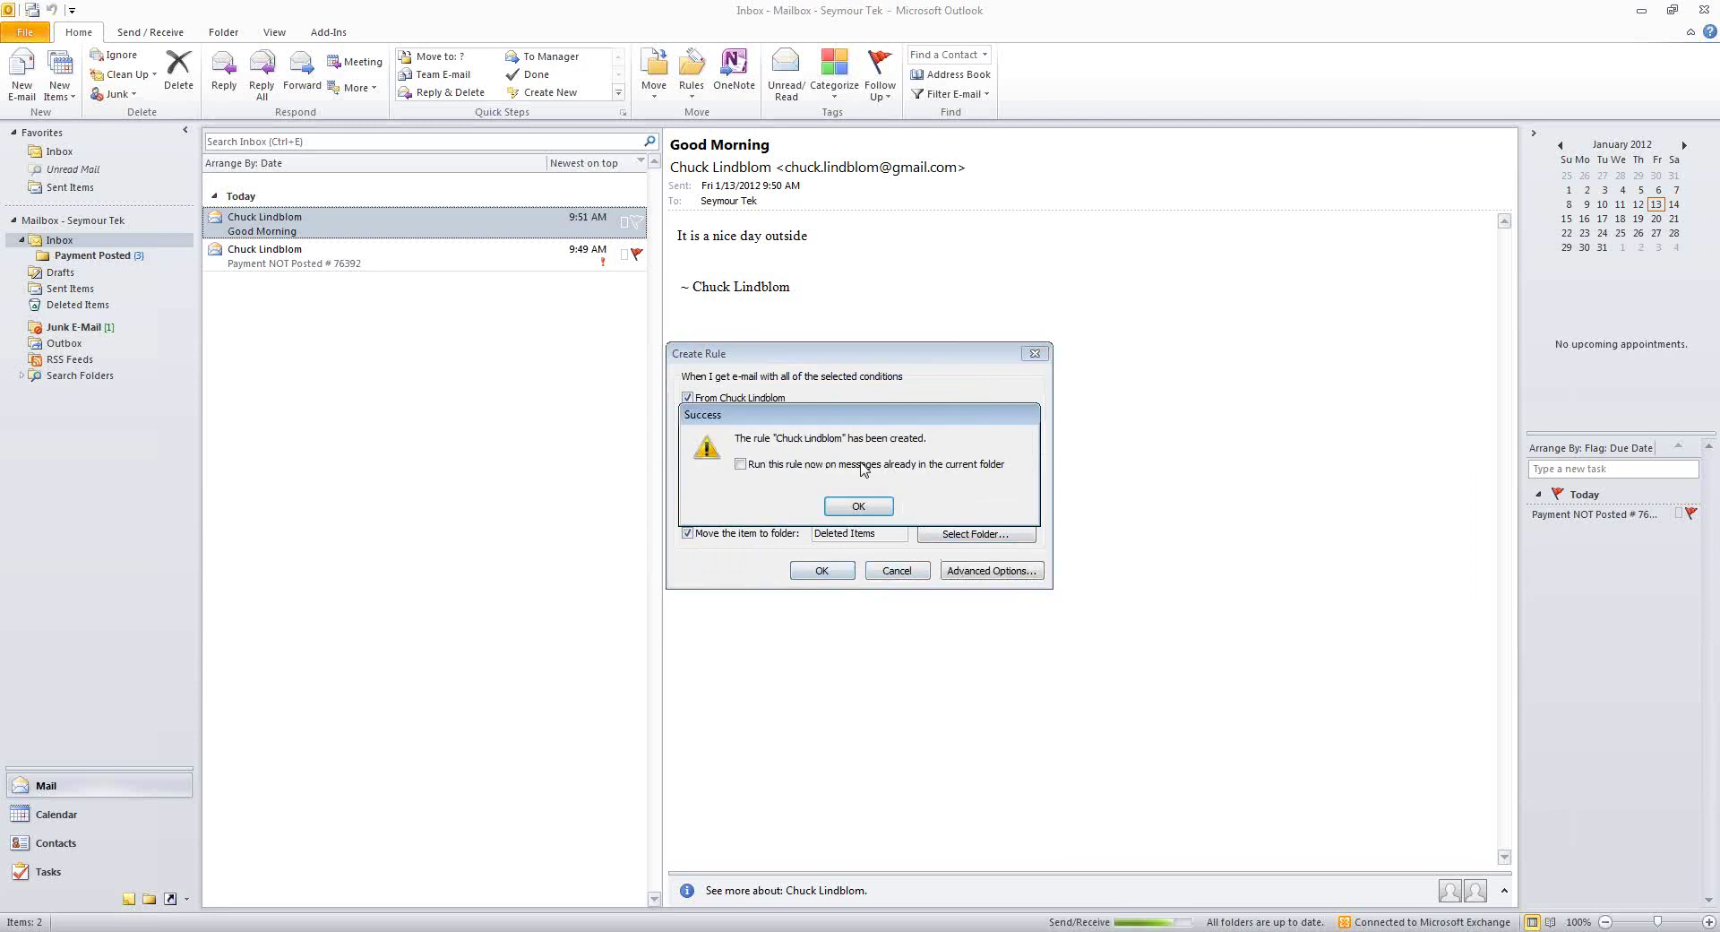
{"action": "left_click", "coordinate": [849, 509]}
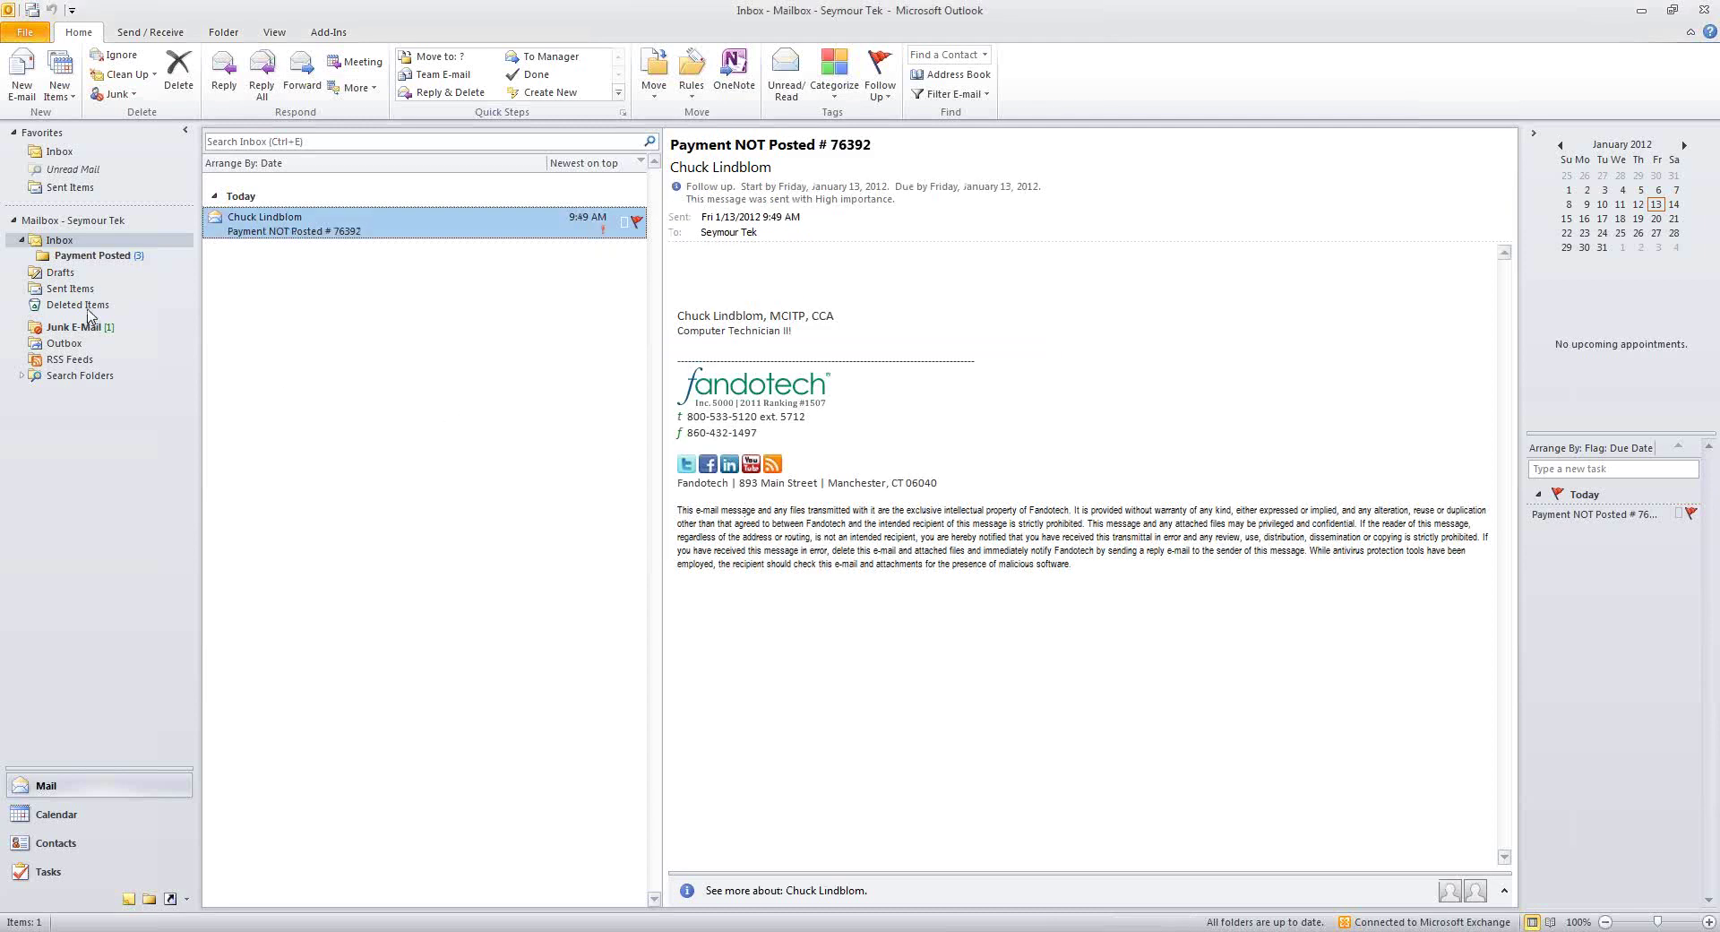
Check the contents of Deleted Items and examine the sender details and filter notice of the message in Junk E-Mail.
{"action": "left_click", "coordinate": [90, 311]}
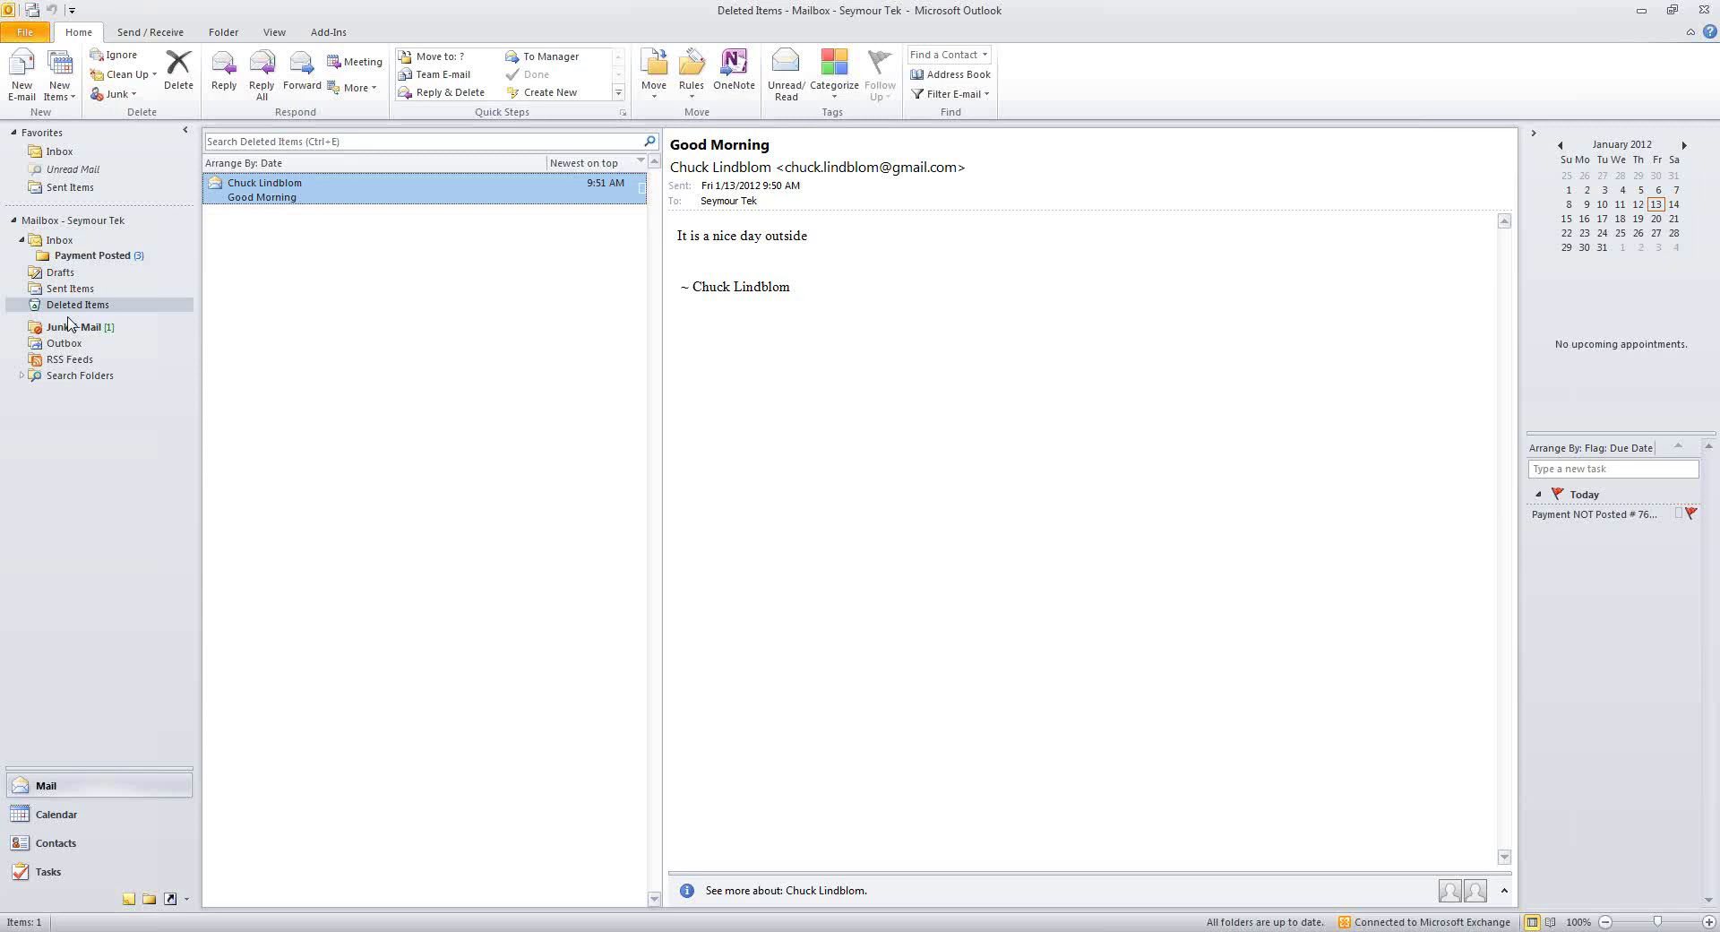
{"action": "left_click", "coordinate": [75, 328]}
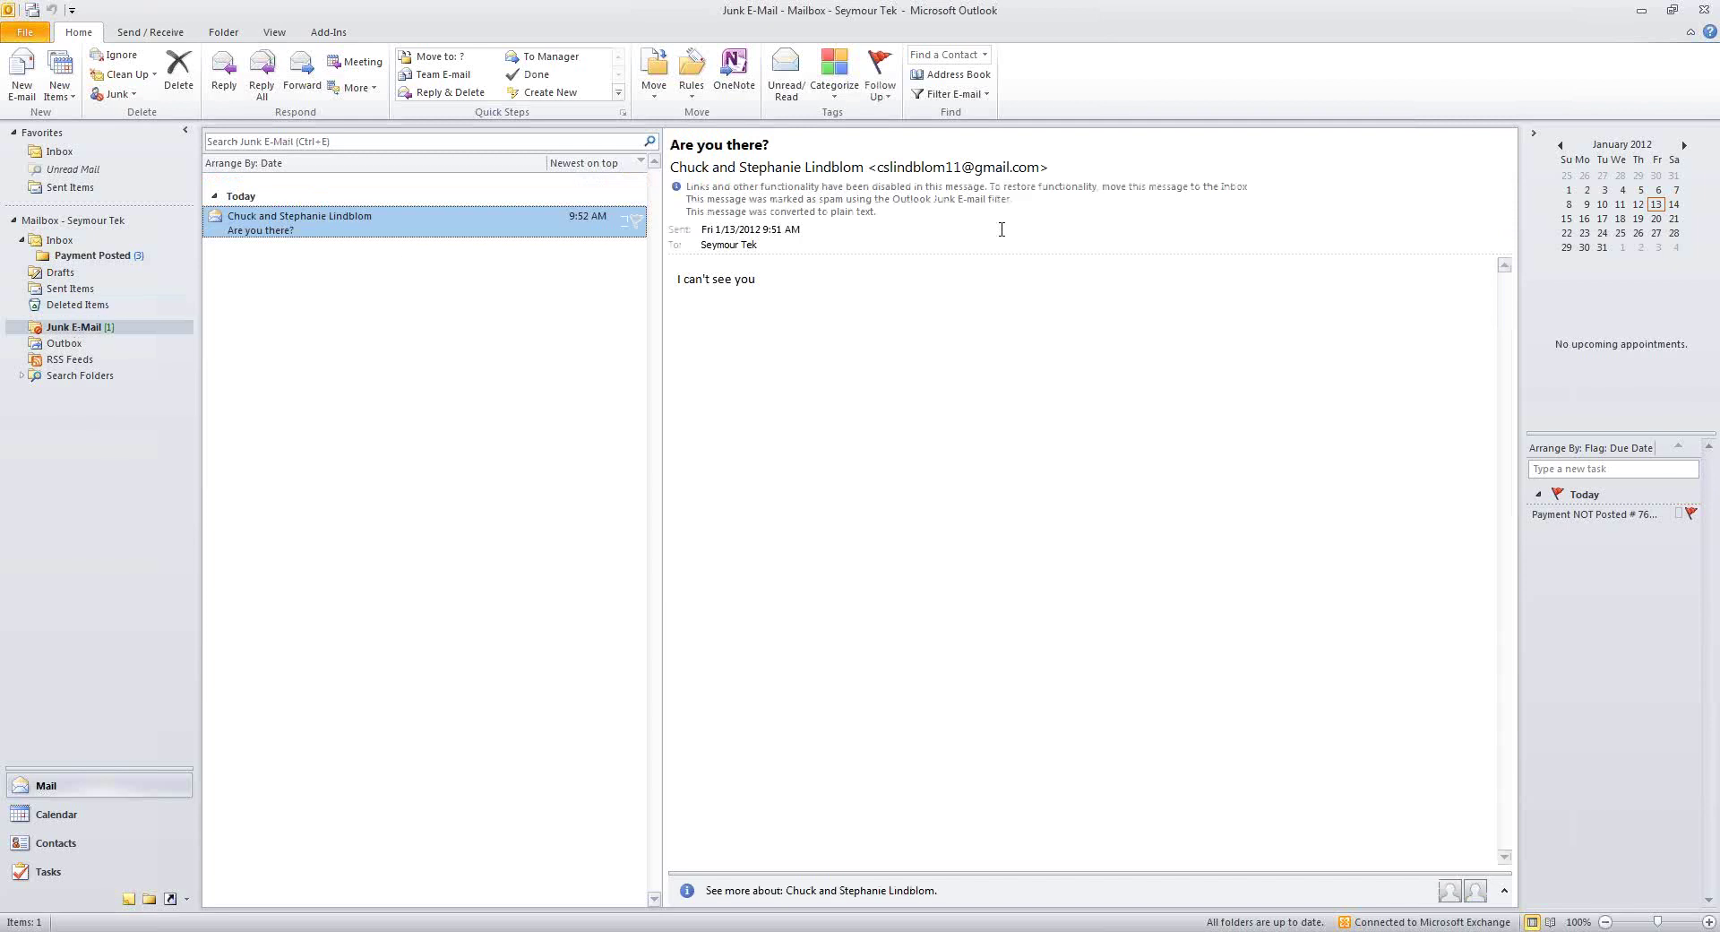
{"action": "mouse_move", "coordinate": [977, 170]}
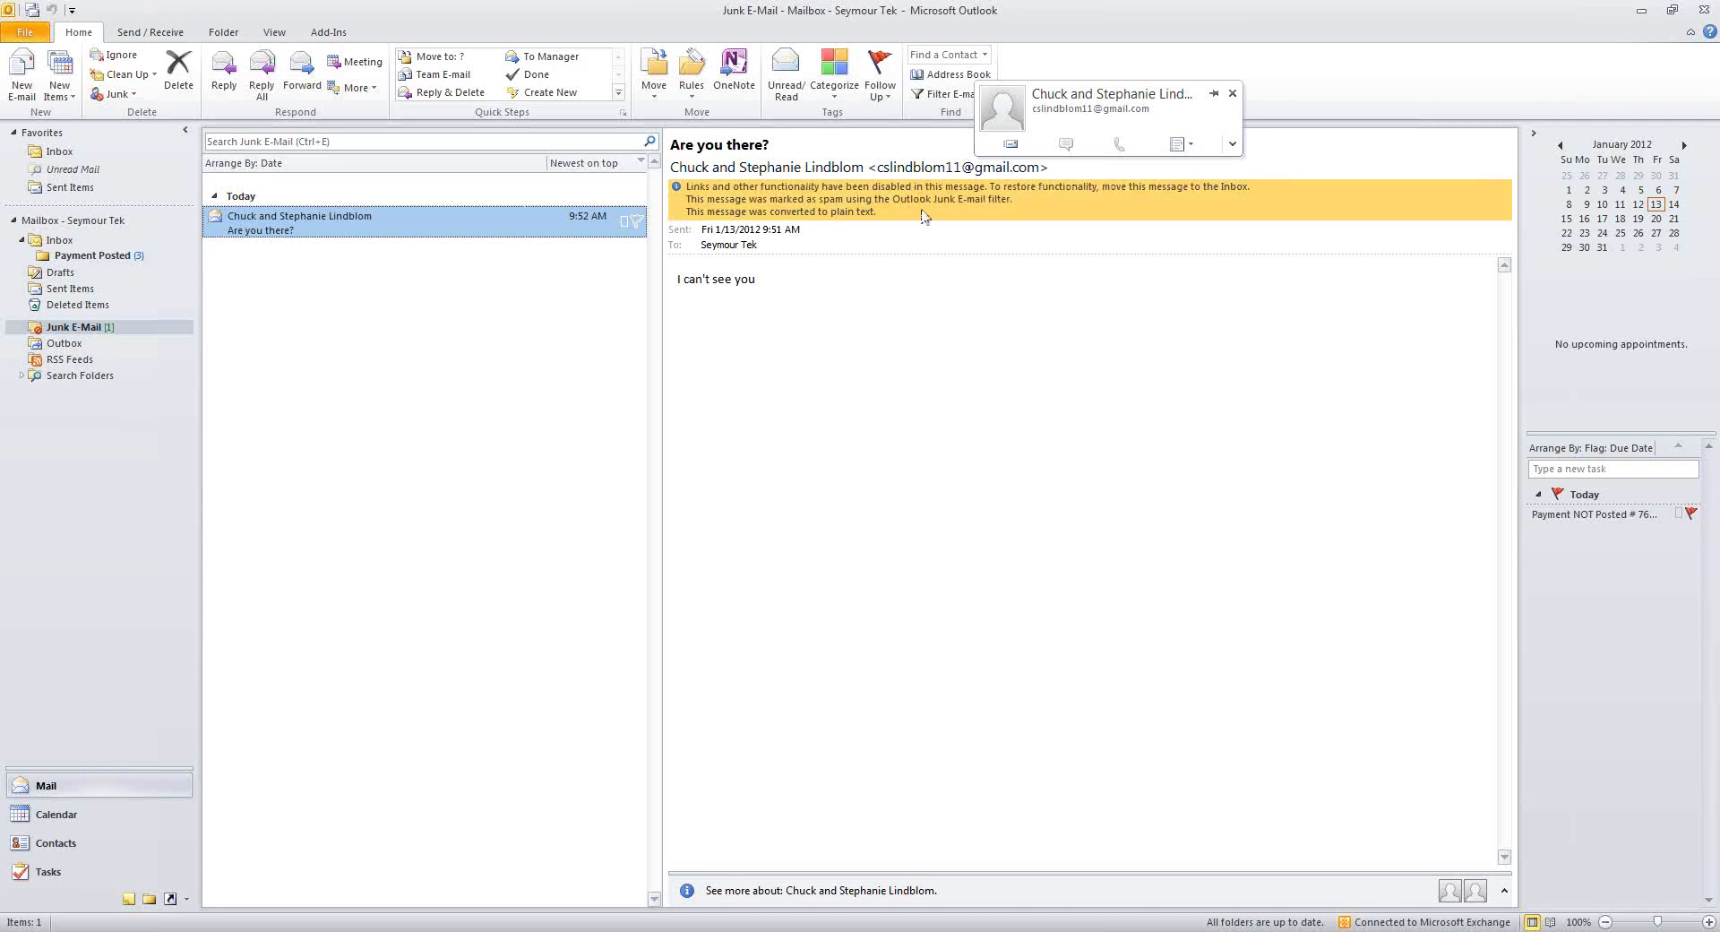
{"action": "mouse_move", "coordinate": [341, 230]}
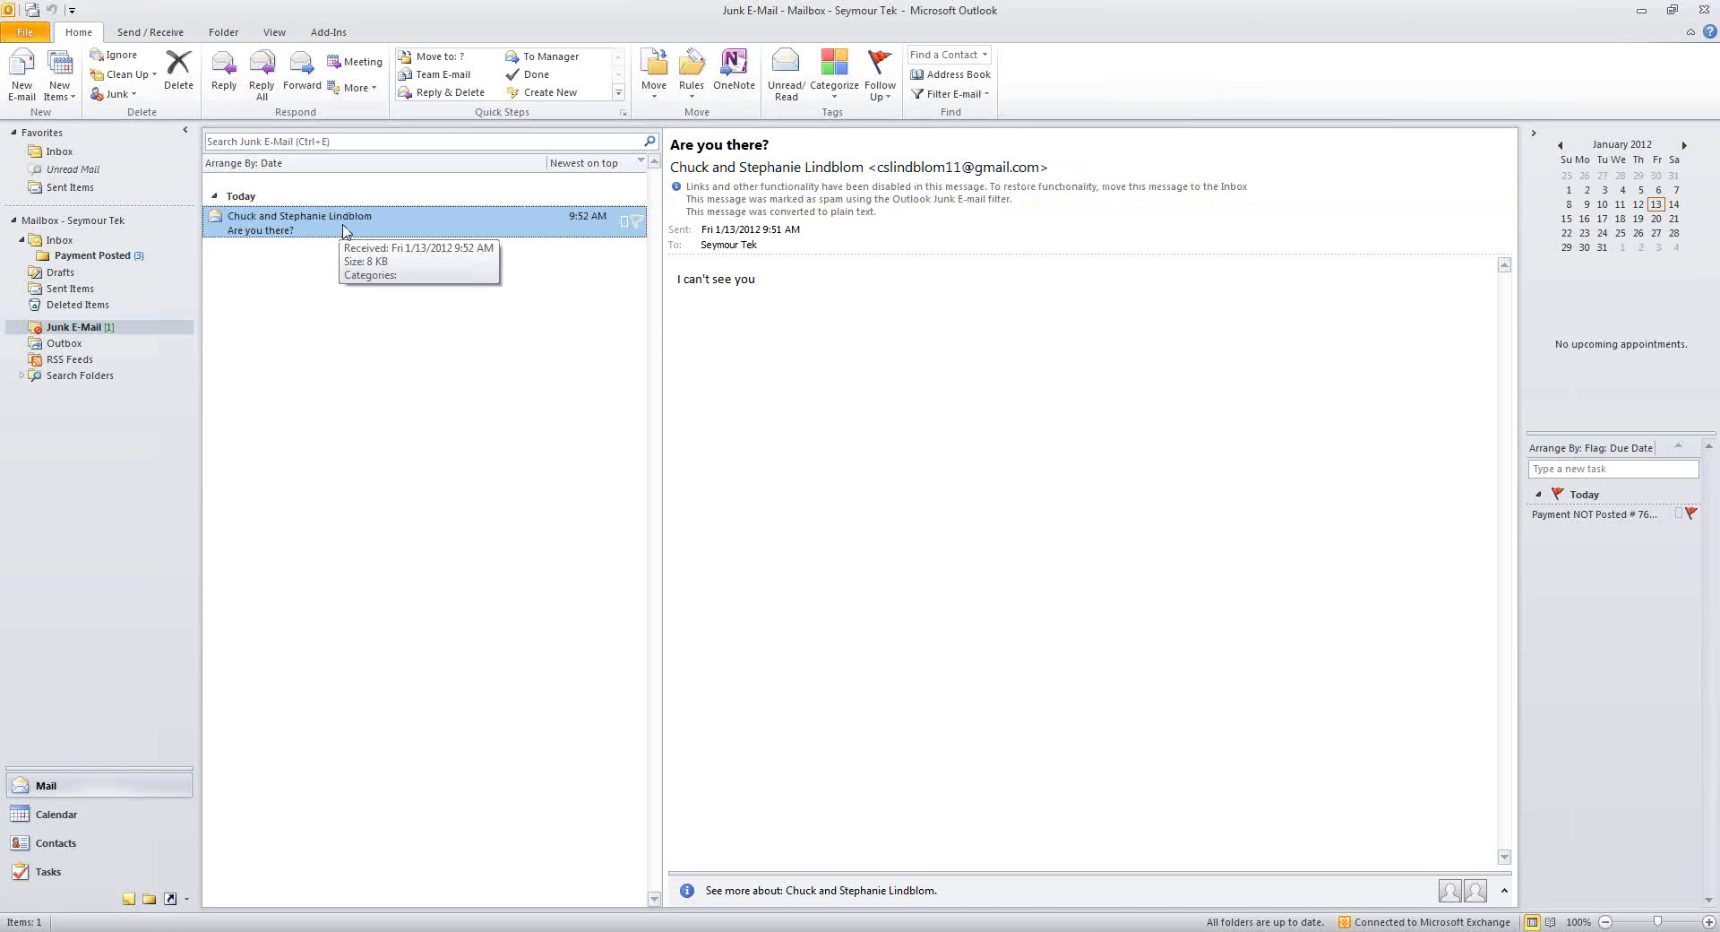
Set up a rule from the "Are you there?" junk message that moves mail from its sender to the Inbox.
{"action": "right_click", "coordinate": [344, 230]}
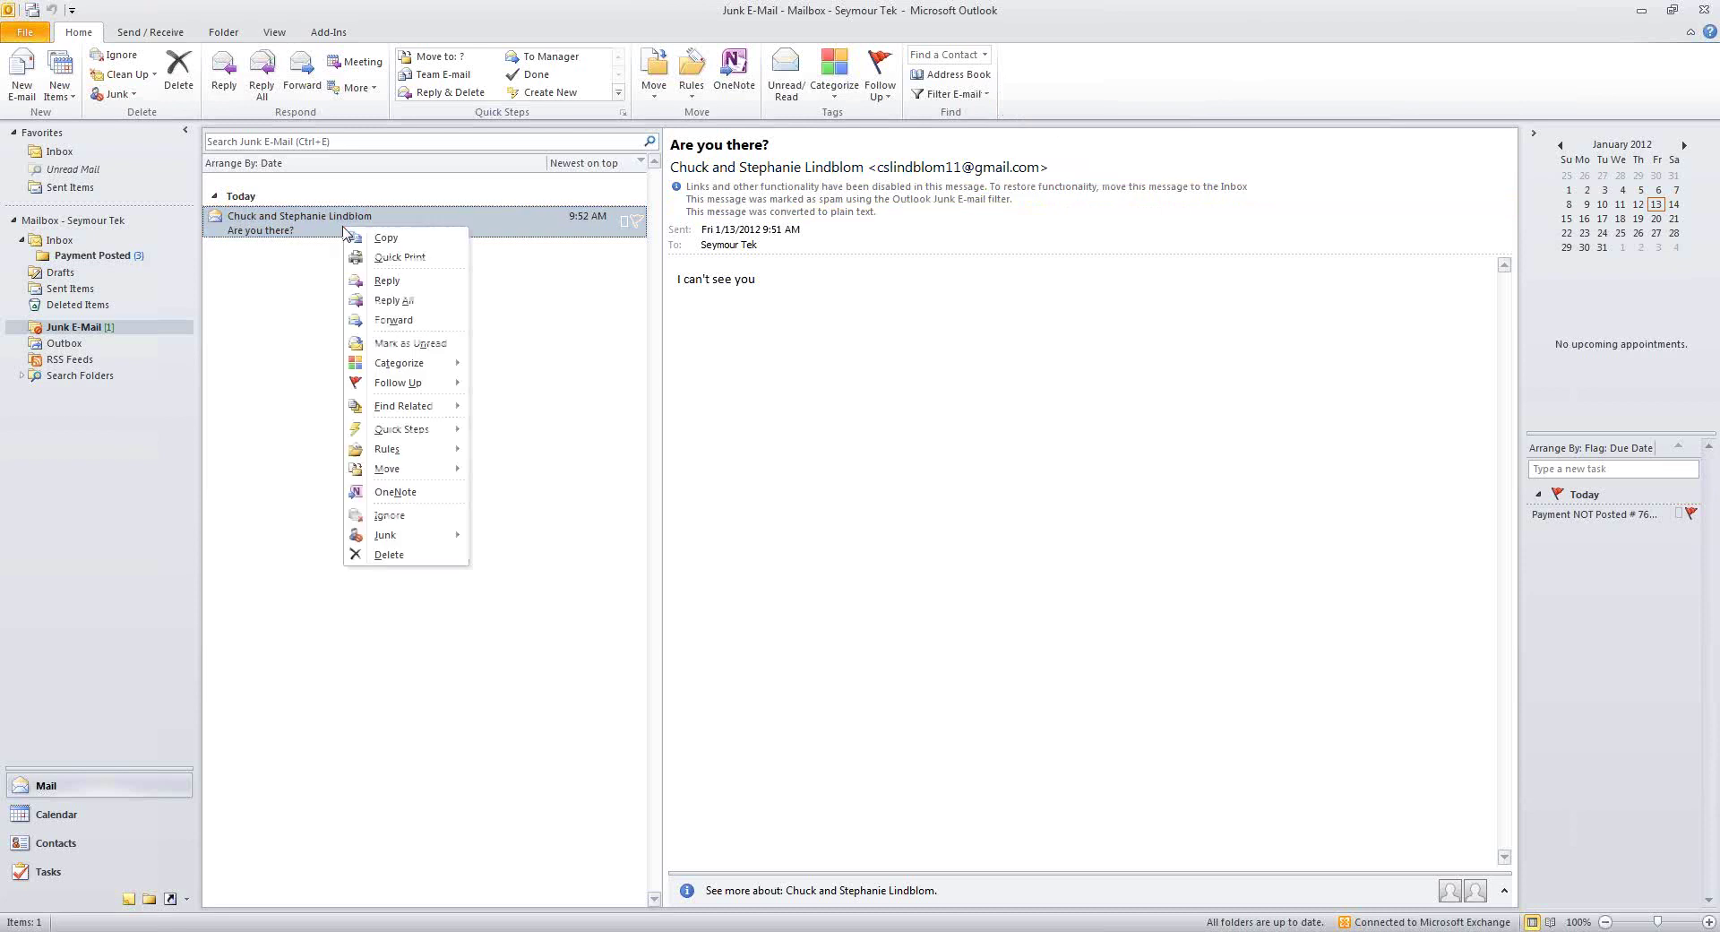
{"action": "mouse_move", "coordinate": [472, 457]}
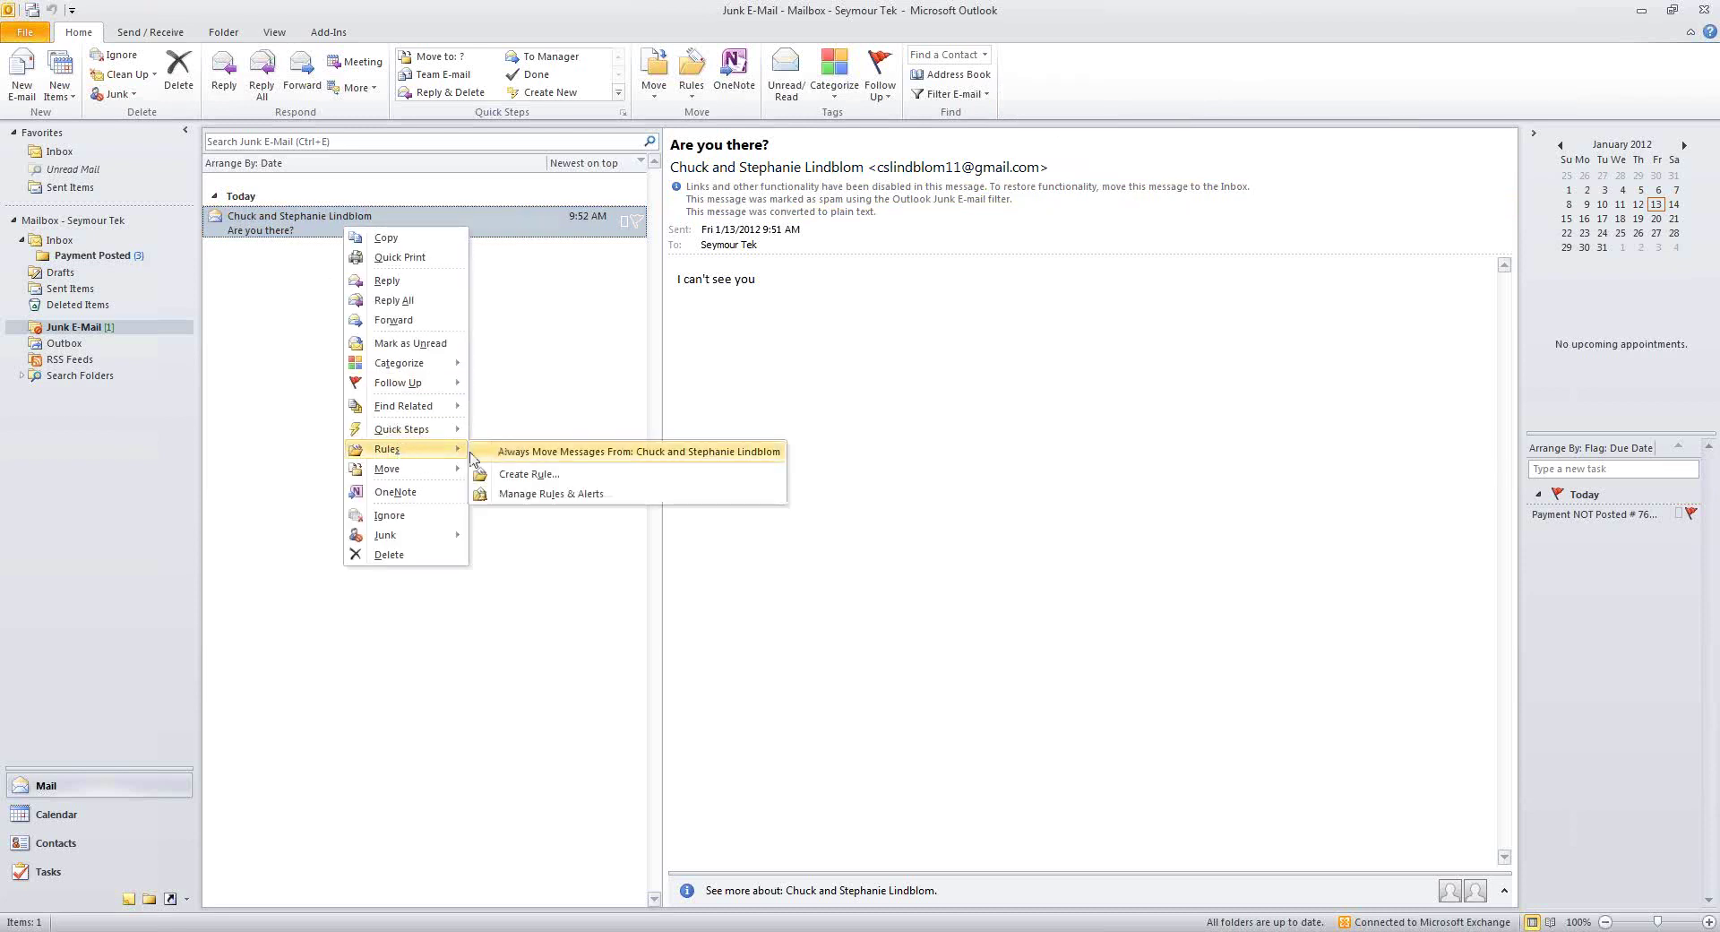
{"action": "left_click", "coordinate": [518, 473]}
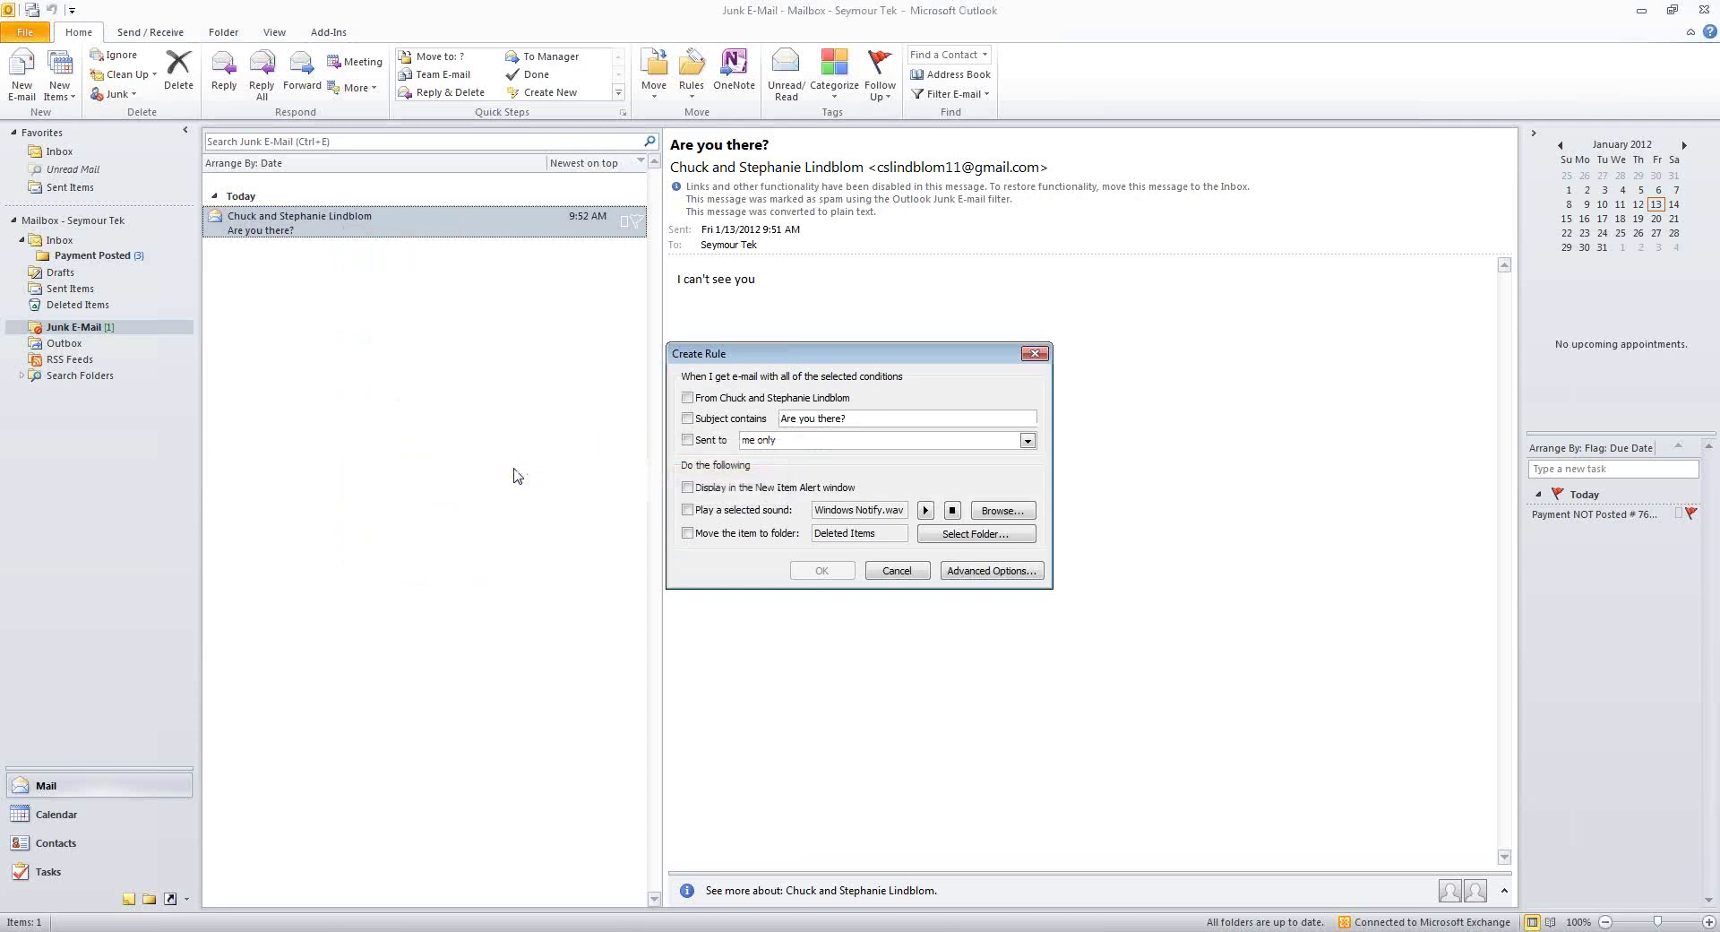
{"action": "left_click", "coordinate": [725, 403]}
{"action": "left_click", "coordinate": [730, 535]}
{"action": "left_click", "coordinate": [954, 533]}
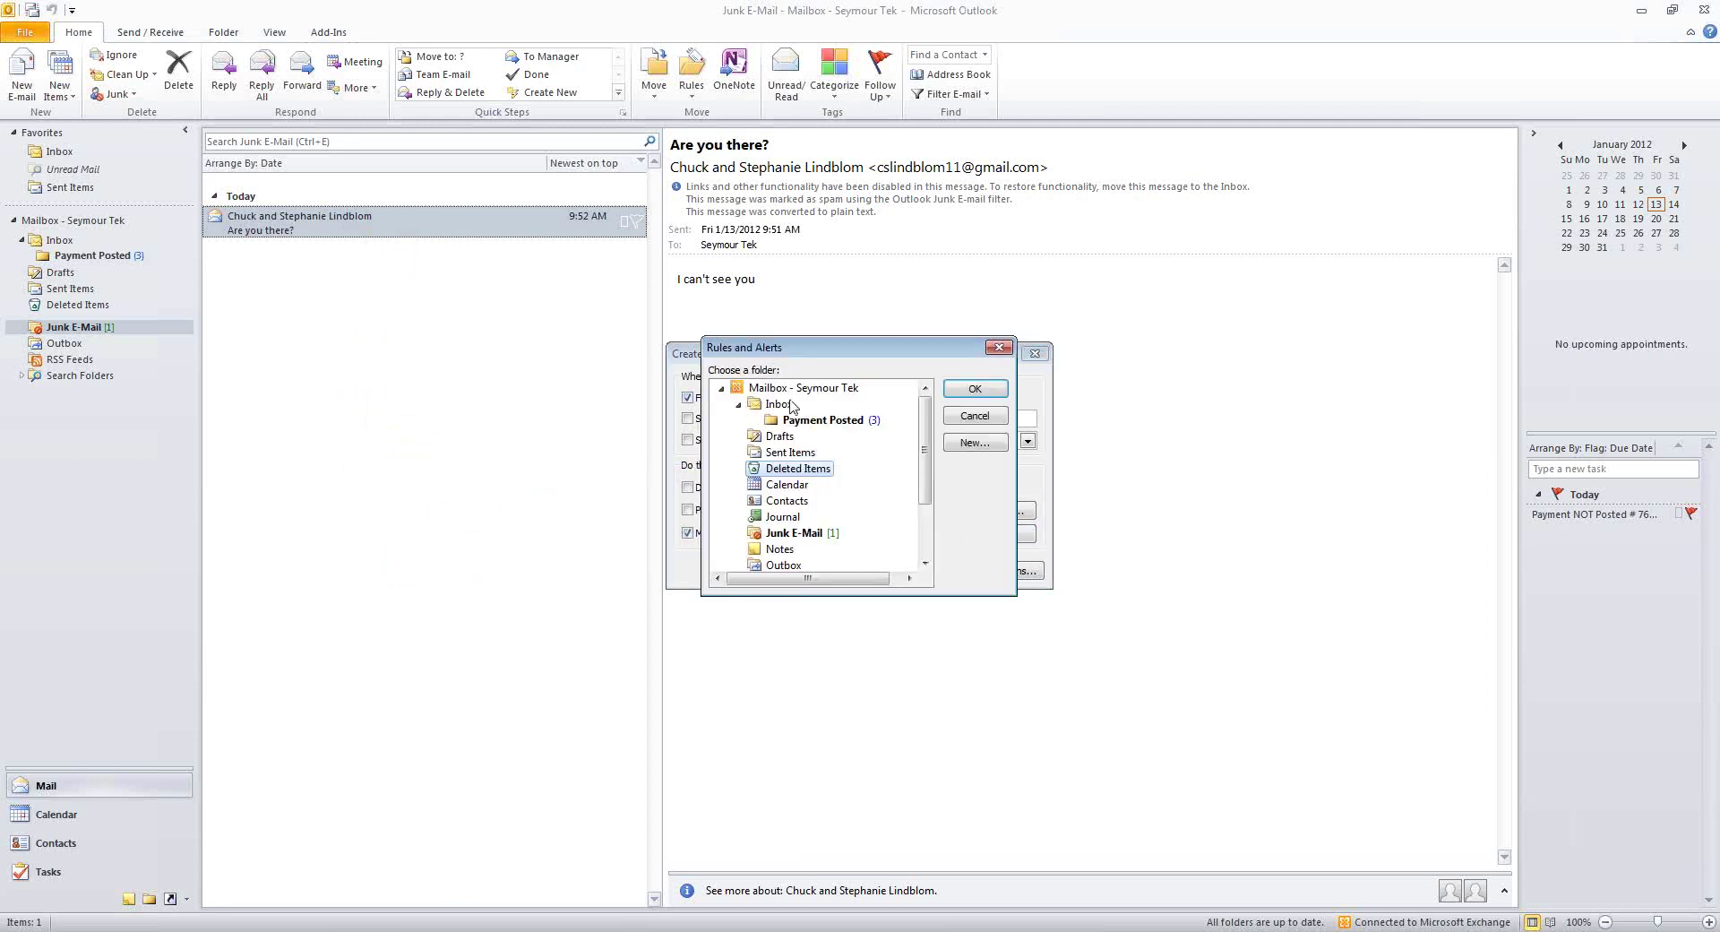
{"action": "left_click", "coordinate": [781, 405]}
{"action": "left_click", "coordinate": [974, 388]}
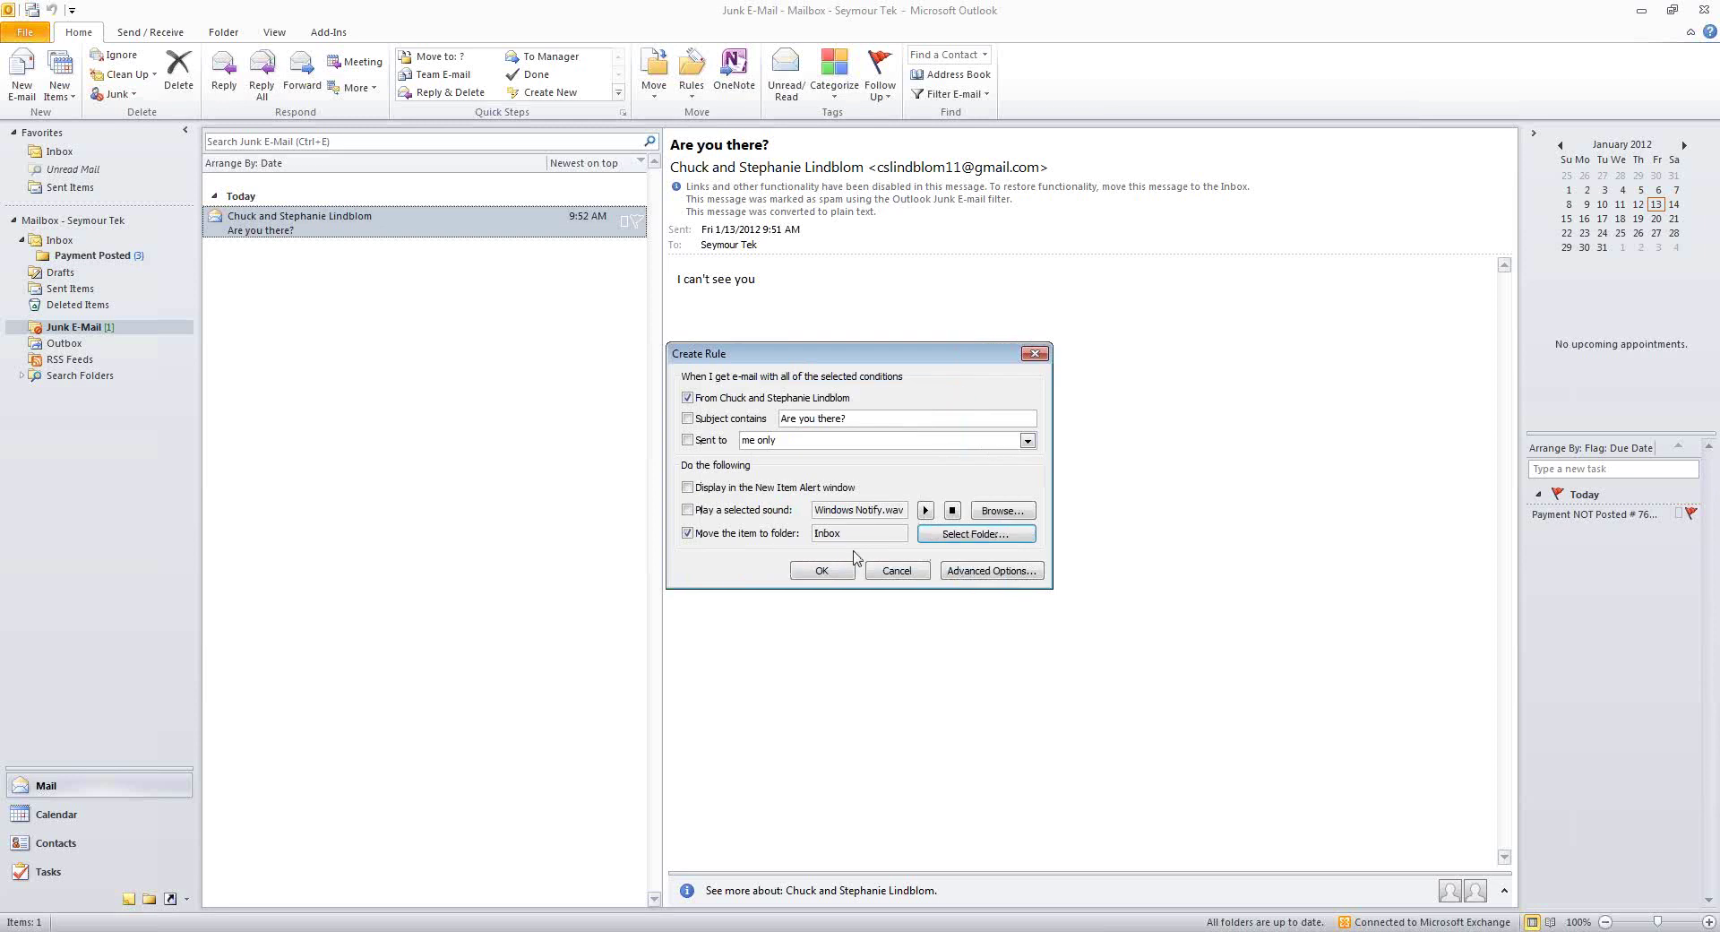
Save the Inbox sender rule and run it on messages already in the Junk E-Mail folder.
{"action": "left_click", "coordinate": [824, 574]}
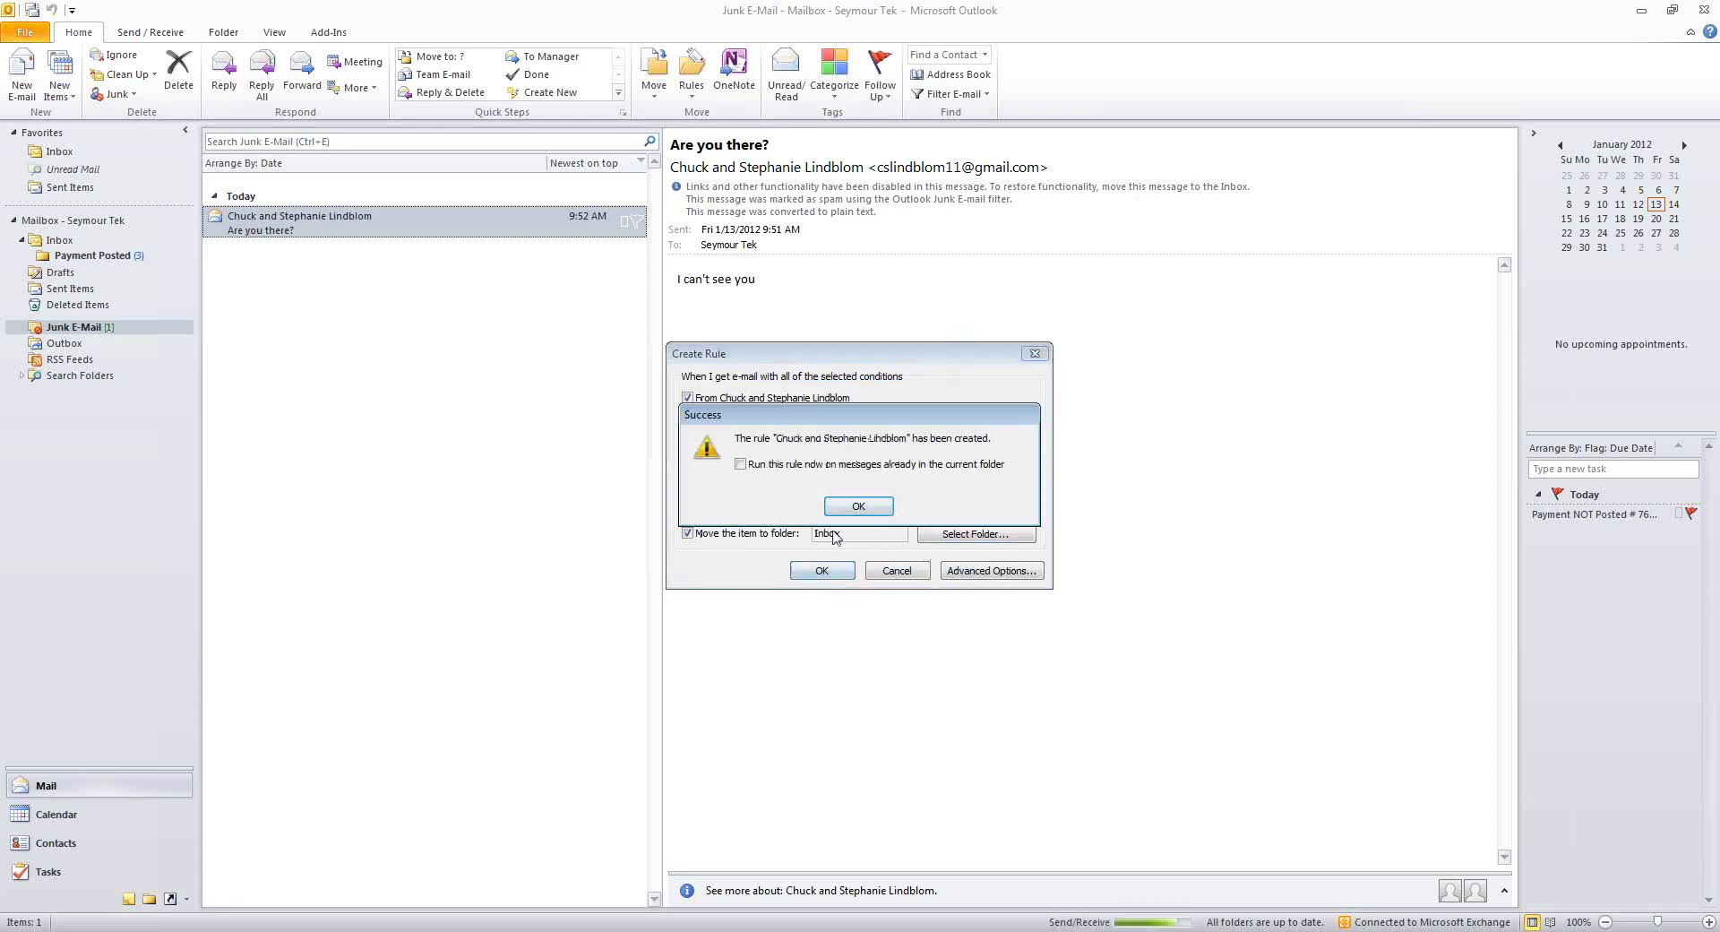
{"action": "left_click", "coordinate": [834, 466]}
{"action": "left_click", "coordinate": [863, 503]}
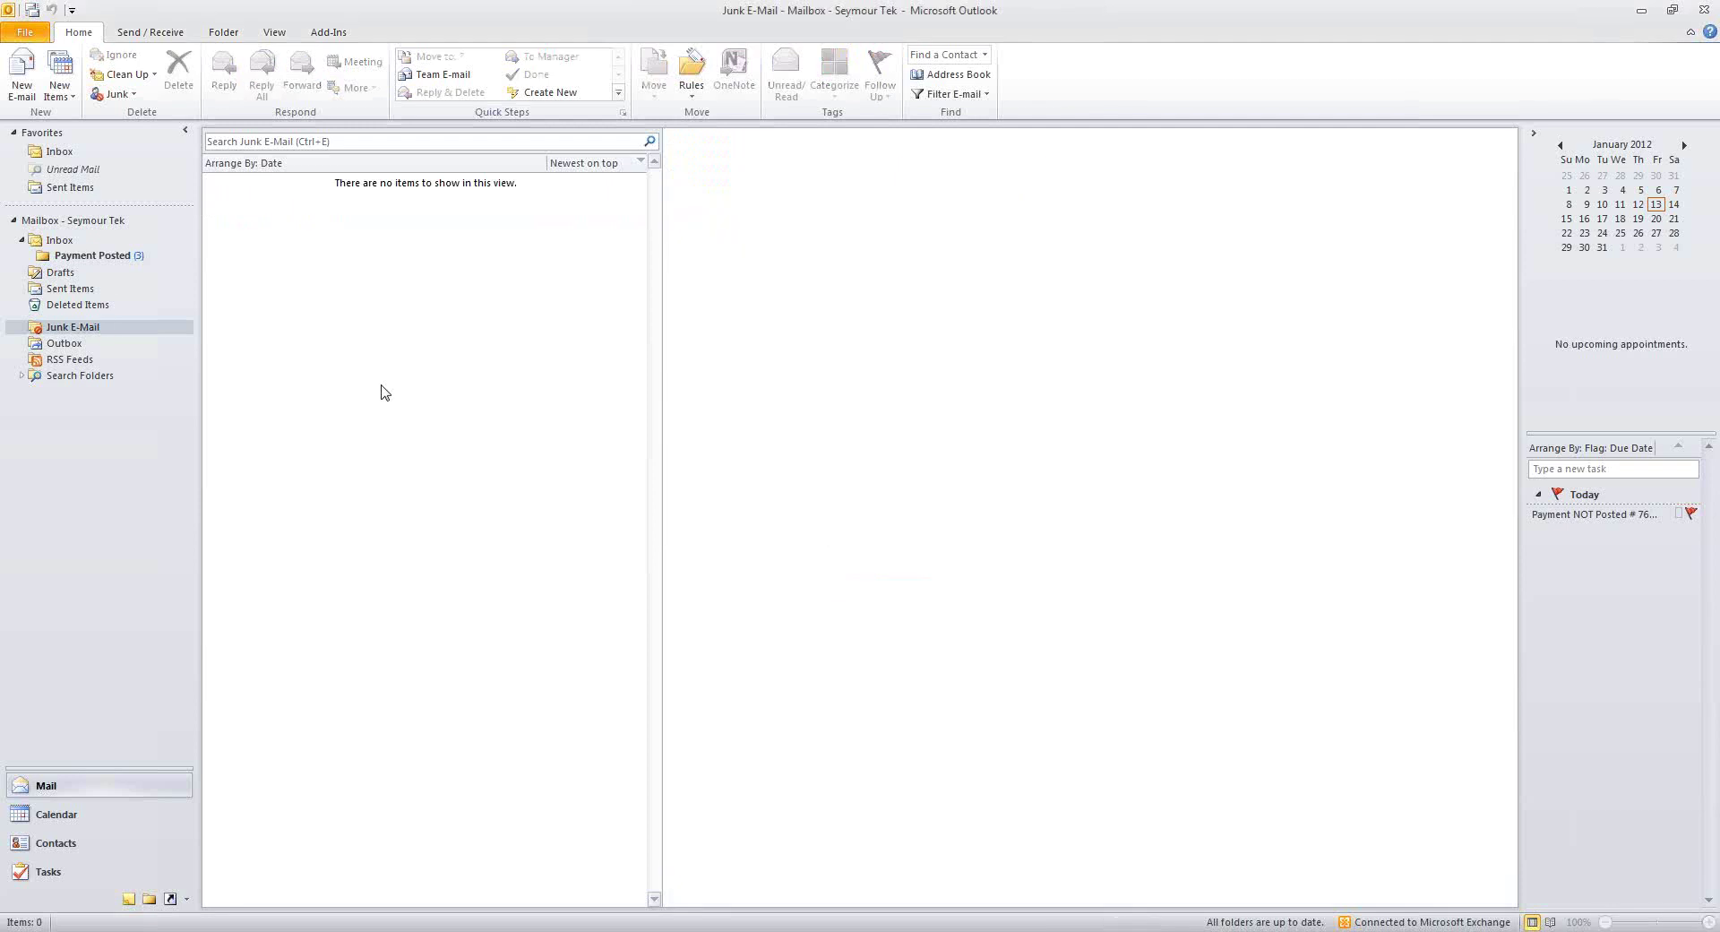
Check the Inbox for the "Are you there?" message and view its contents.
{"action": "left_click", "coordinate": [75, 251]}
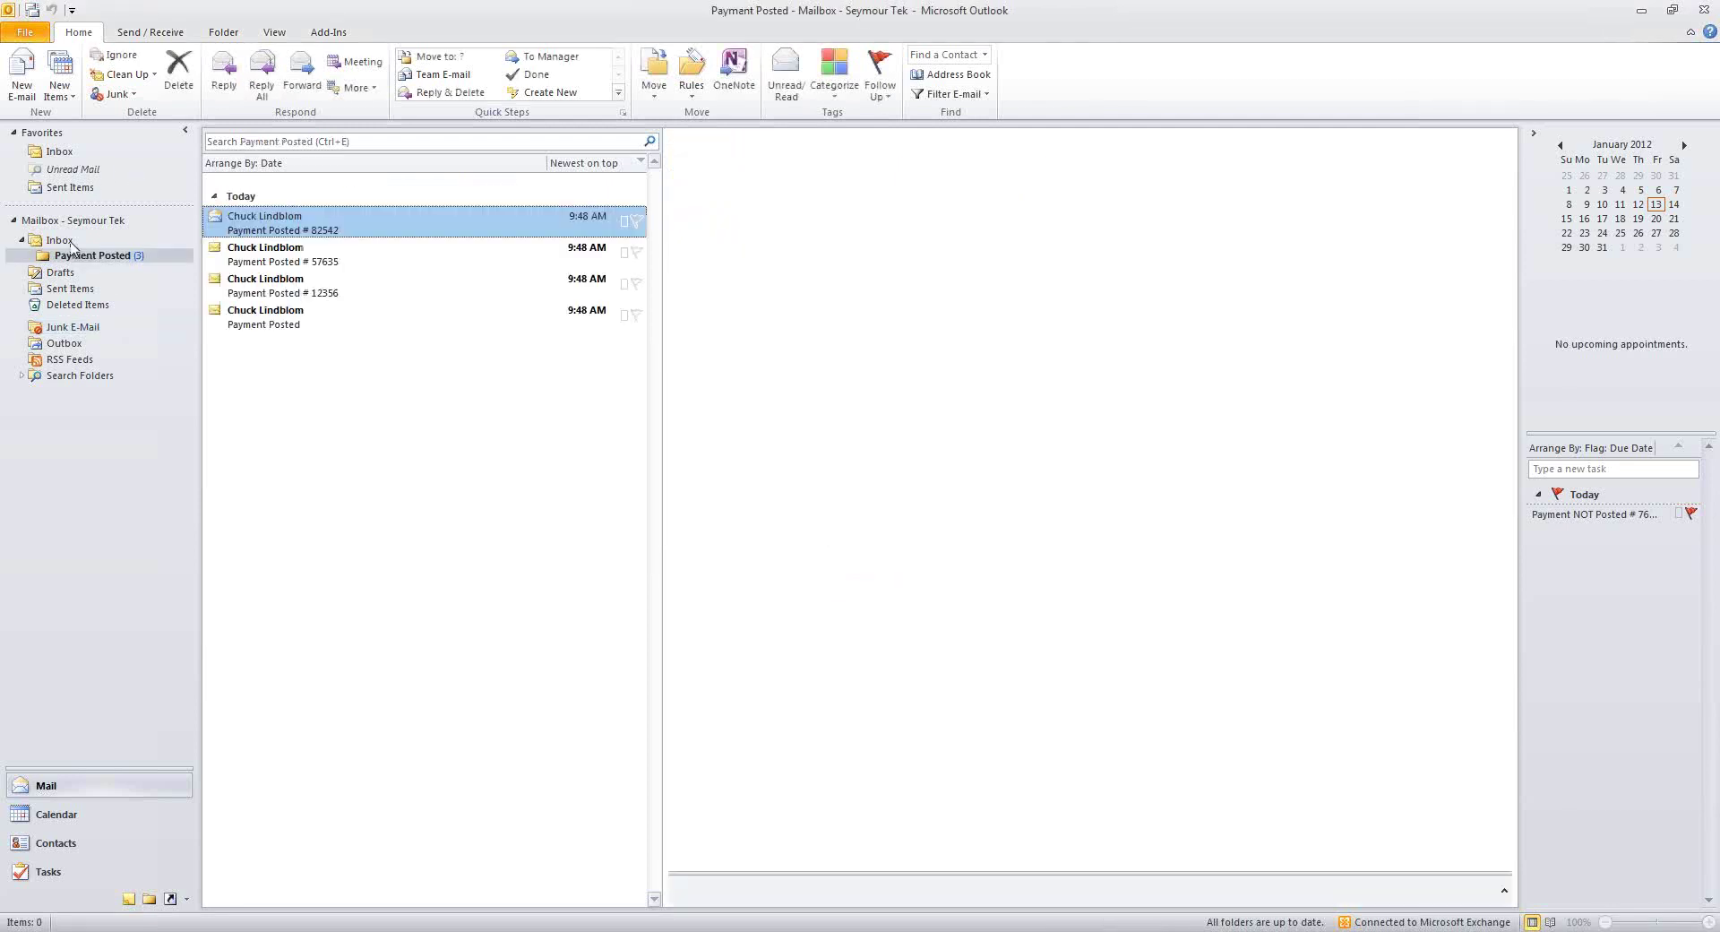
{"action": "left_click", "coordinate": [71, 240]}
{"action": "left_click", "coordinate": [307, 227]}
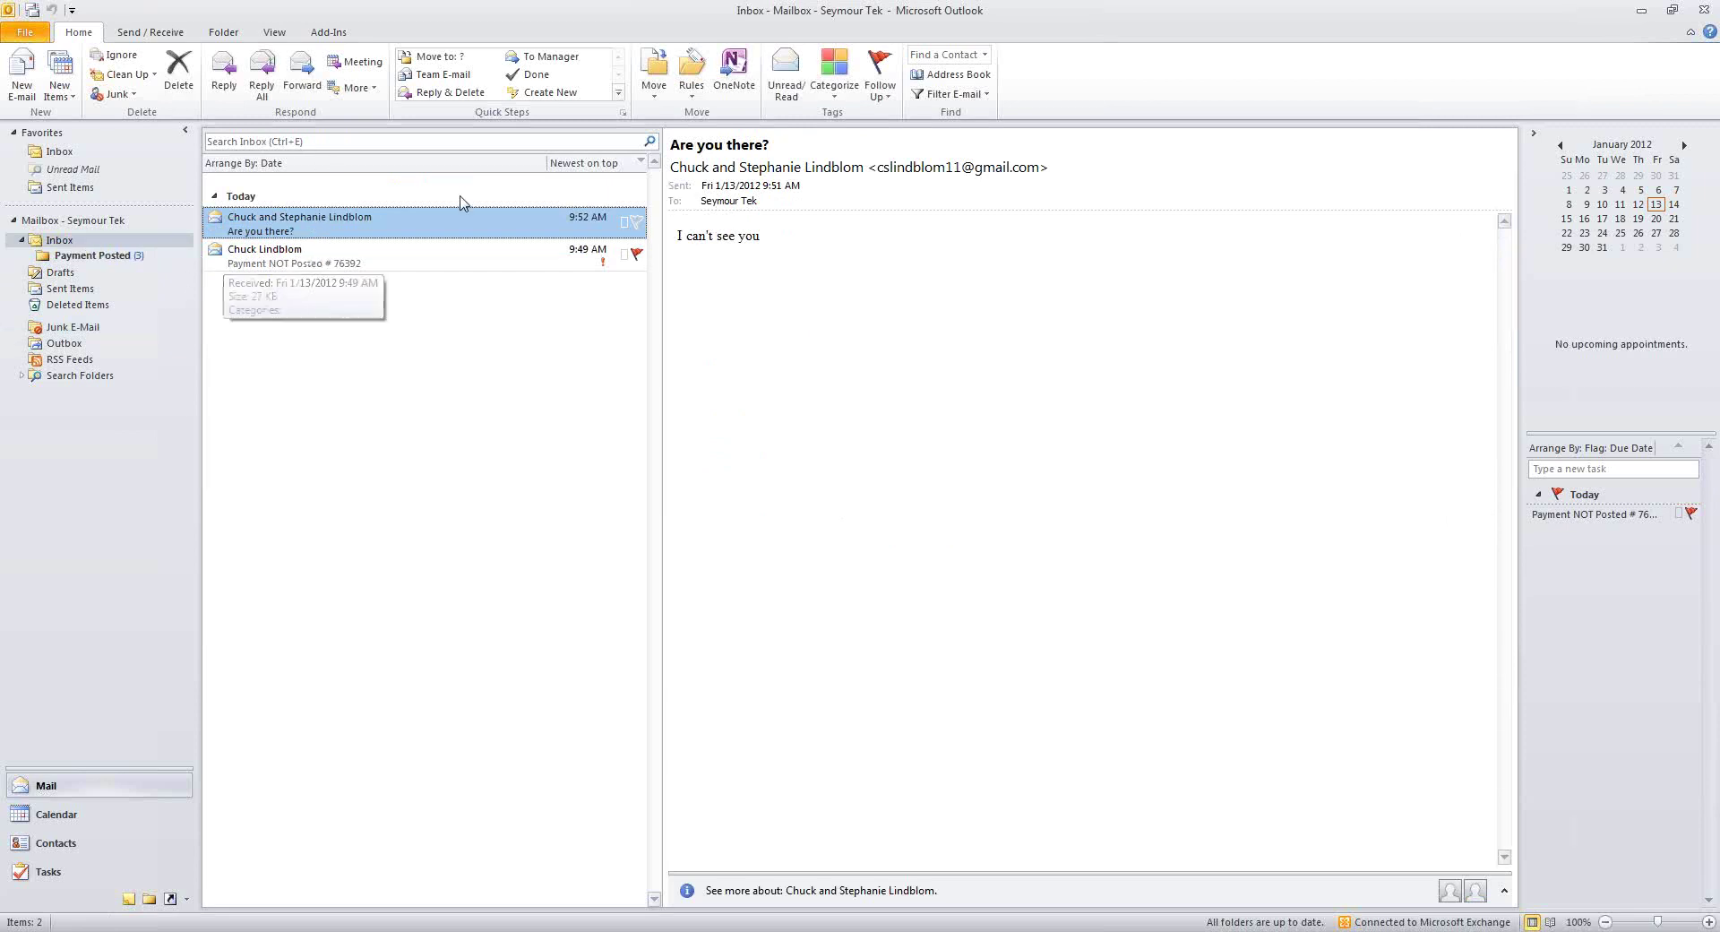
Open the settings of the existing "Payment NOT Posted" rule for editing.
{"action": "left_click", "coordinate": [691, 70]}
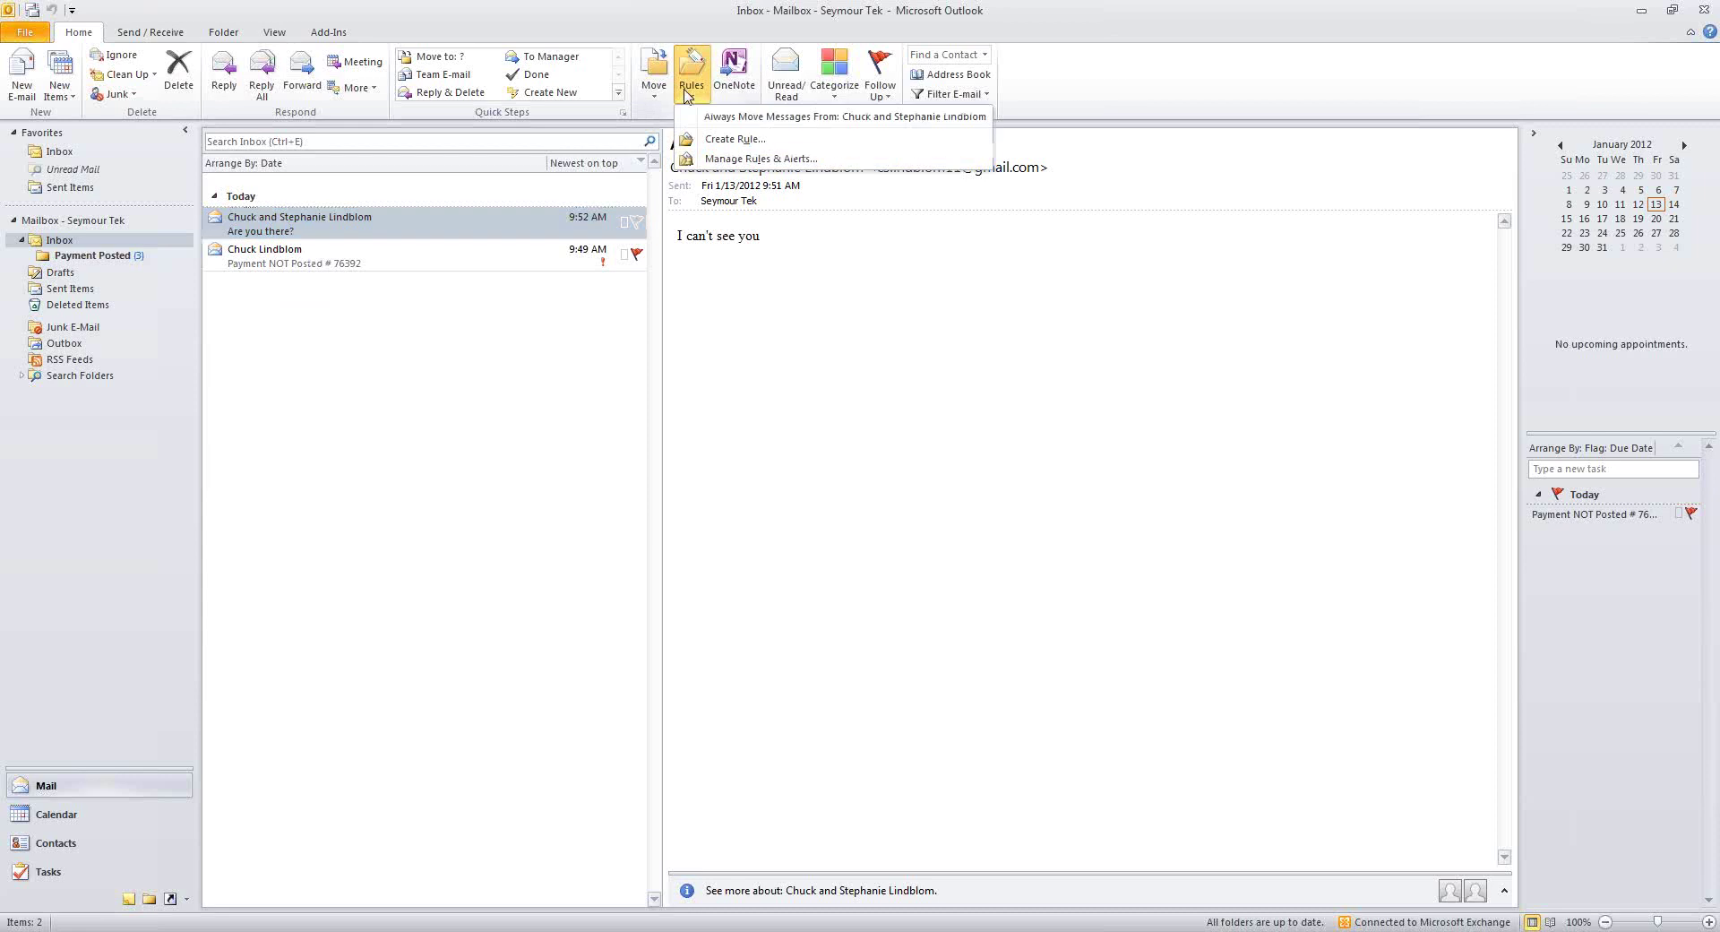
{"action": "left_click", "coordinate": [712, 158]}
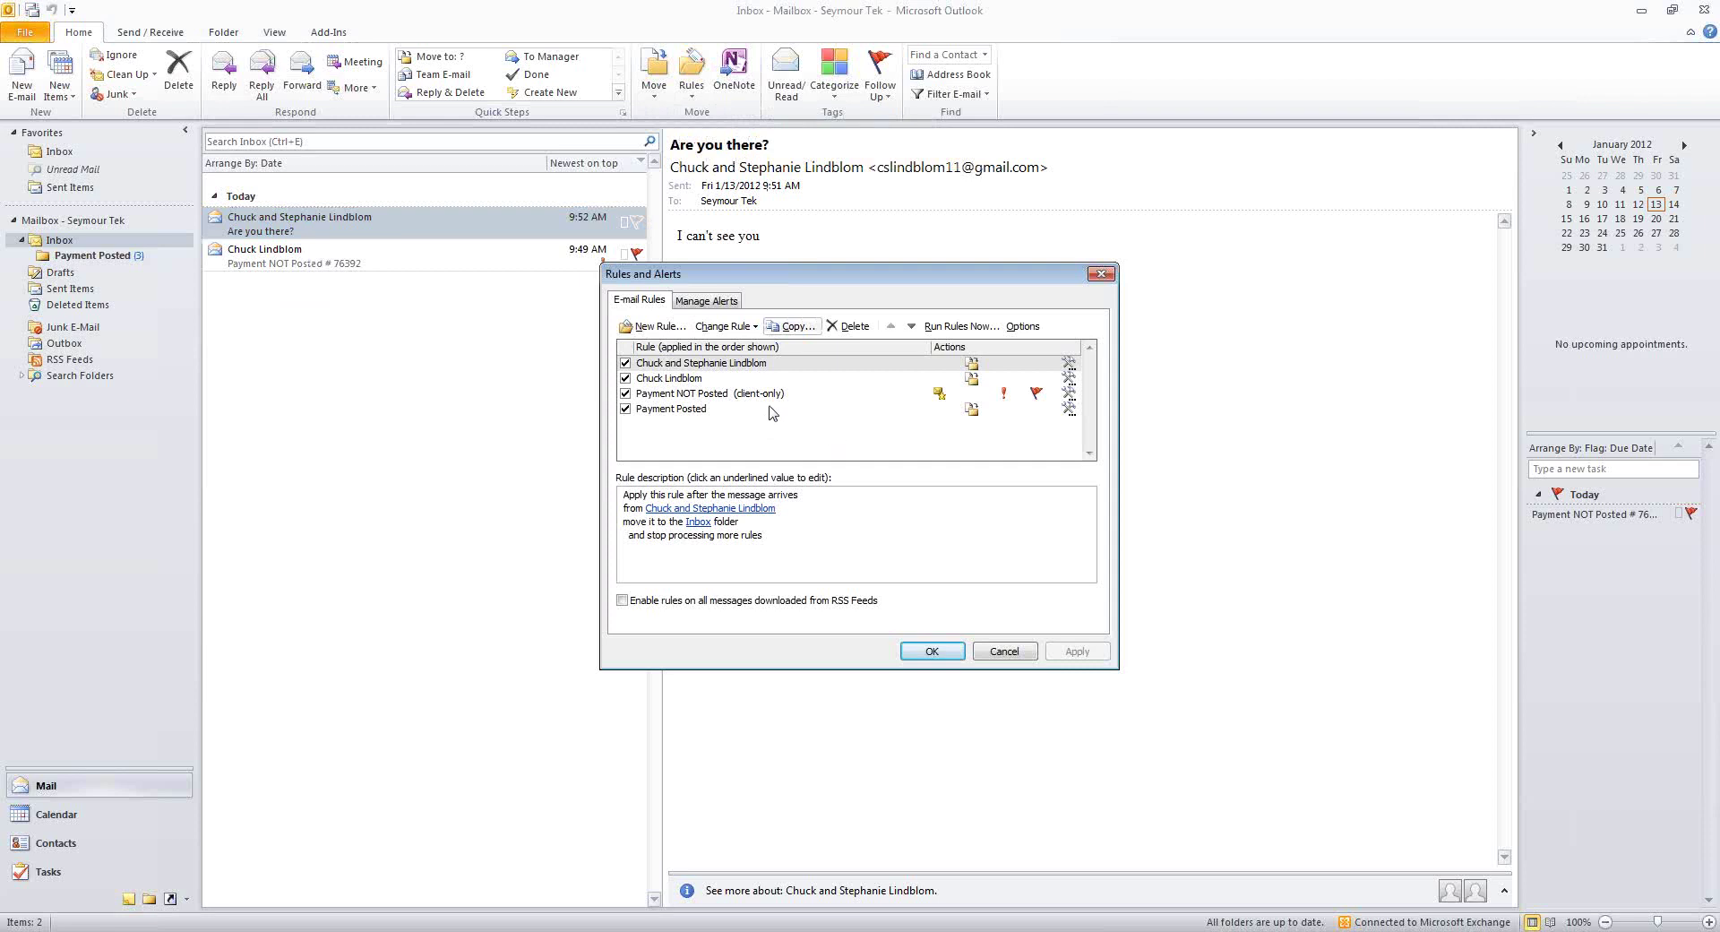
{"action": "left_click", "coordinate": [743, 394]}
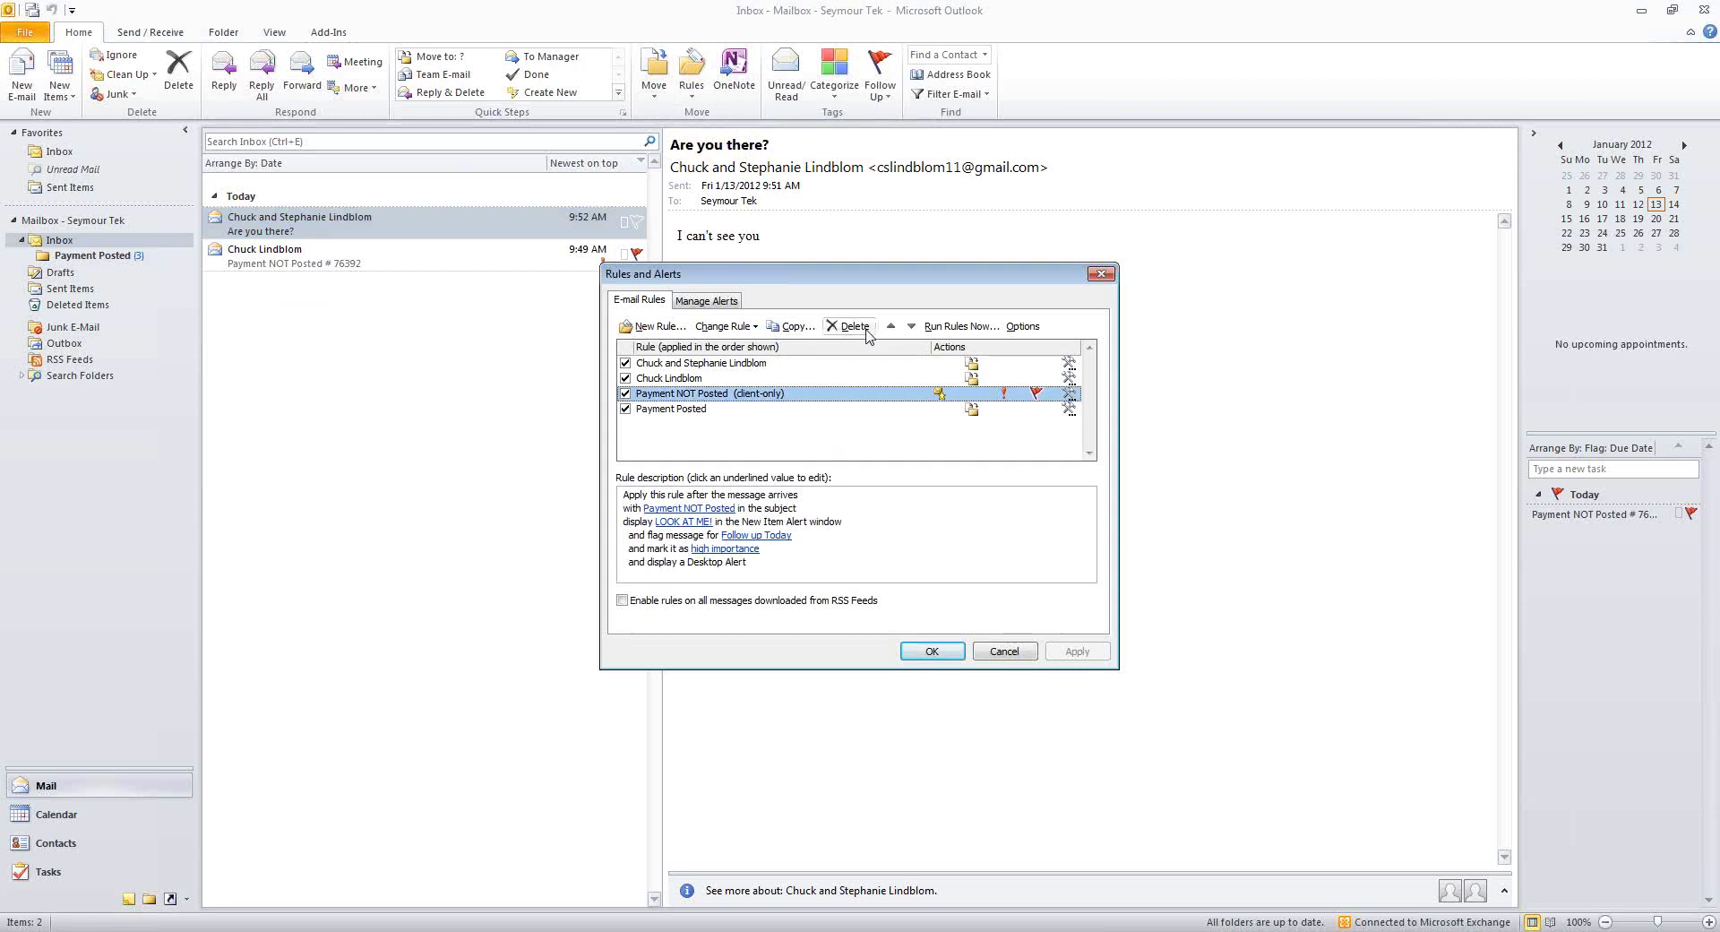
{"action": "left_click", "coordinate": [727, 326]}
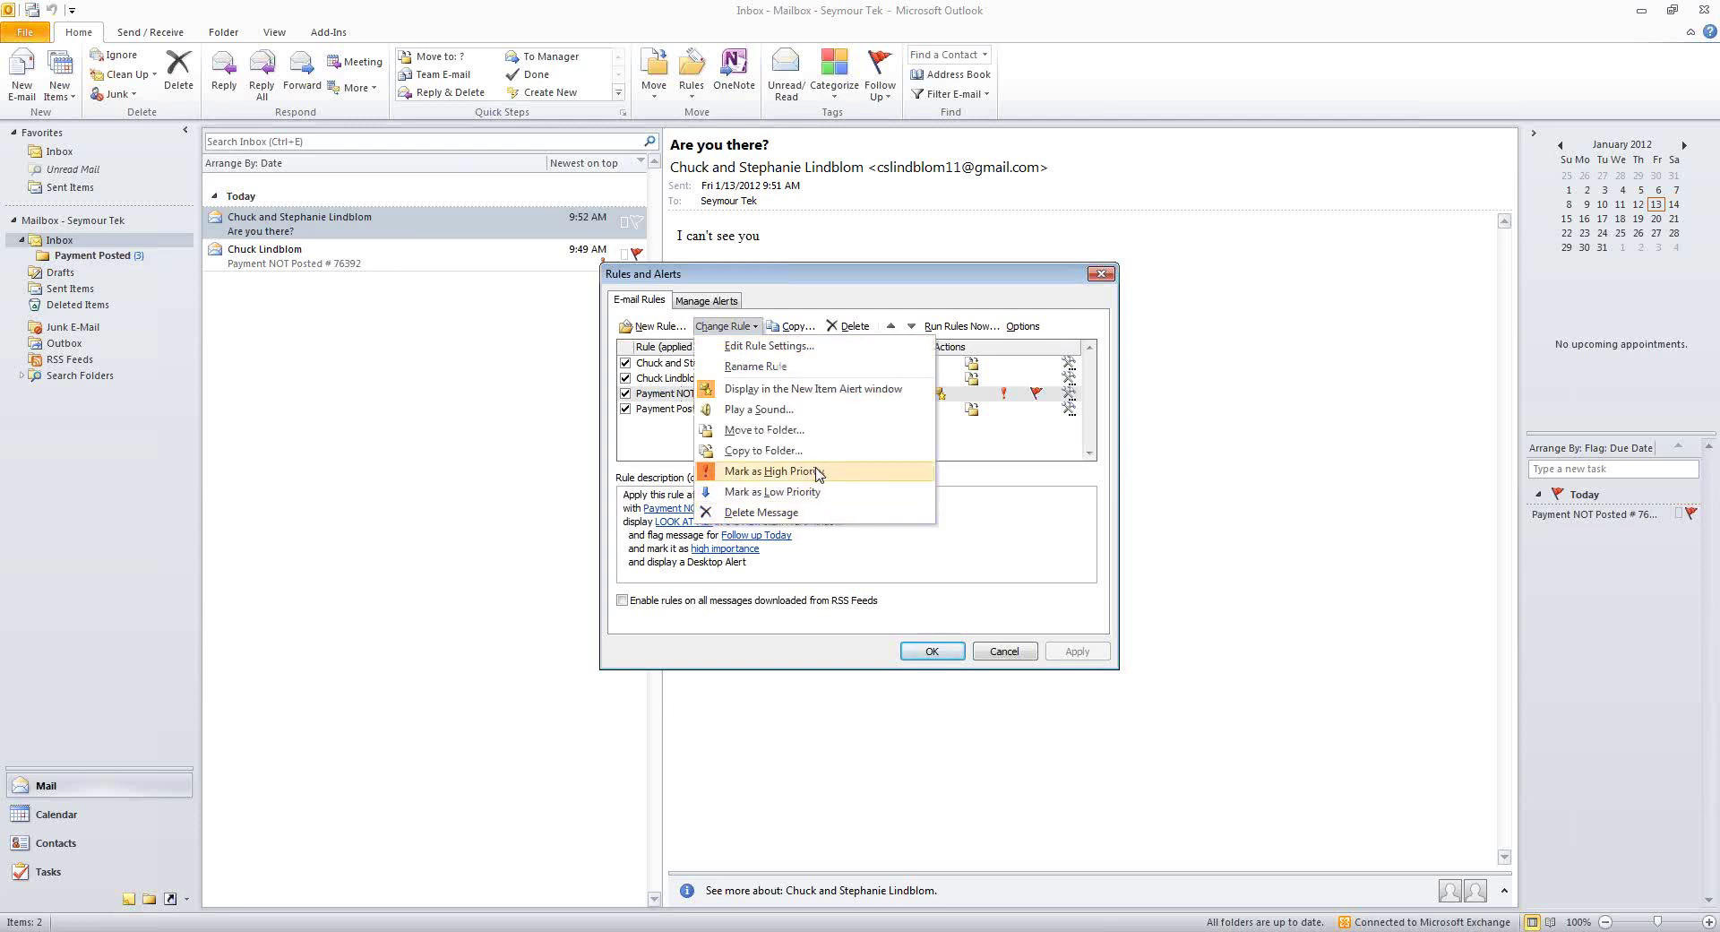
{"action": "left_click", "coordinate": [812, 349]}
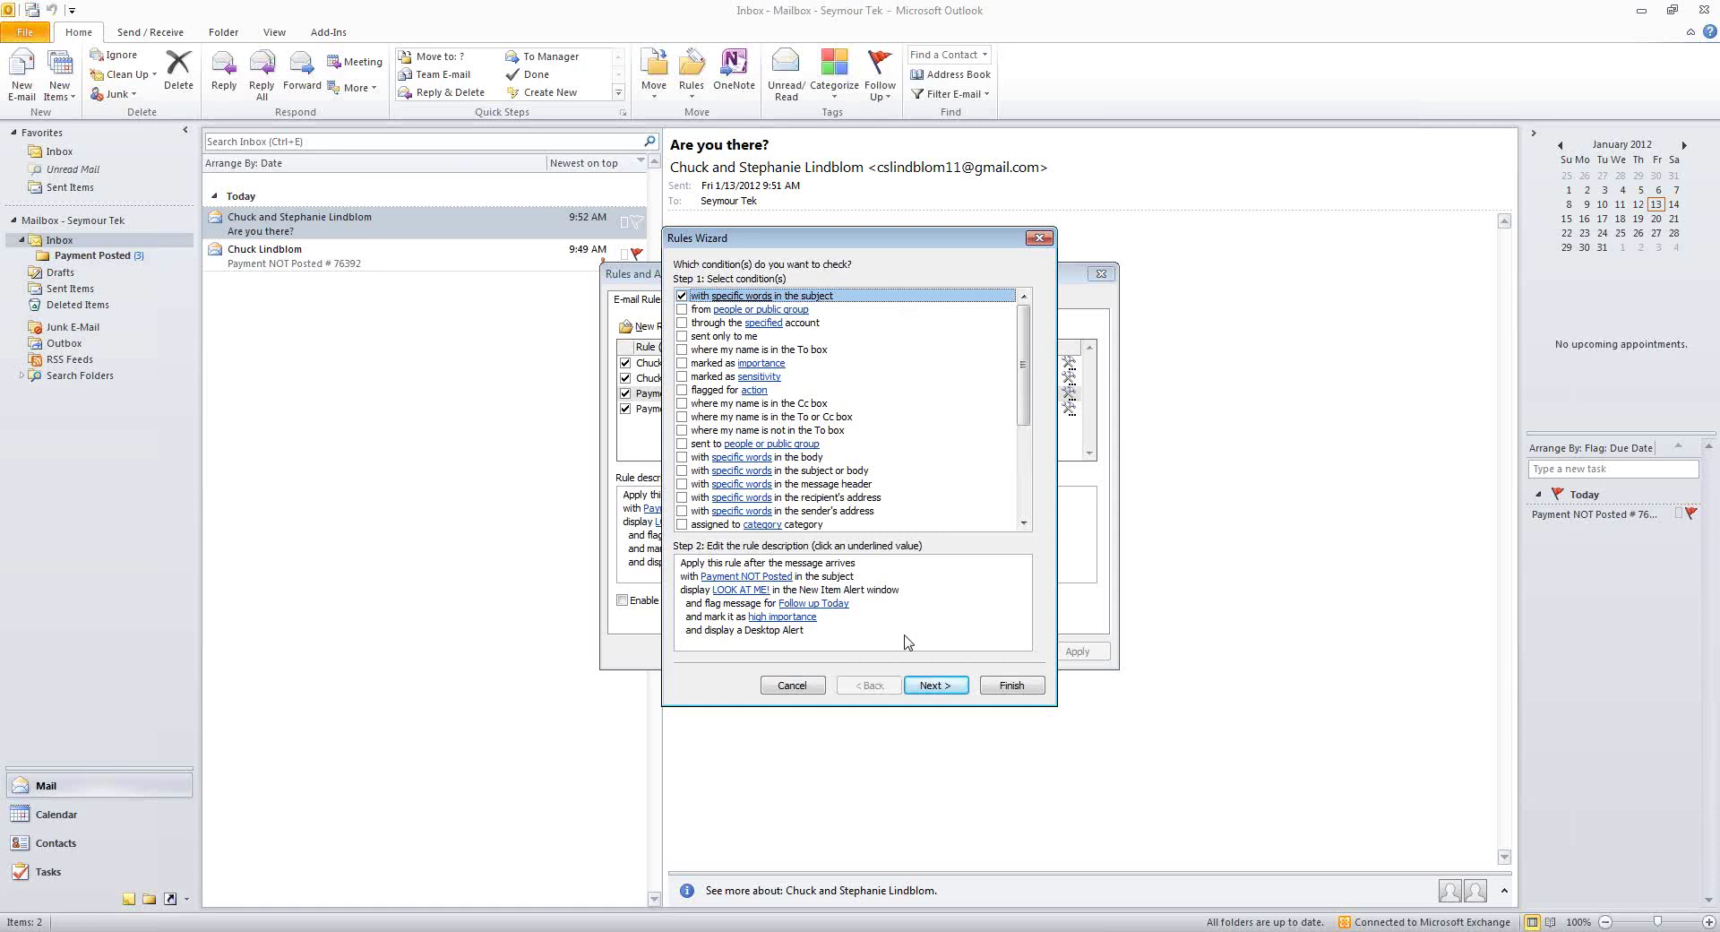
Keep the rule's conditions and actions, add the exception "except if sent only to me", and finish the rule.
{"action": "left_click", "coordinate": [930, 686]}
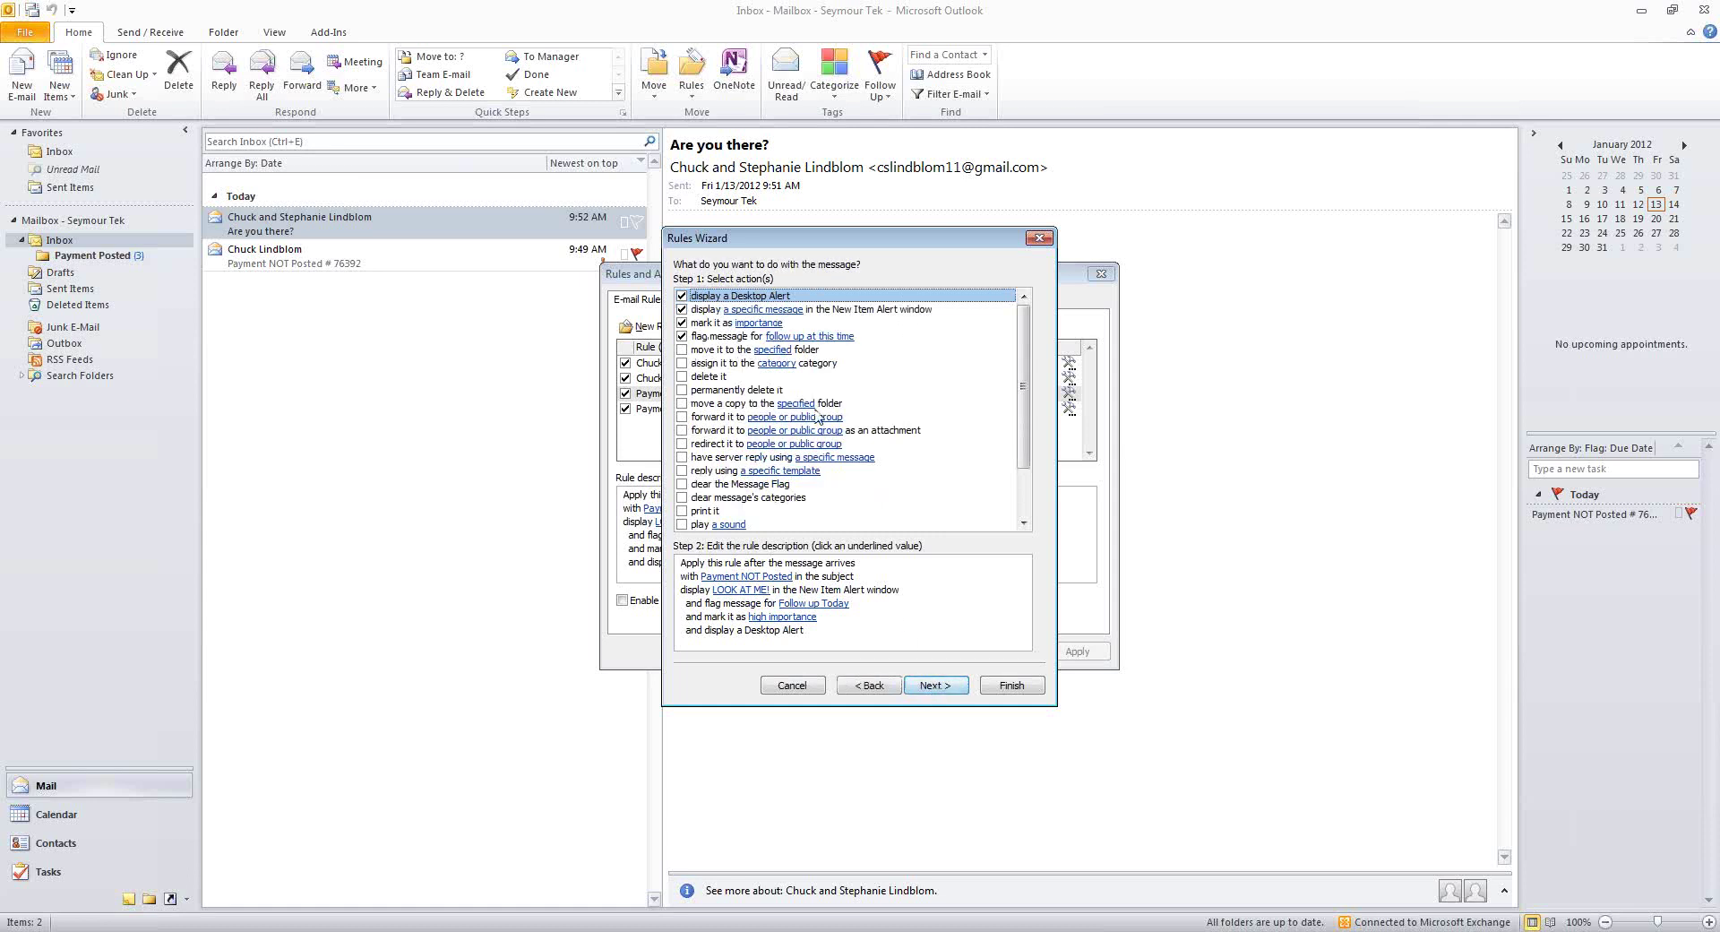
{"action": "left_click", "coordinate": [935, 685]}
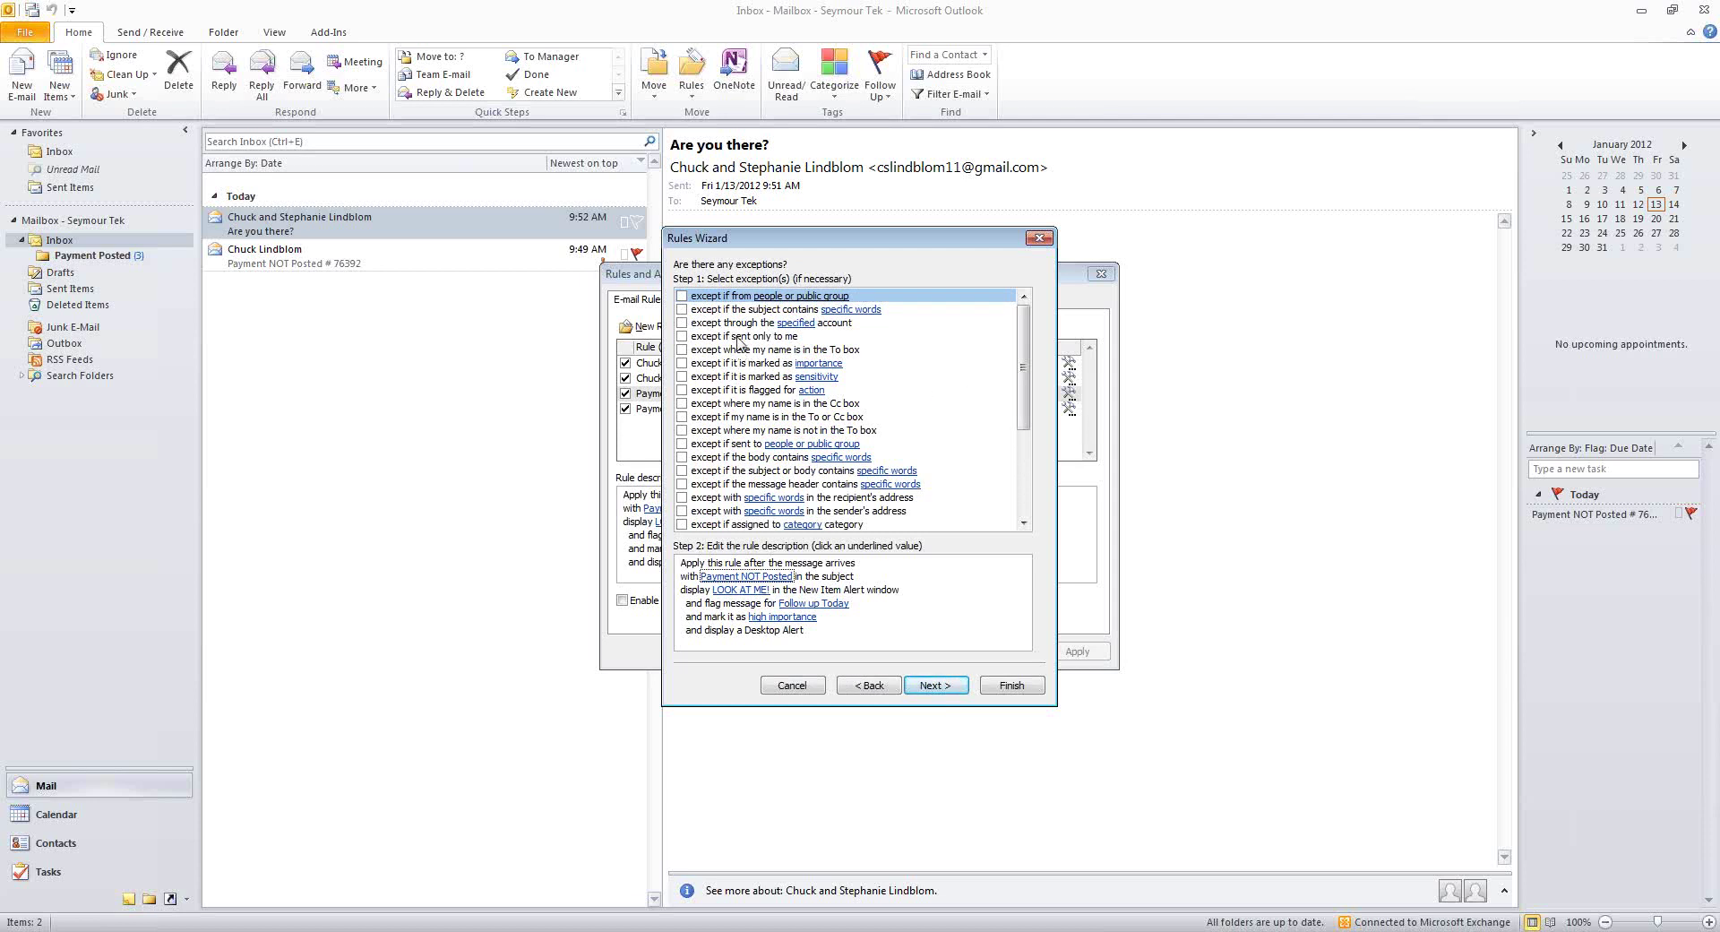
{"action": "left_click", "coordinate": [738, 339]}
{"action": "left_click", "coordinate": [682, 337]}
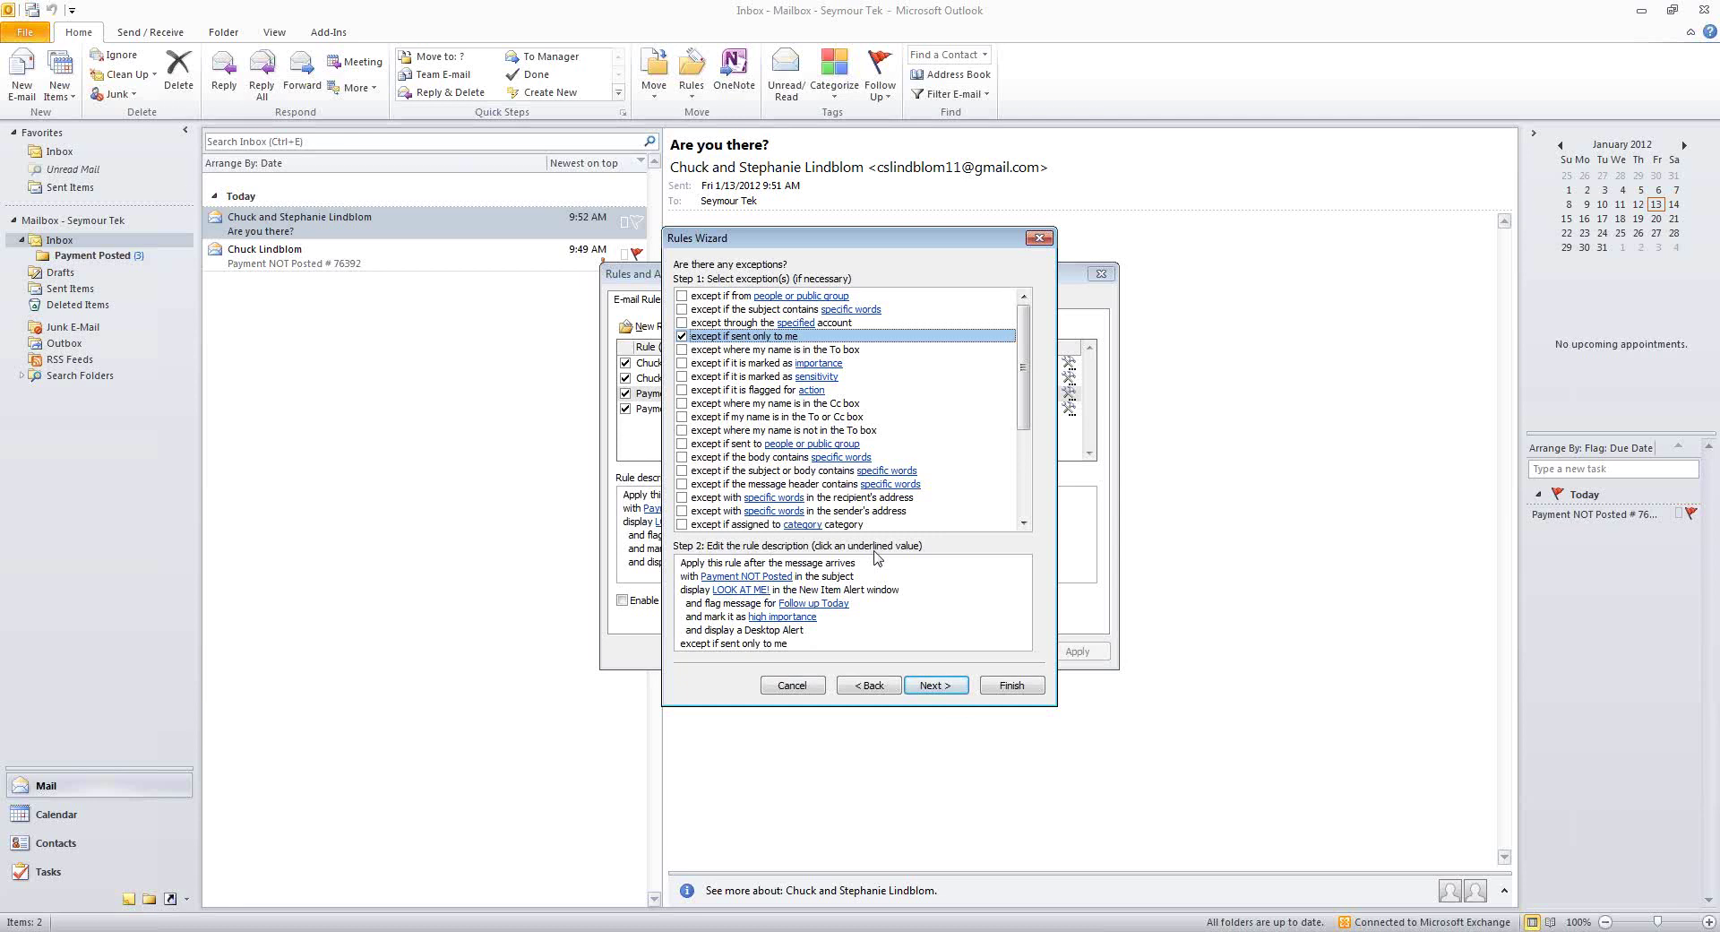
{"action": "left_click", "coordinate": [932, 687]}
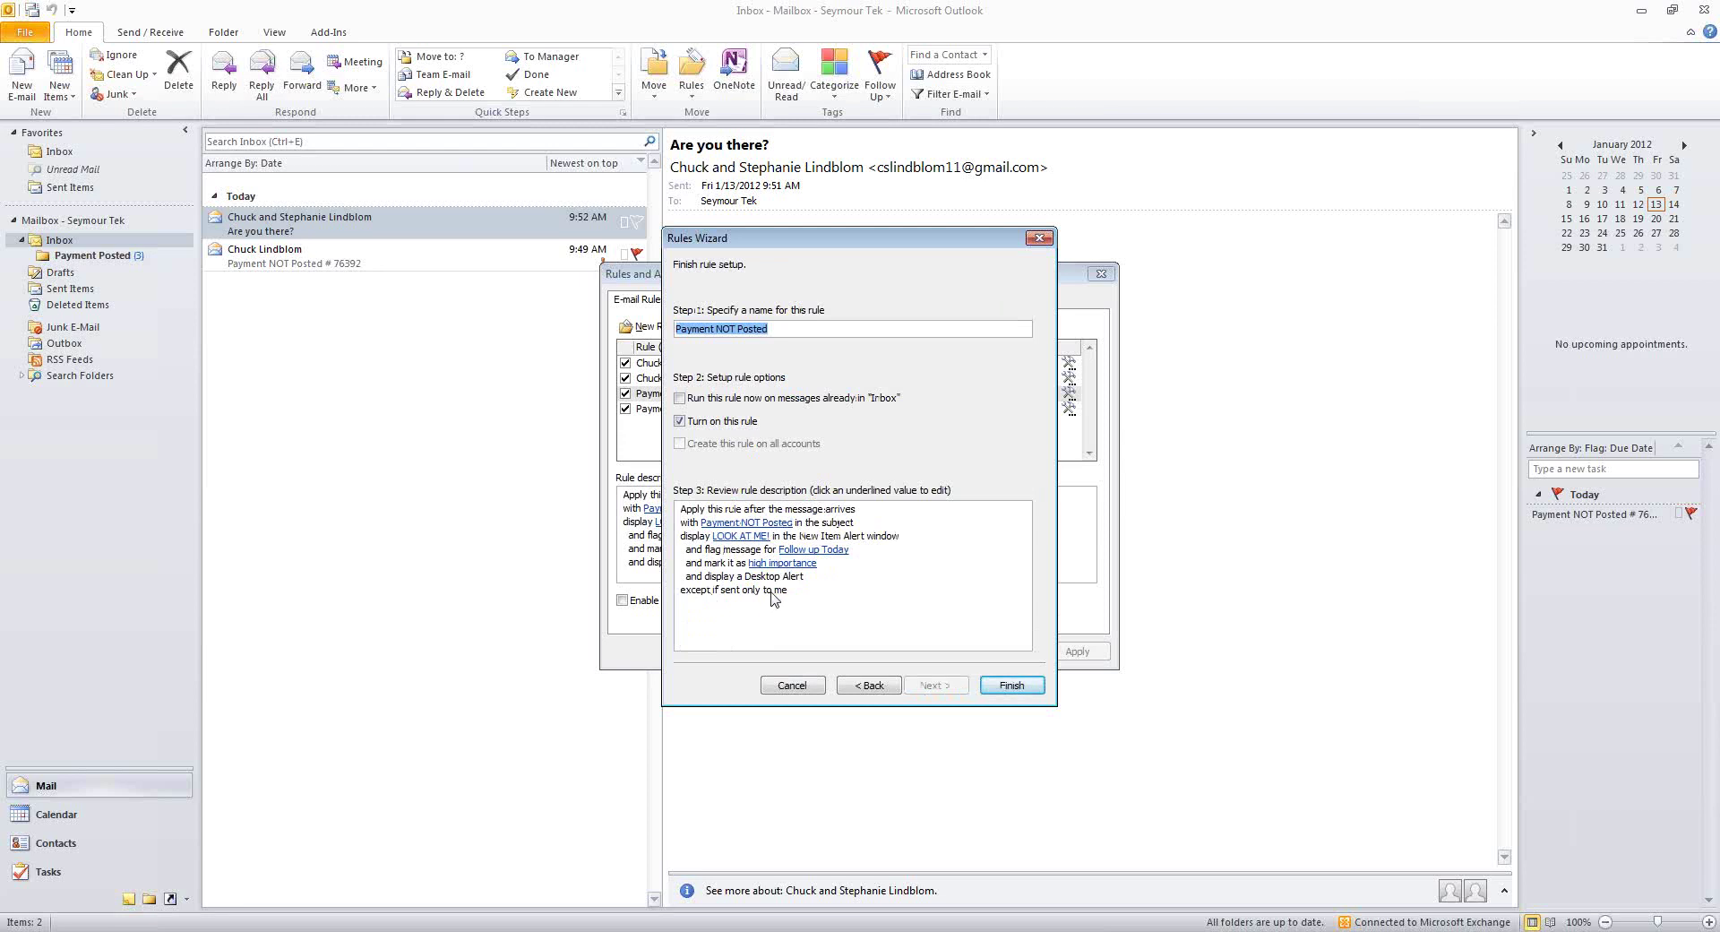
{"action": "left_click", "coordinate": [1012, 690]}
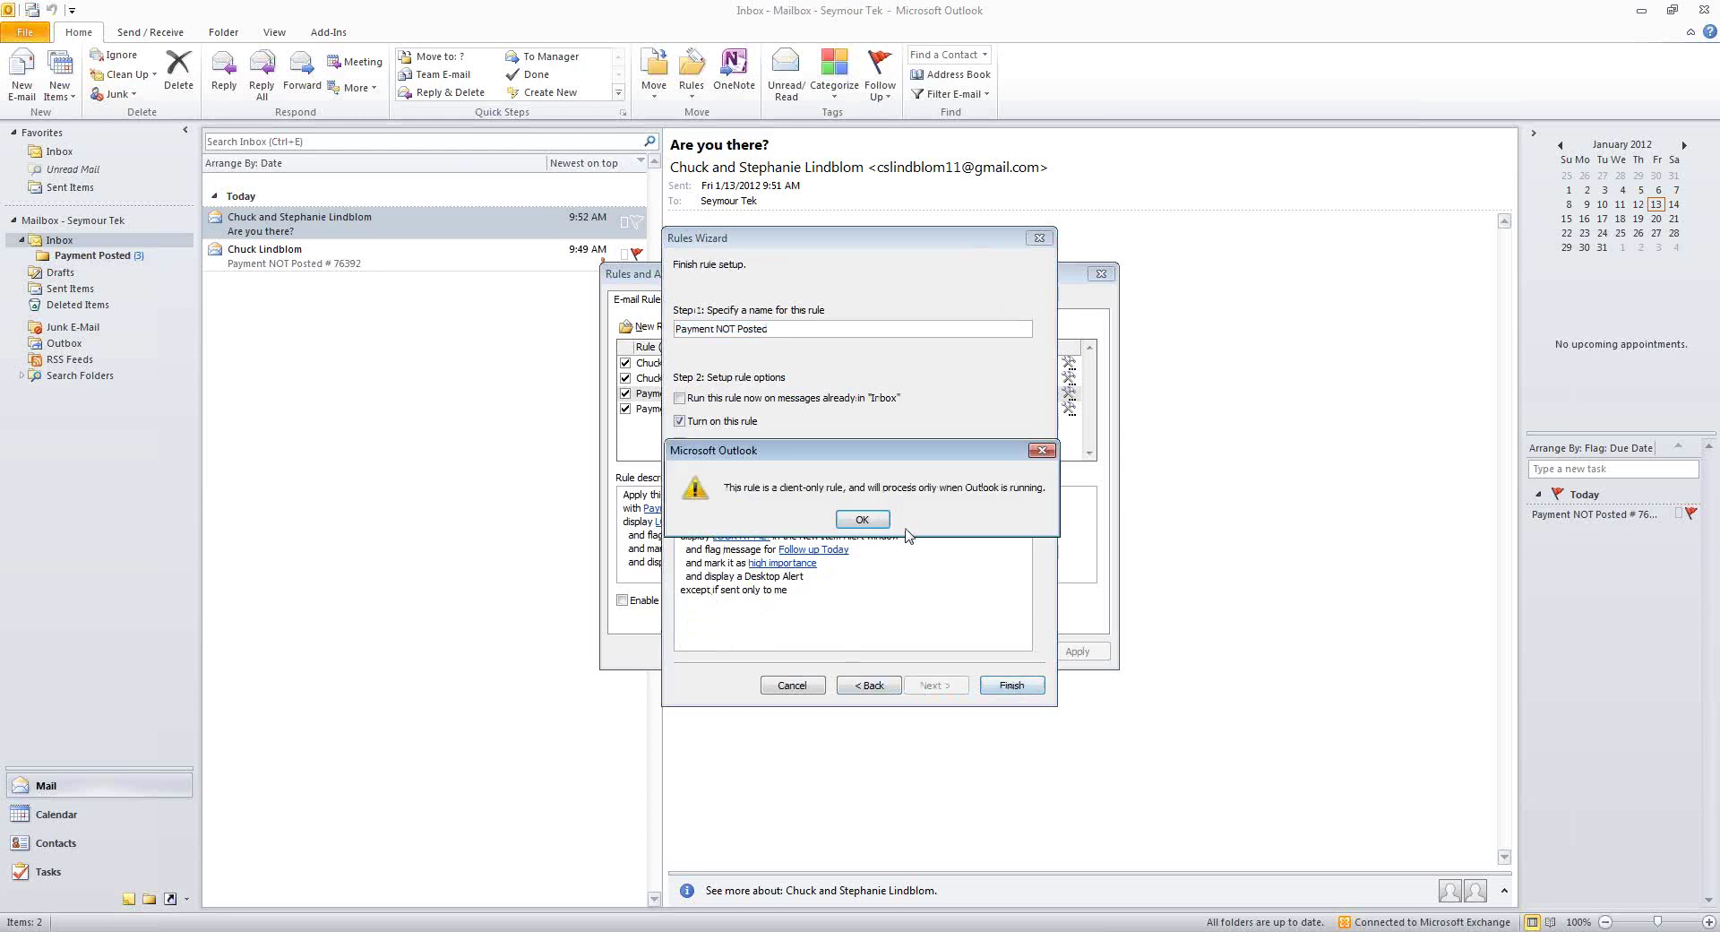
{"action": "left_click", "coordinate": [865, 522]}
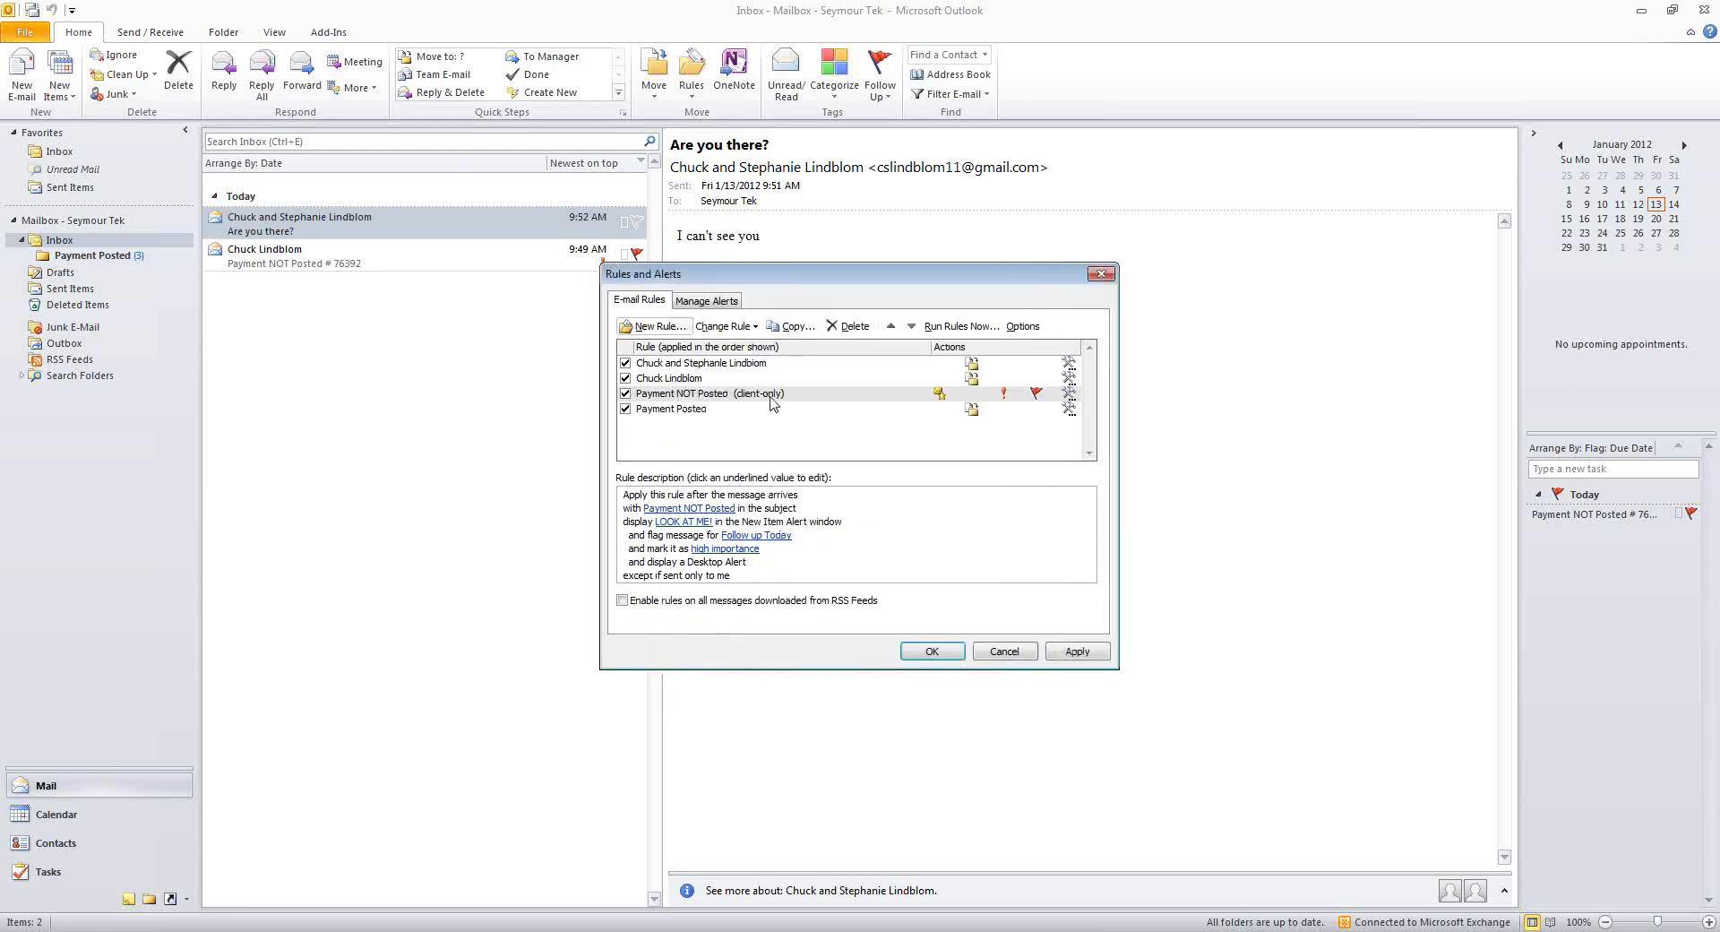
Run all the rules now on all messages in the Inbox, and save the rule changes.
{"action": "left_click", "coordinate": [960, 327]}
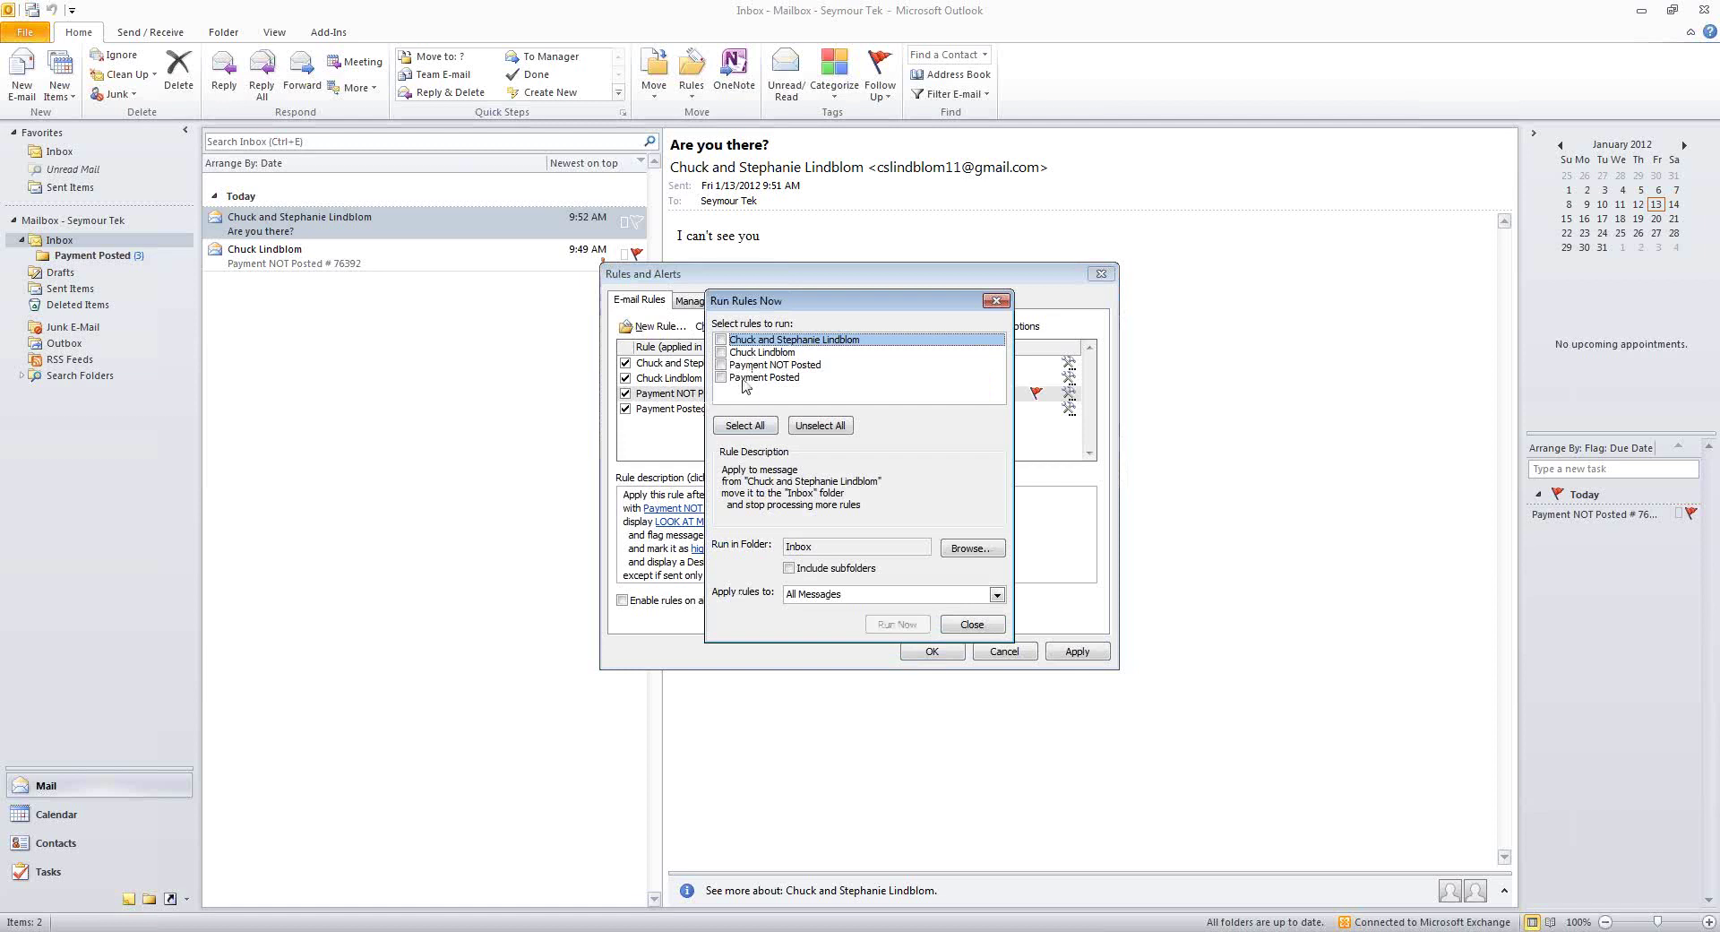
{"action": "left_click", "coordinate": [760, 426]}
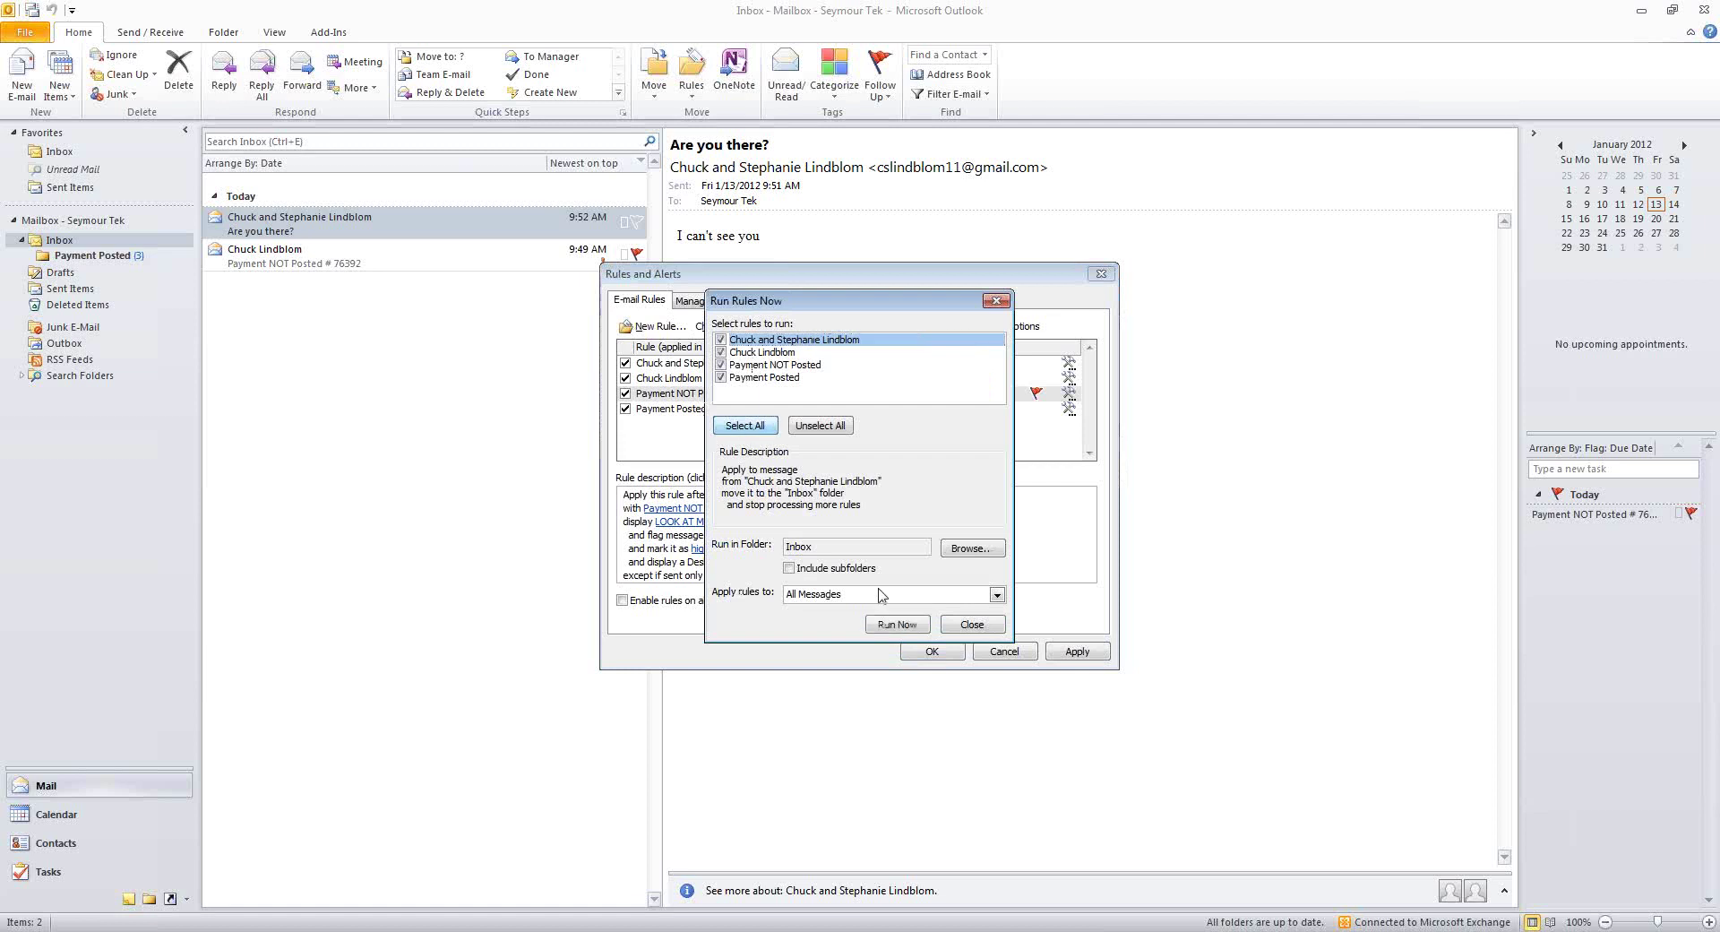
{"action": "left_click", "coordinate": [905, 628]}
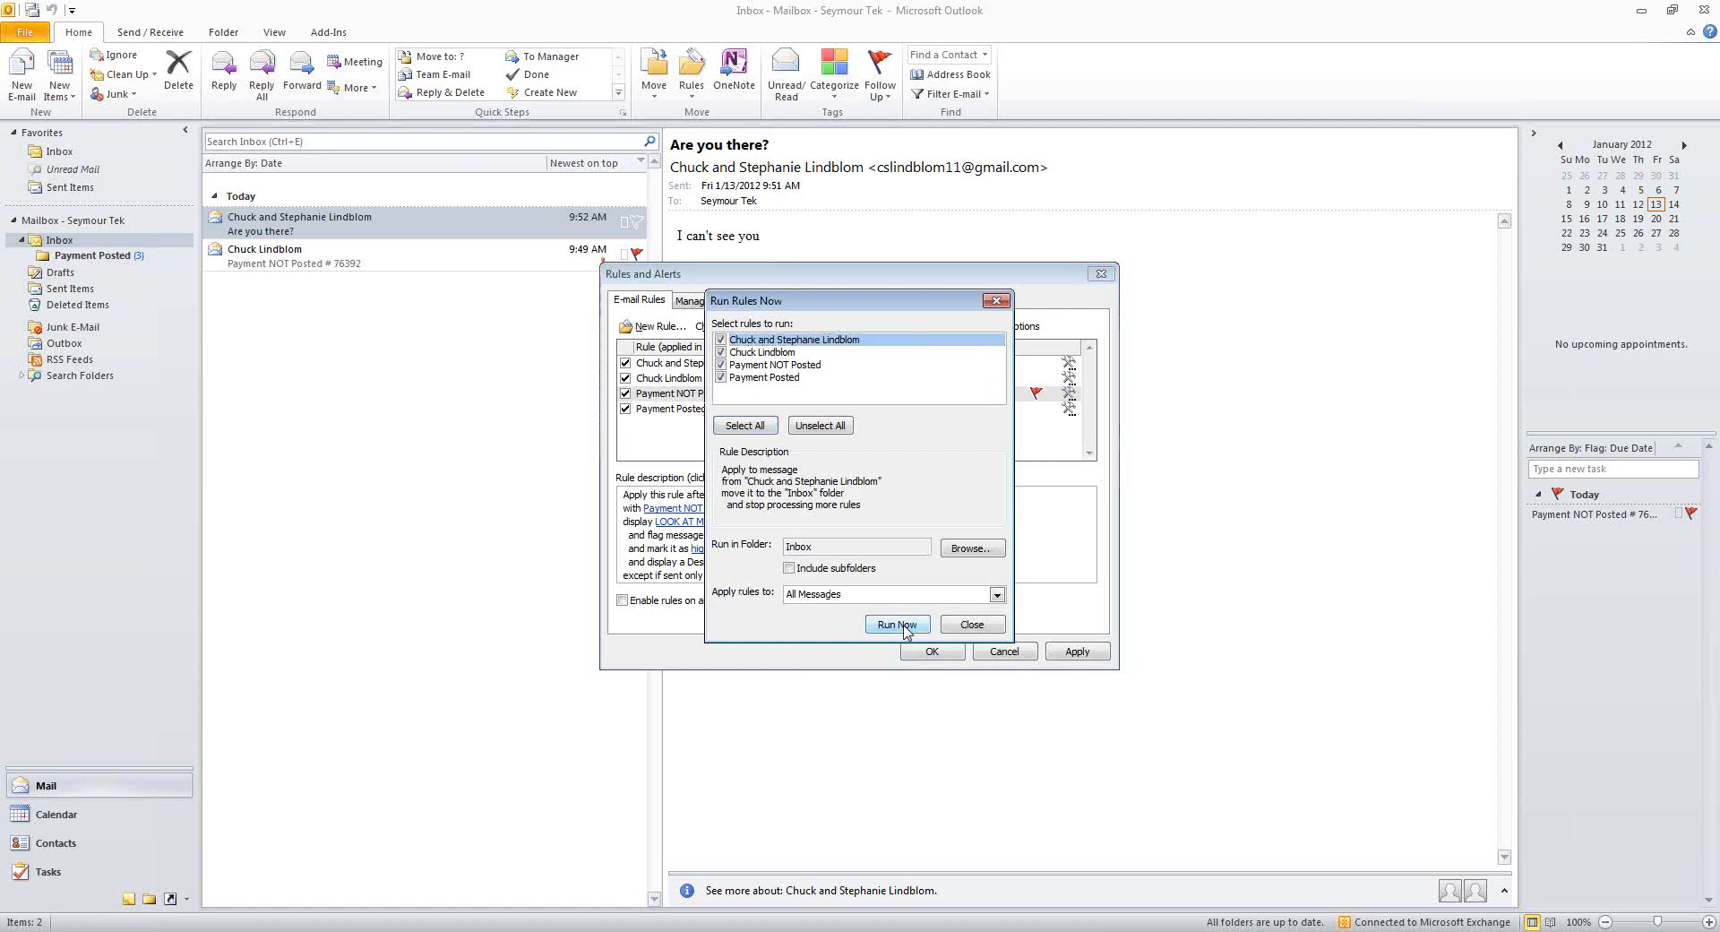
{"action": "left_click", "coordinate": [983, 630]}
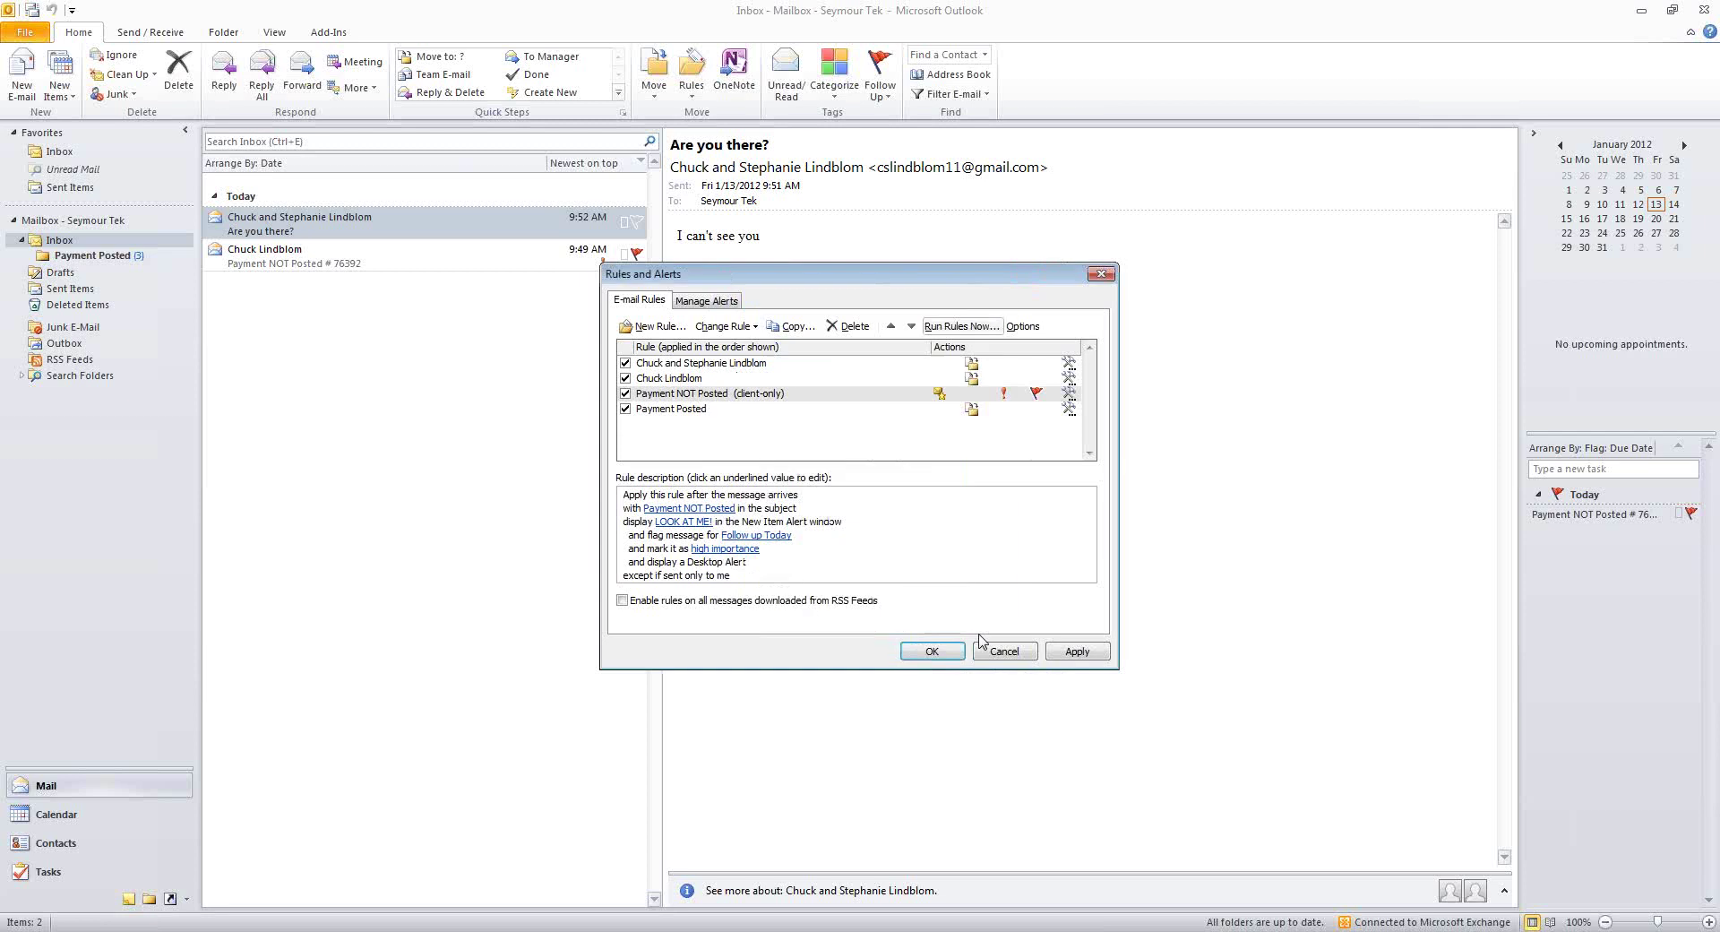
{"action": "left_click", "coordinate": [932, 651]}
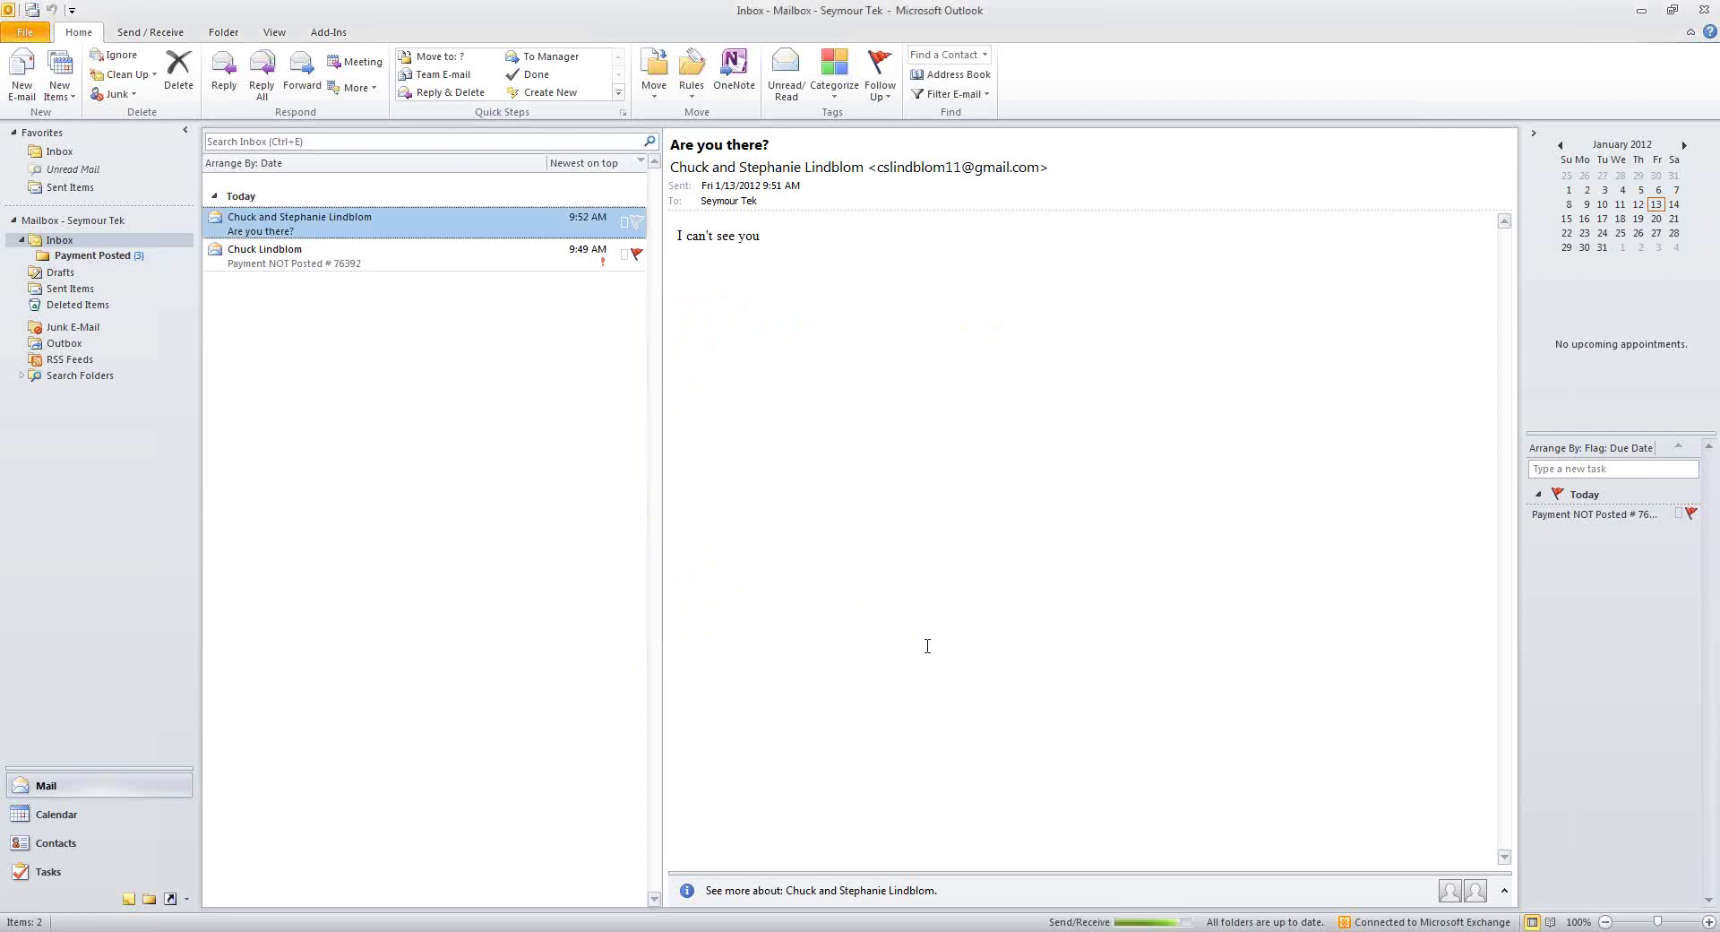
Toggle the "Payment NOT Posted" message's follow-up flag to complete and back, and view its flag options.
{"action": "left_click", "coordinate": [551, 268]}
{"action": "right_click", "coordinate": [602, 265]}
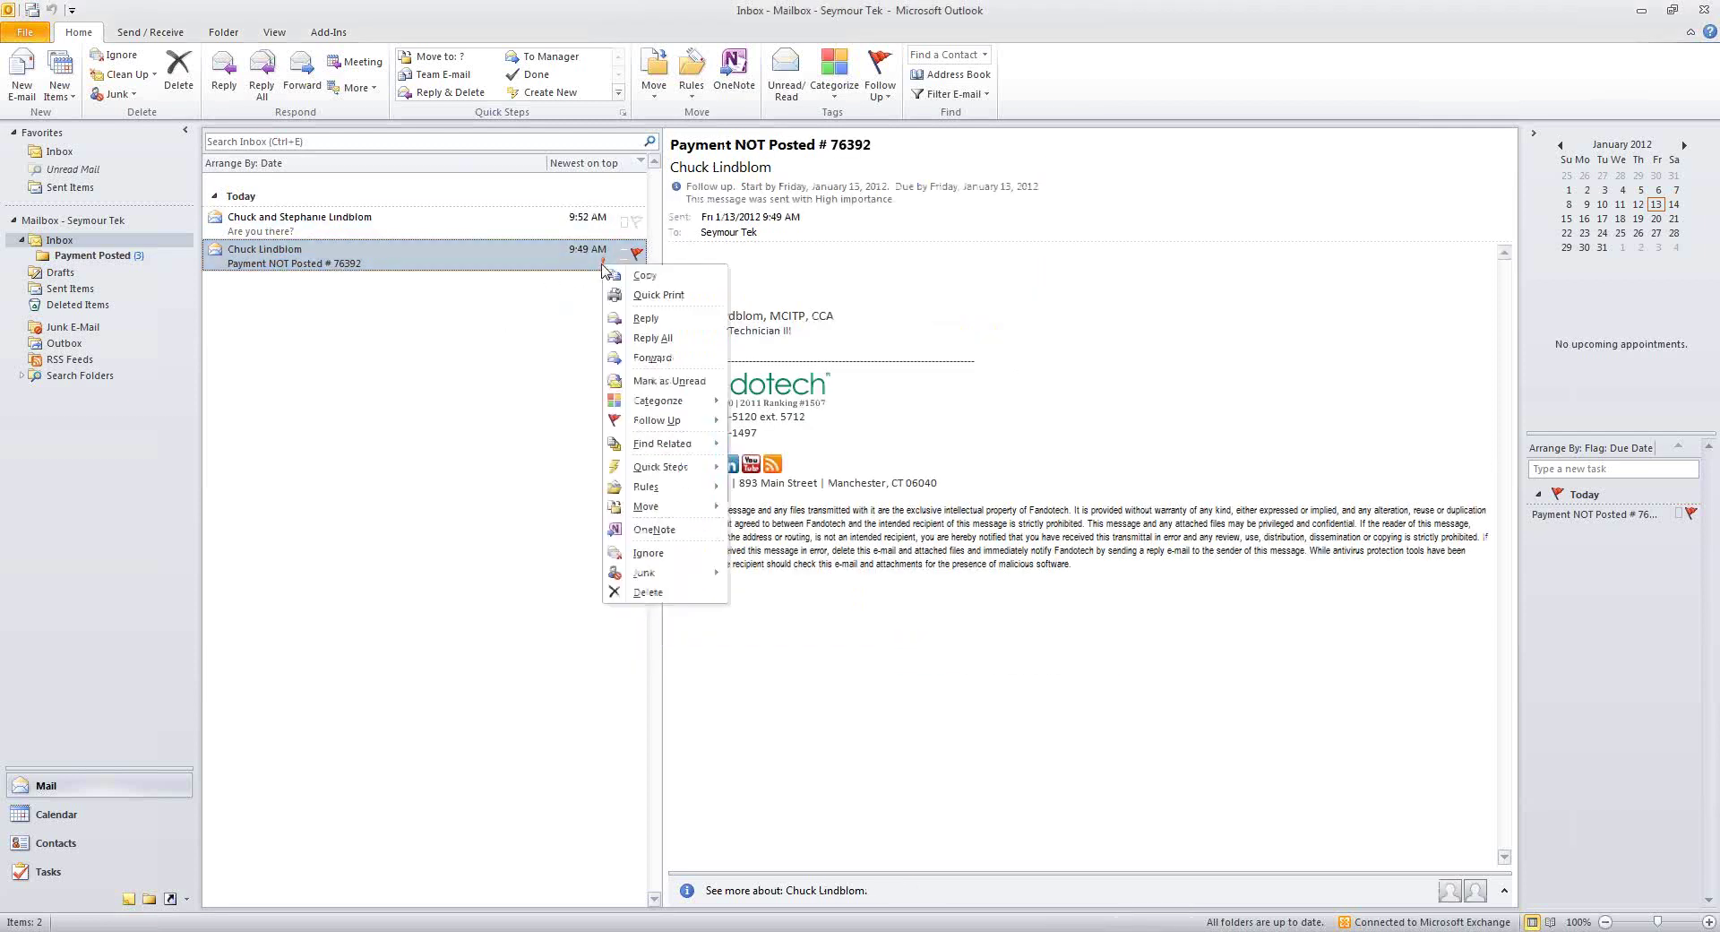
{"action": "left_click", "coordinate": [638, 255]}
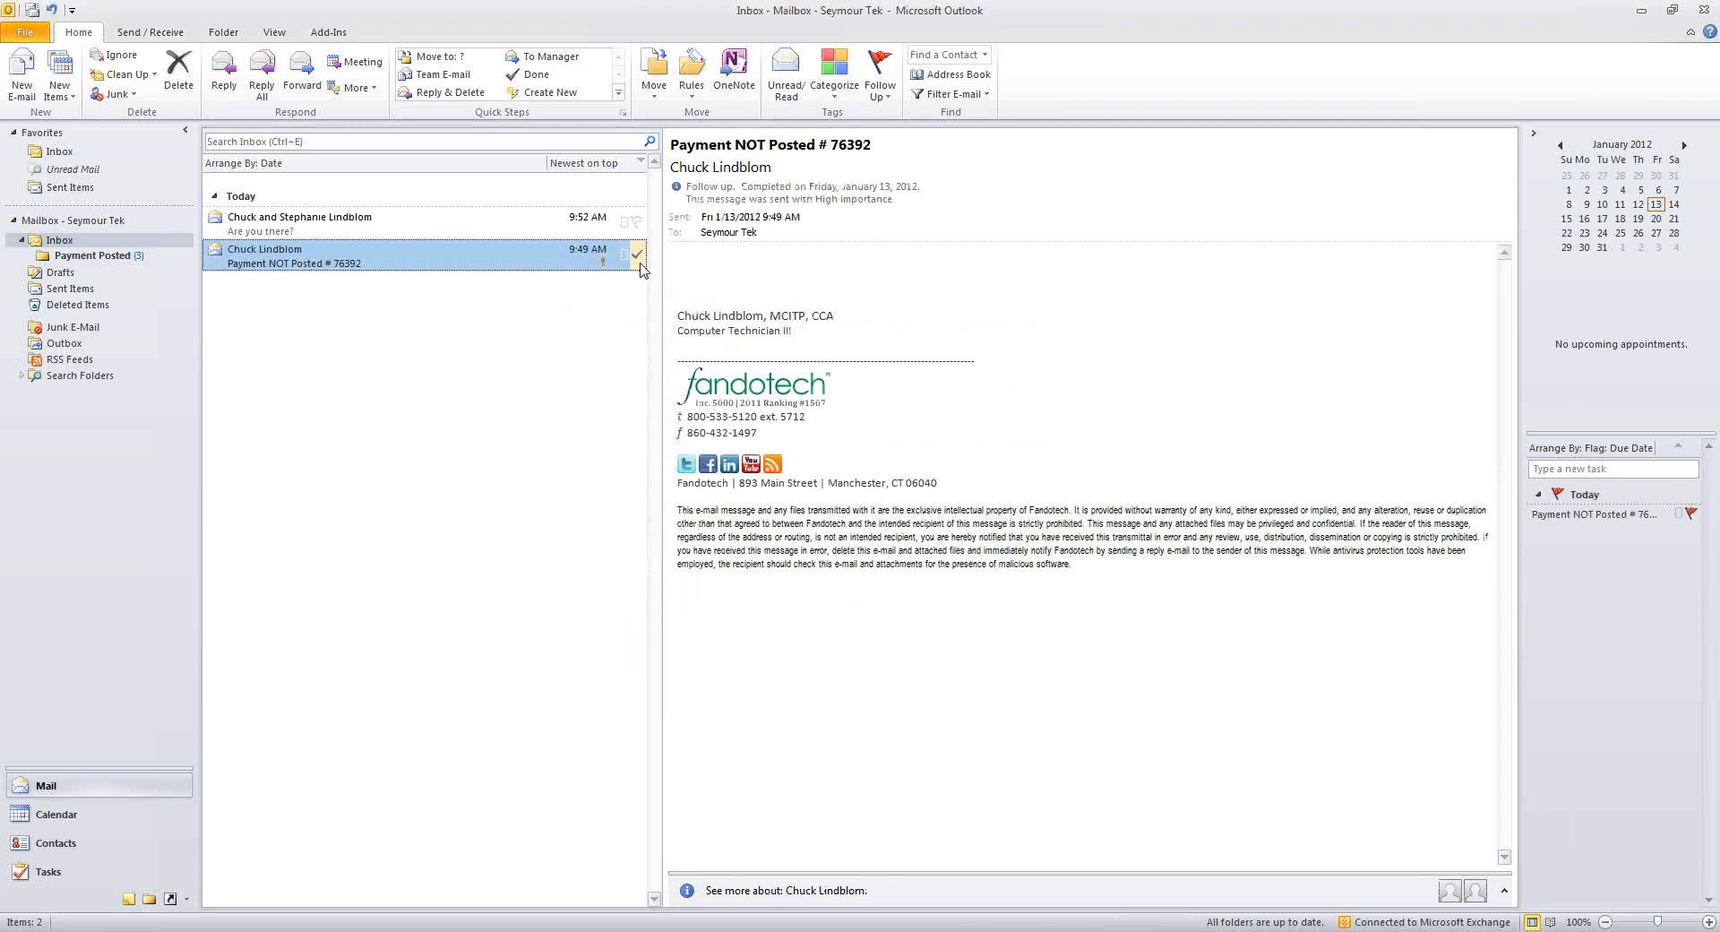
{"action": "left_click", "coordinate": [639, 259]}
{"action": "right_click", "coordinate": [640, 265]}
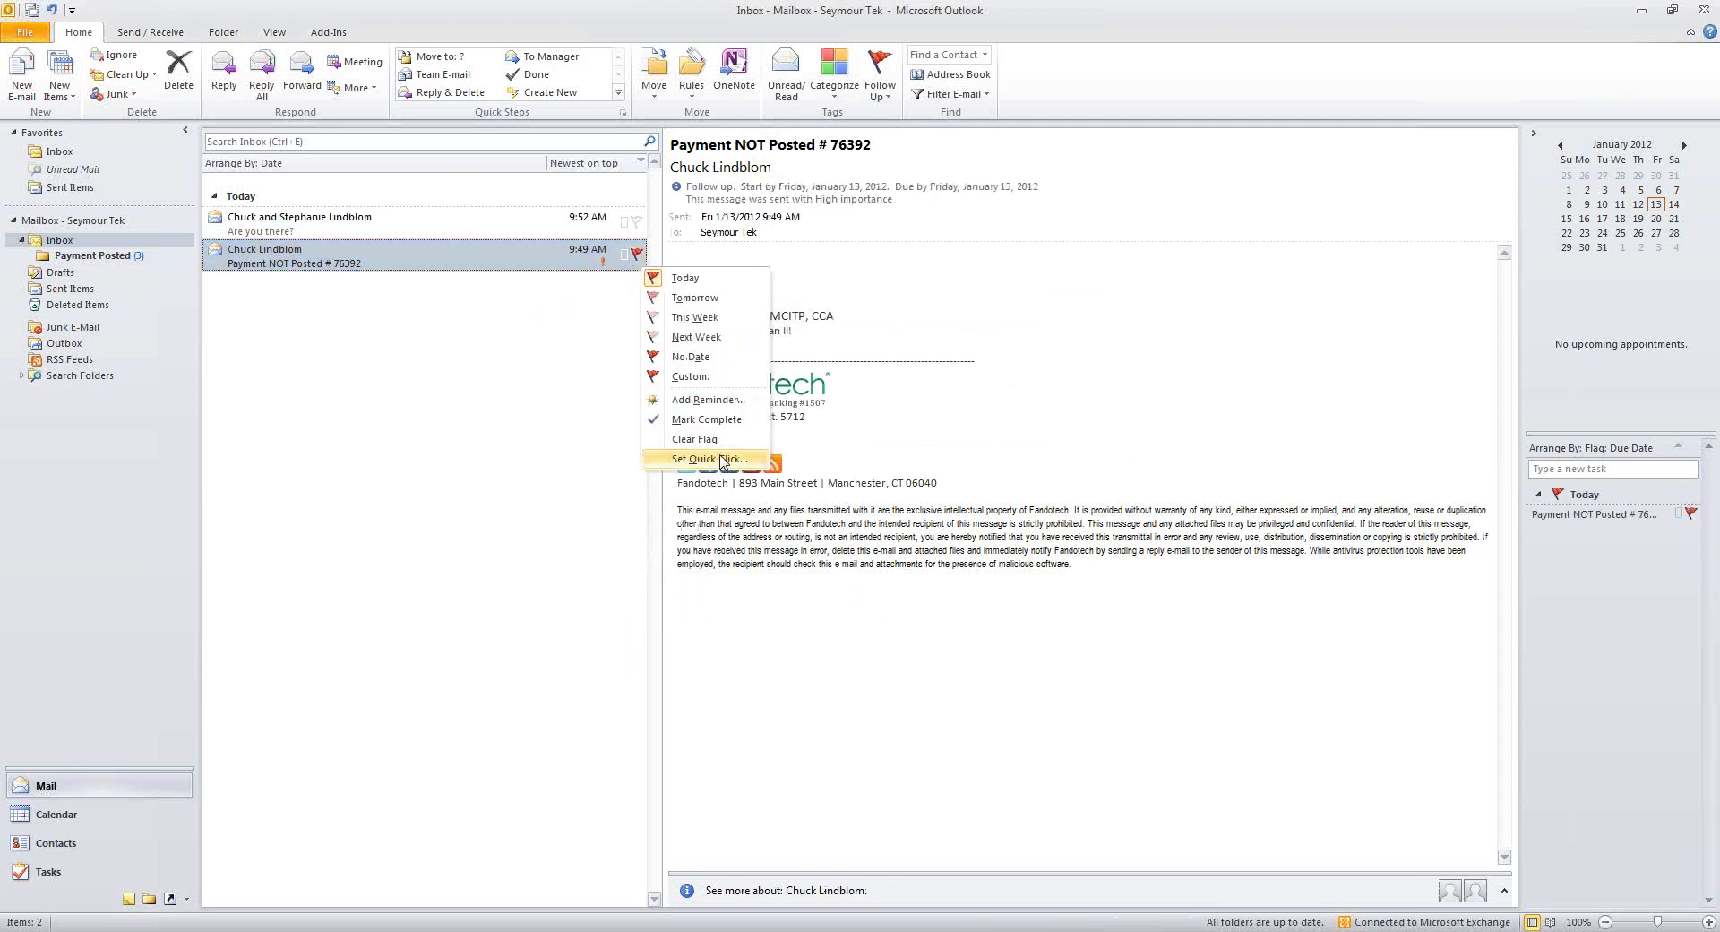
{"action": "left_click", "coordinate": [585, 430]}
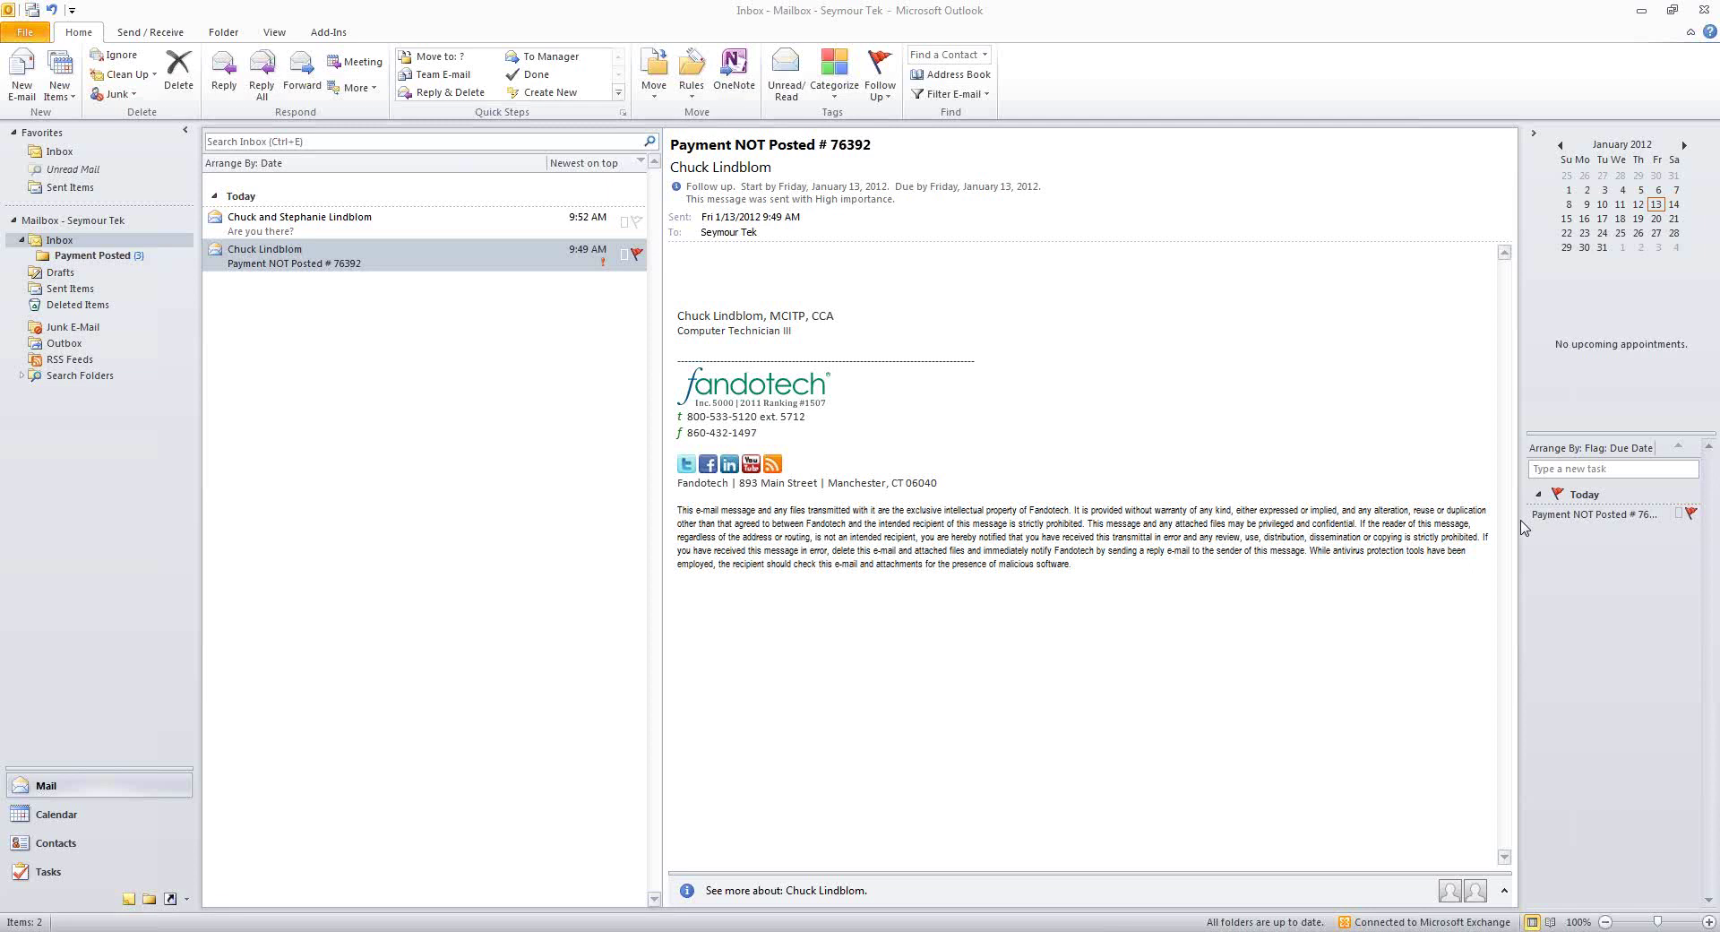
Open the move-to-Inbox rule for the "Are you there?" message's sender for editing and advance to its exceptions.
{"action": "left_click", "coordinate": [301, 229]}
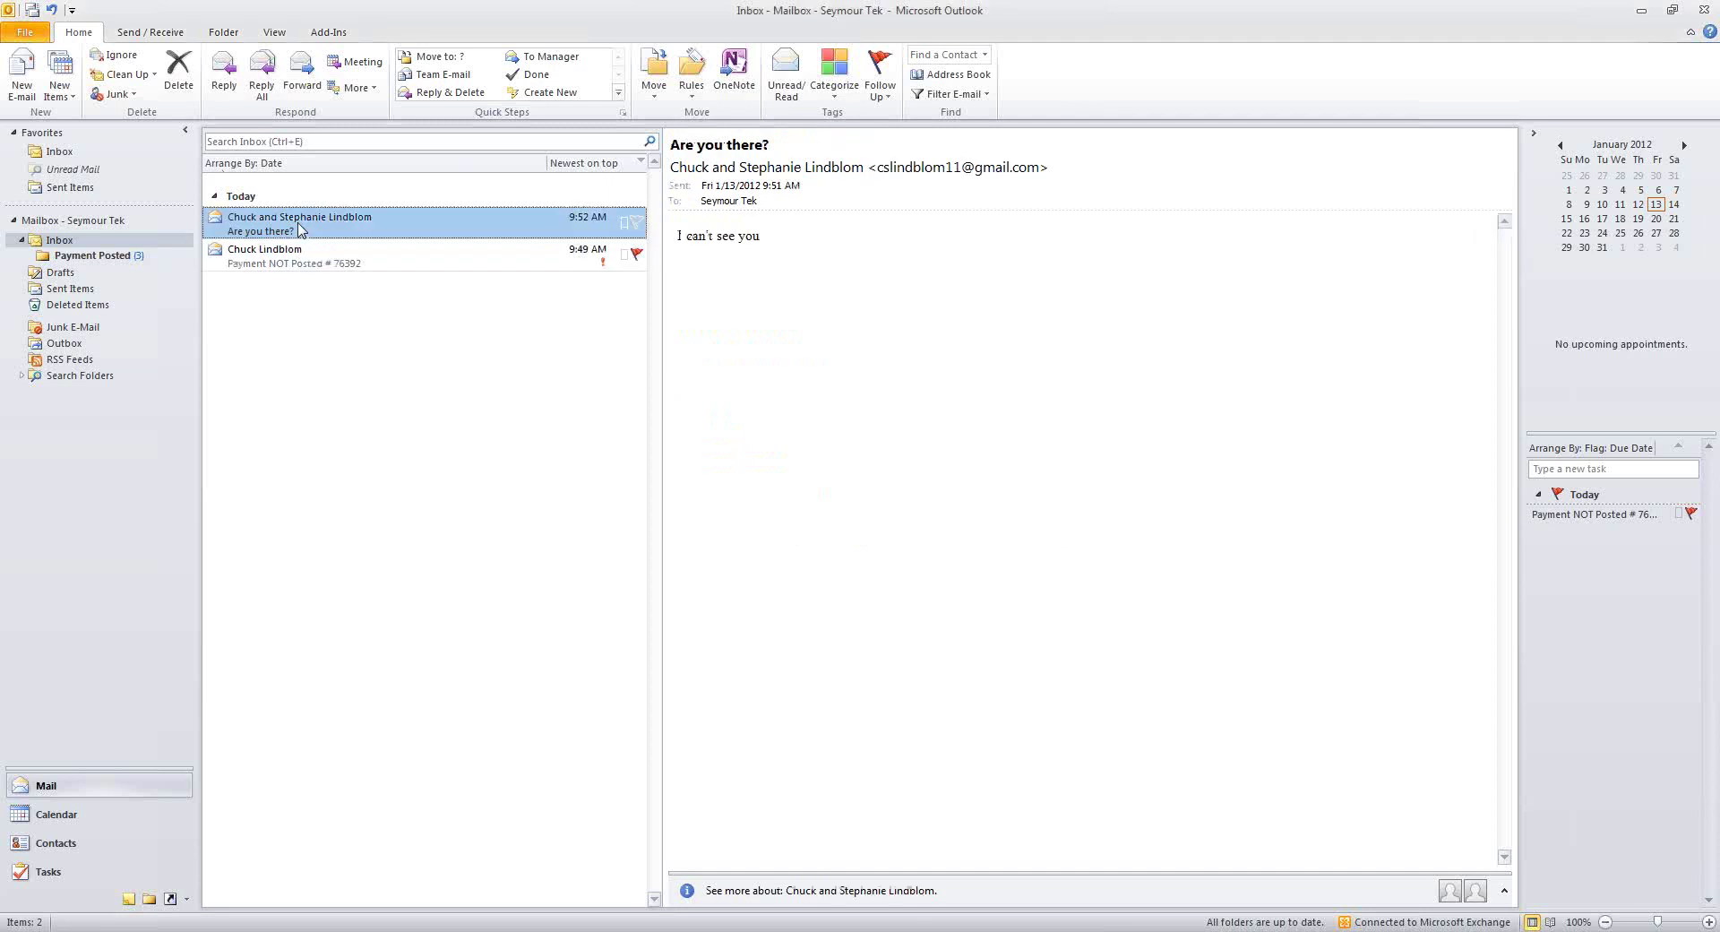
{"action": "left_click", "coordinate": [690, 76]}
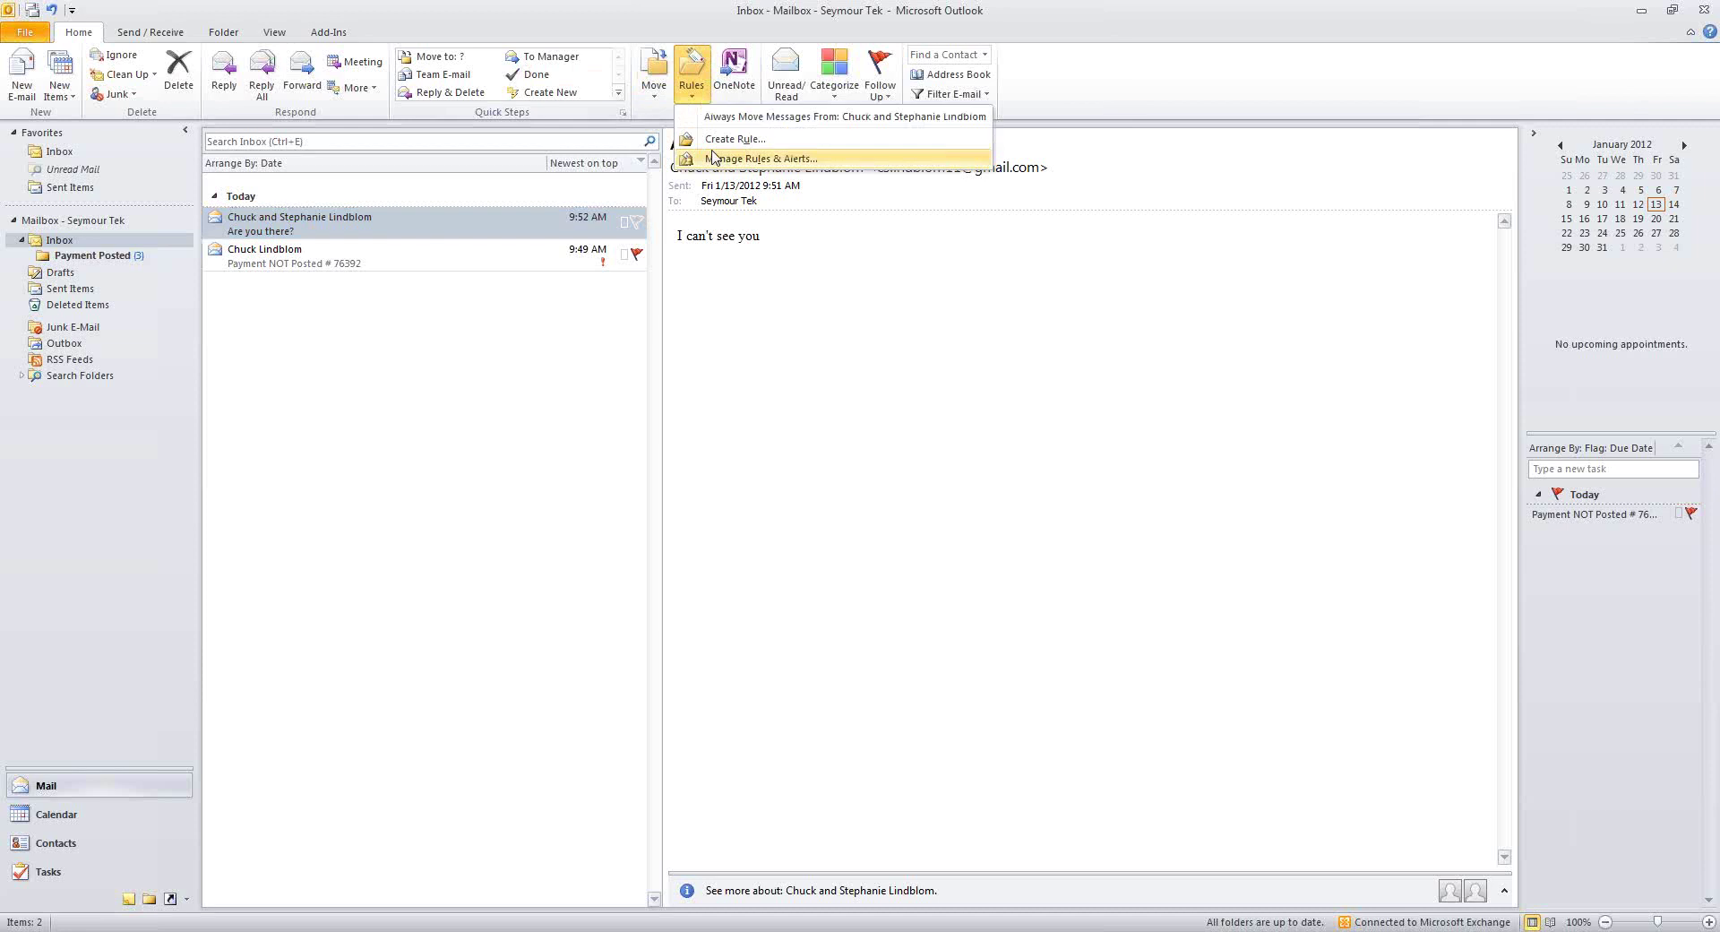
{"action": "left_click", "coordinate": [717, 160]}
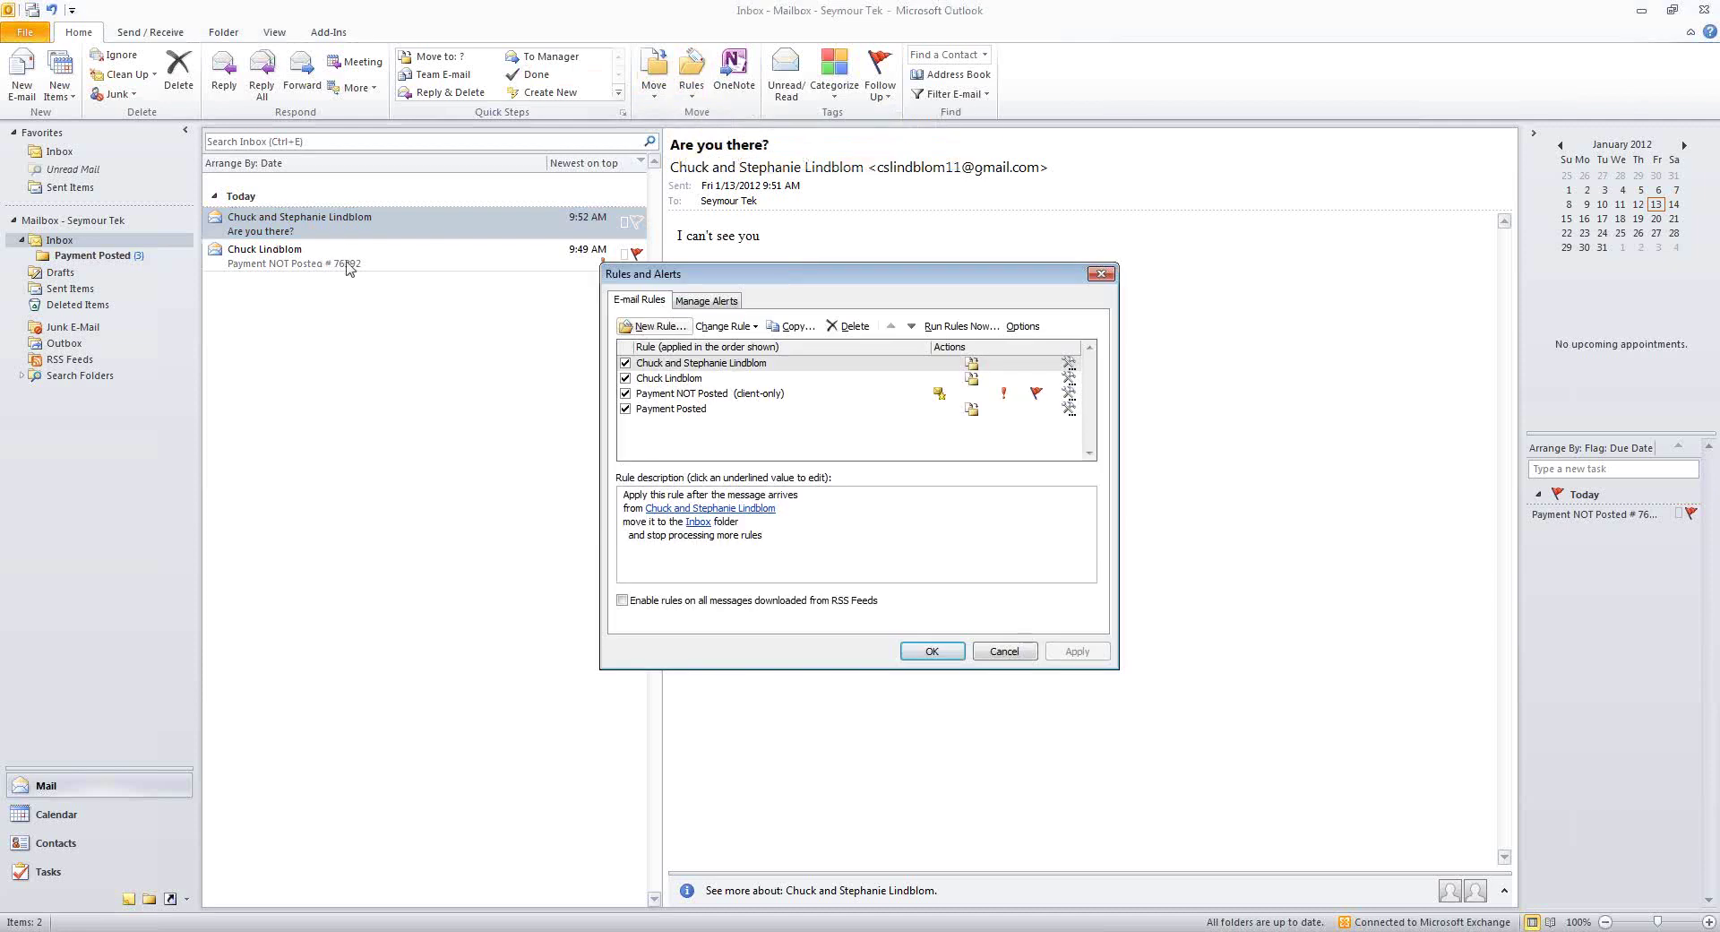
{"action": "left_click", "coordinate": [713, 364]}
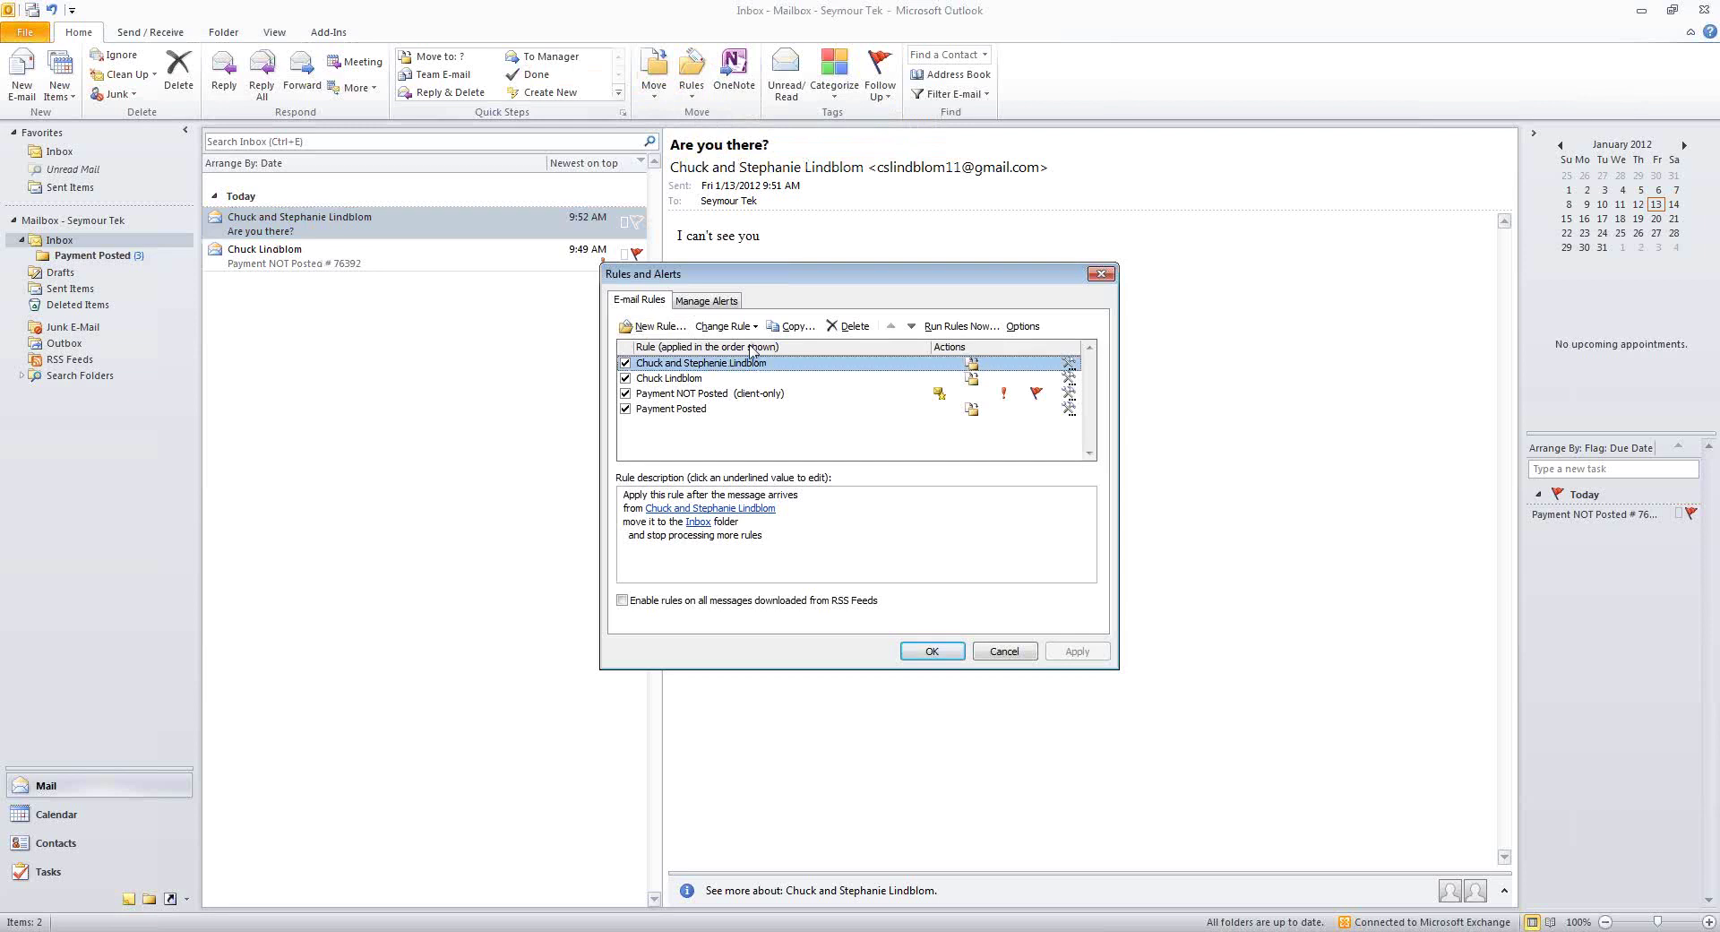
{"action": "left_click", "coordinate": [747, 327]}
{"action": "left_click", "coordinate": [747, 345]}
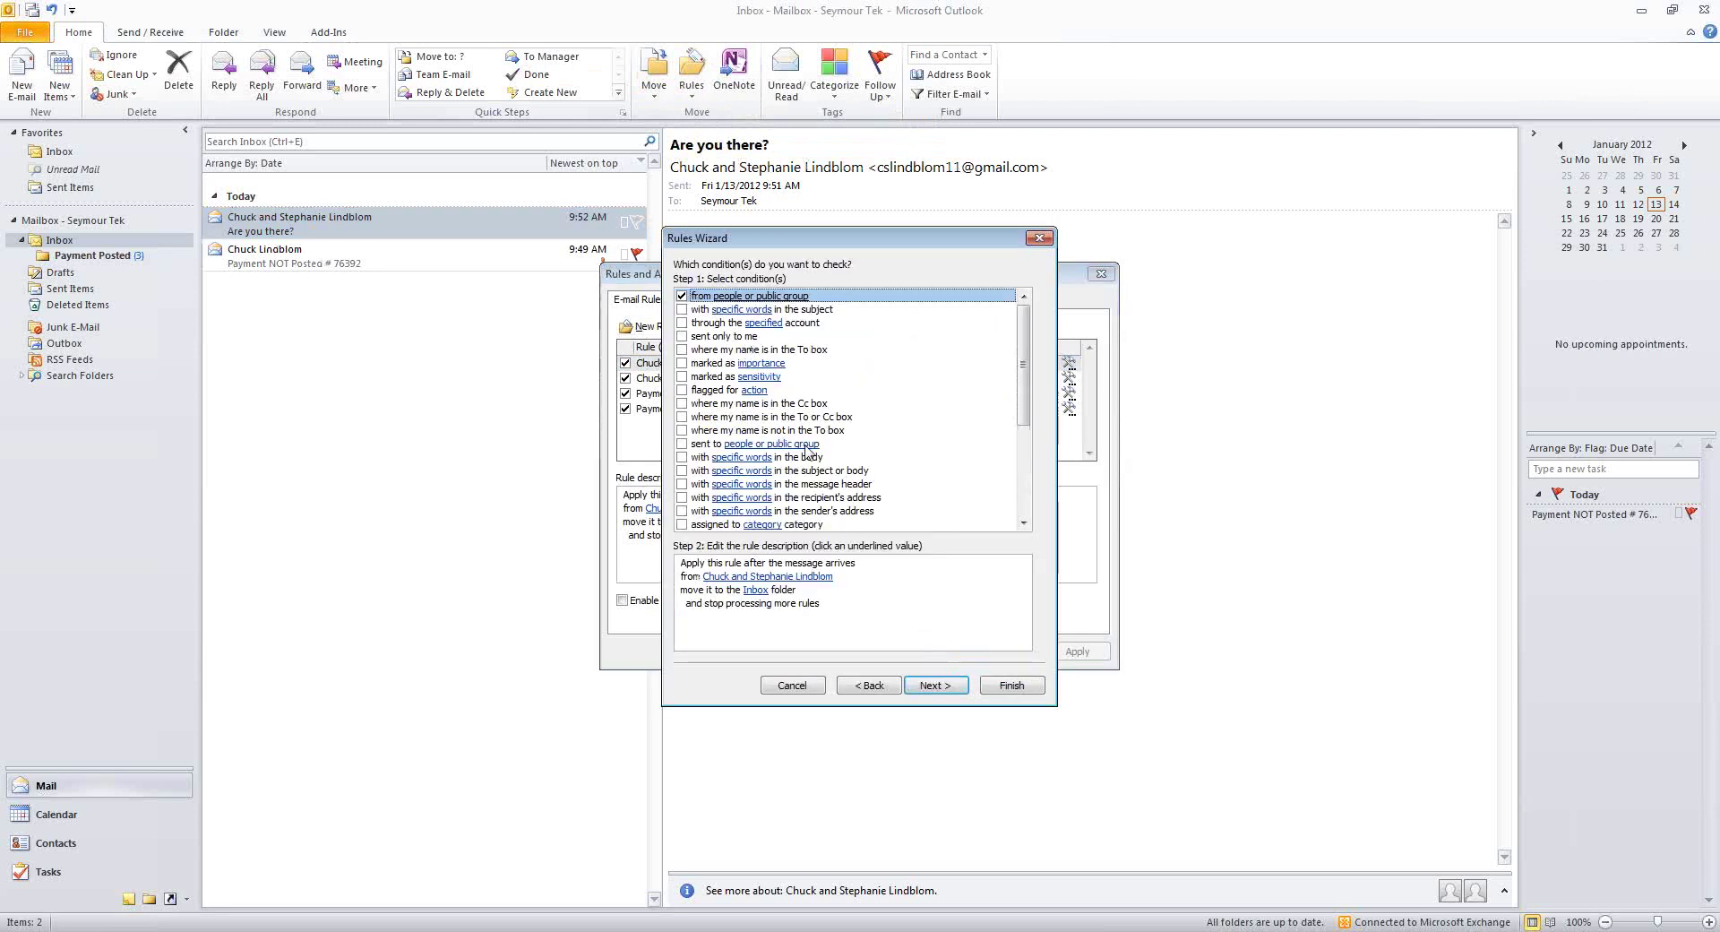
{"action": "left_click", "coordinate": [956, 687]}
{"action": "left_click", "coordinate": [959, 686]}
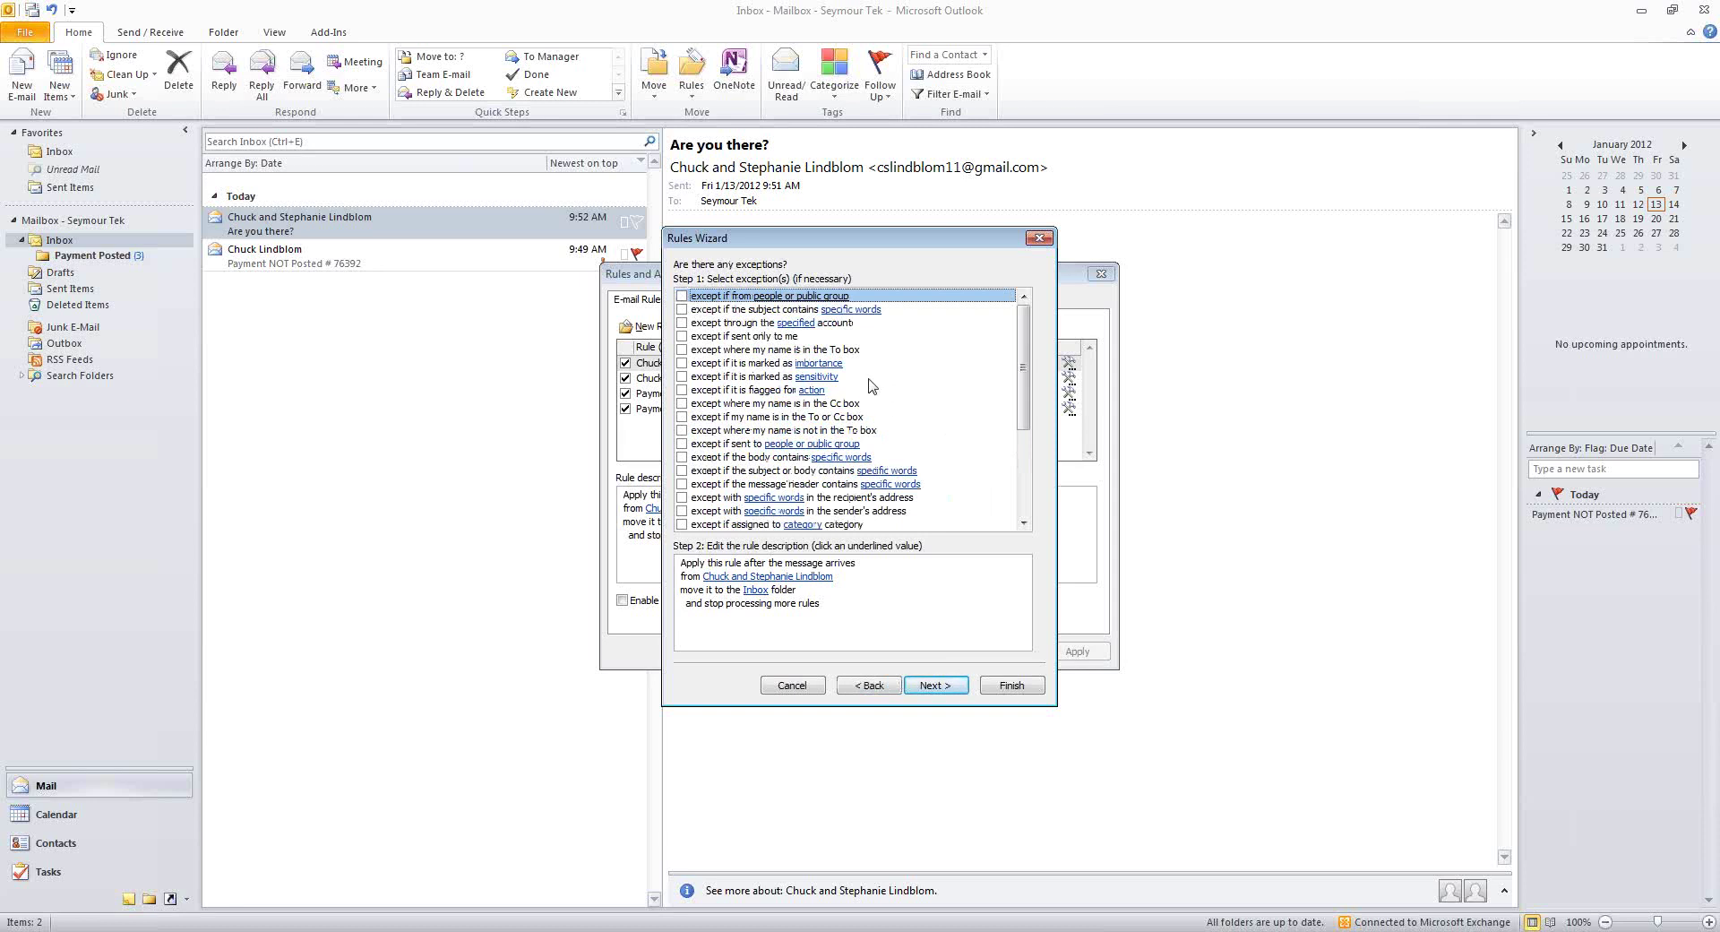
Add the exception "except if the subject contains specific words" with the words "money" and "dog".
{"action": "left_click", "coordinate": [683, 310]}
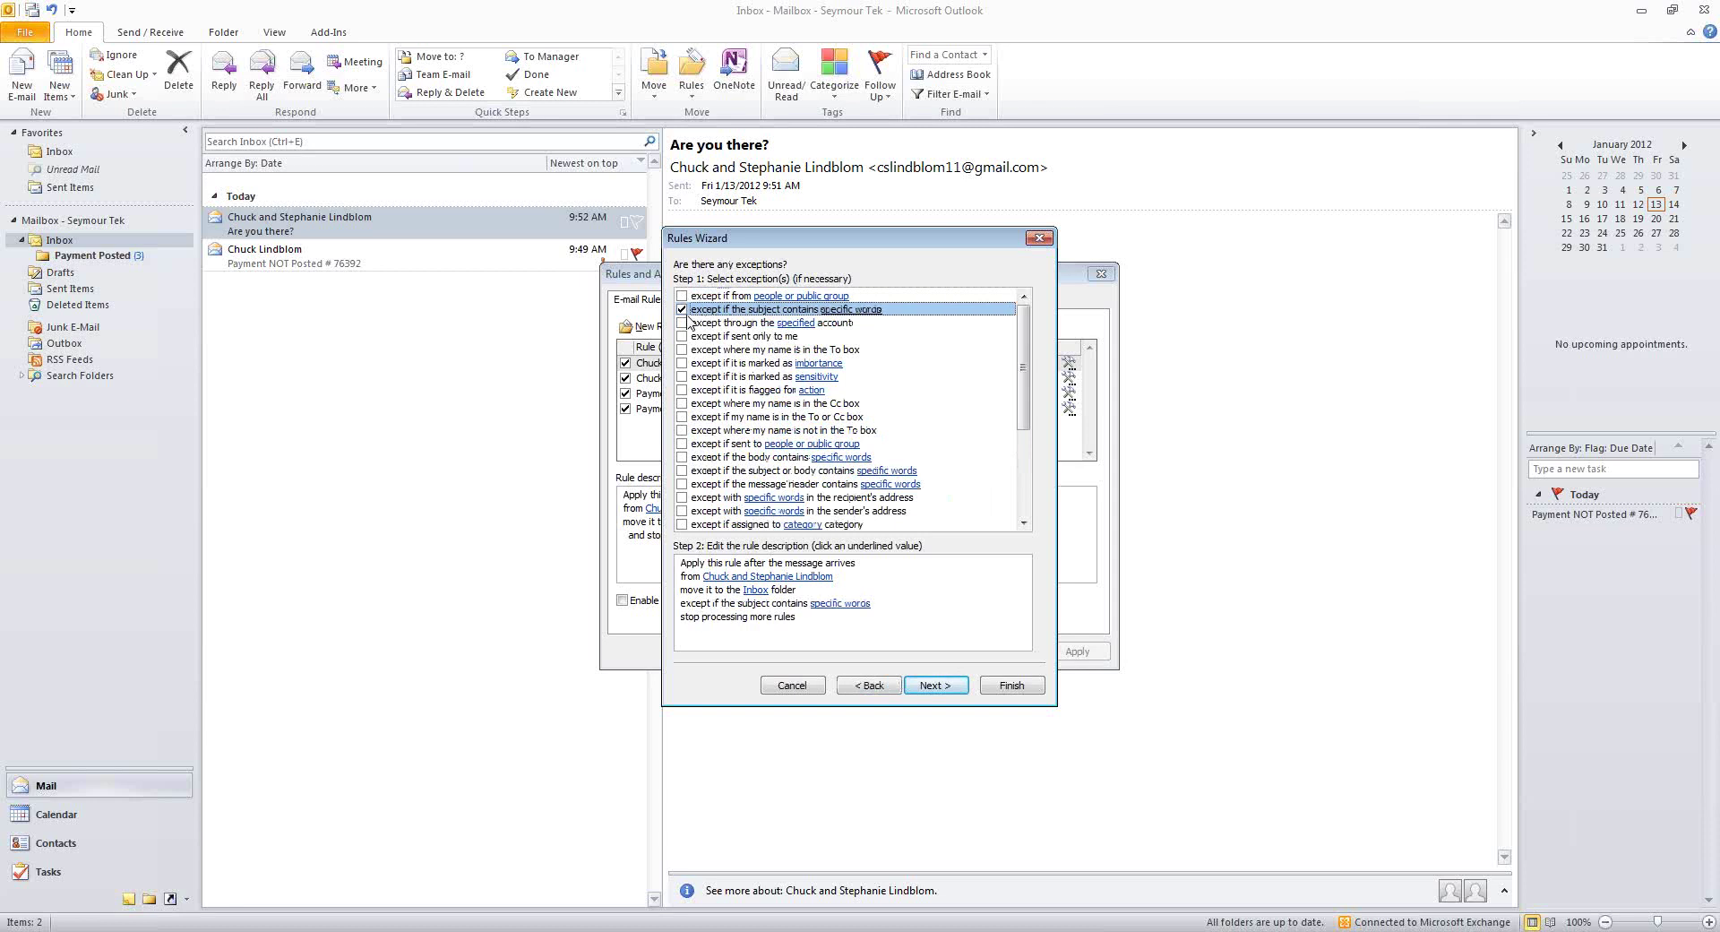
{"action": "left_click", "coordinate": [842, 603]}
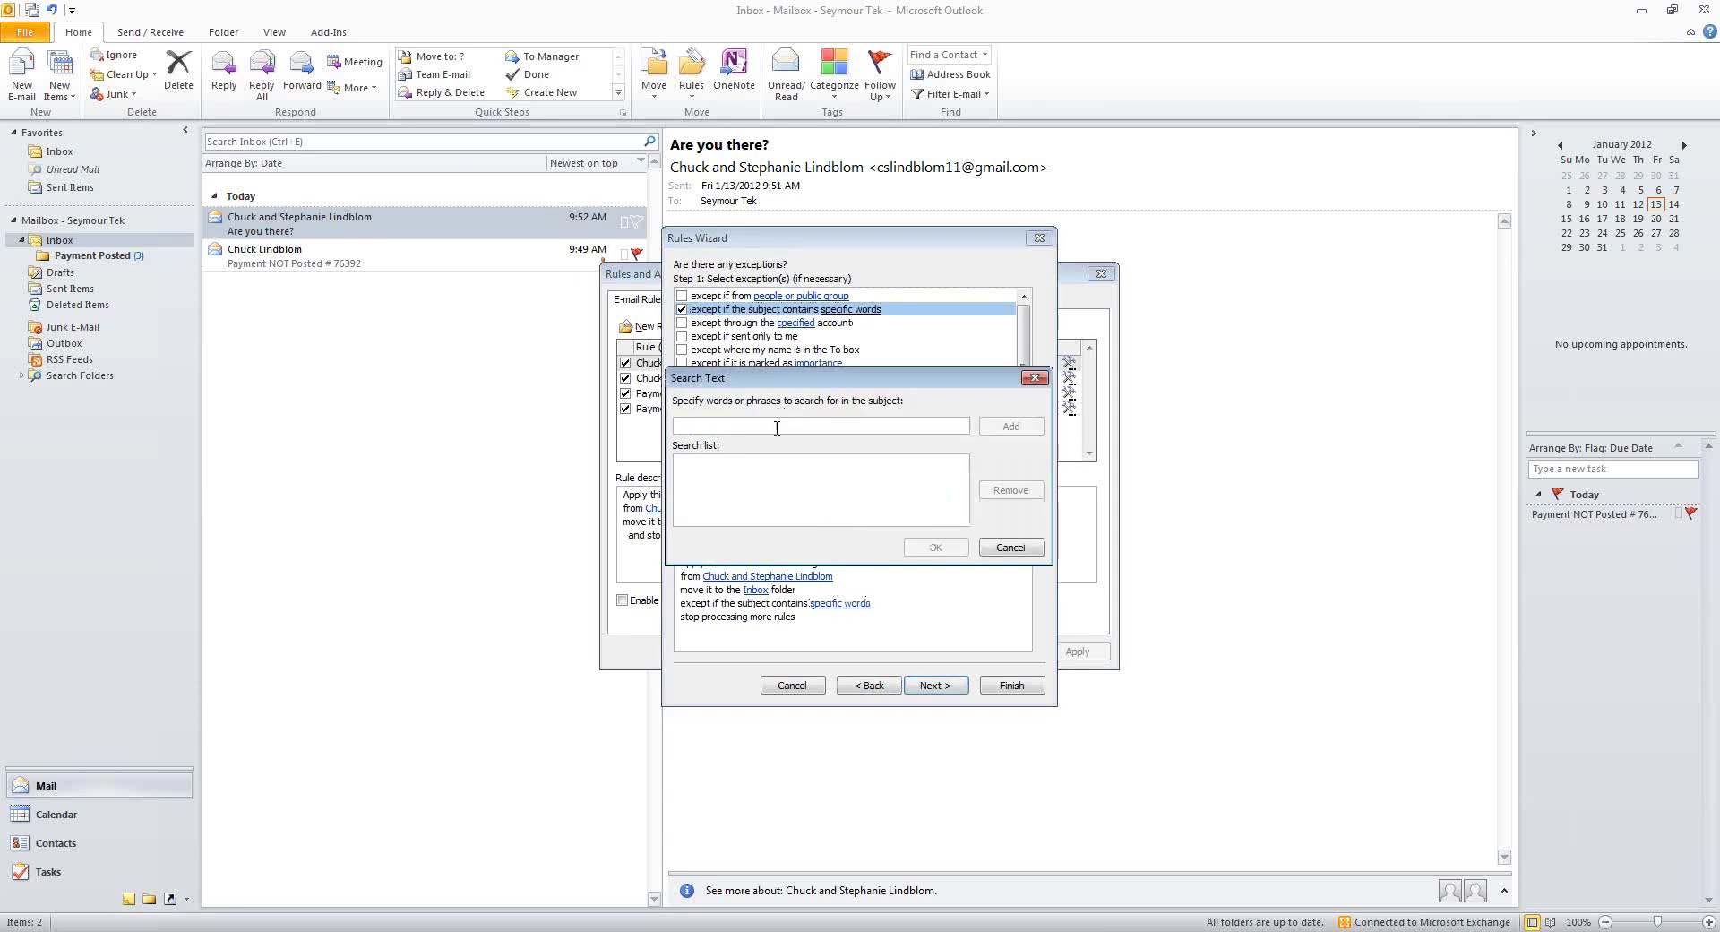
{"action": "type", "text": "money"}
{"action": "left_click", "coordinate": [1010, 427]}
{"action": "type", "text": "dog"}
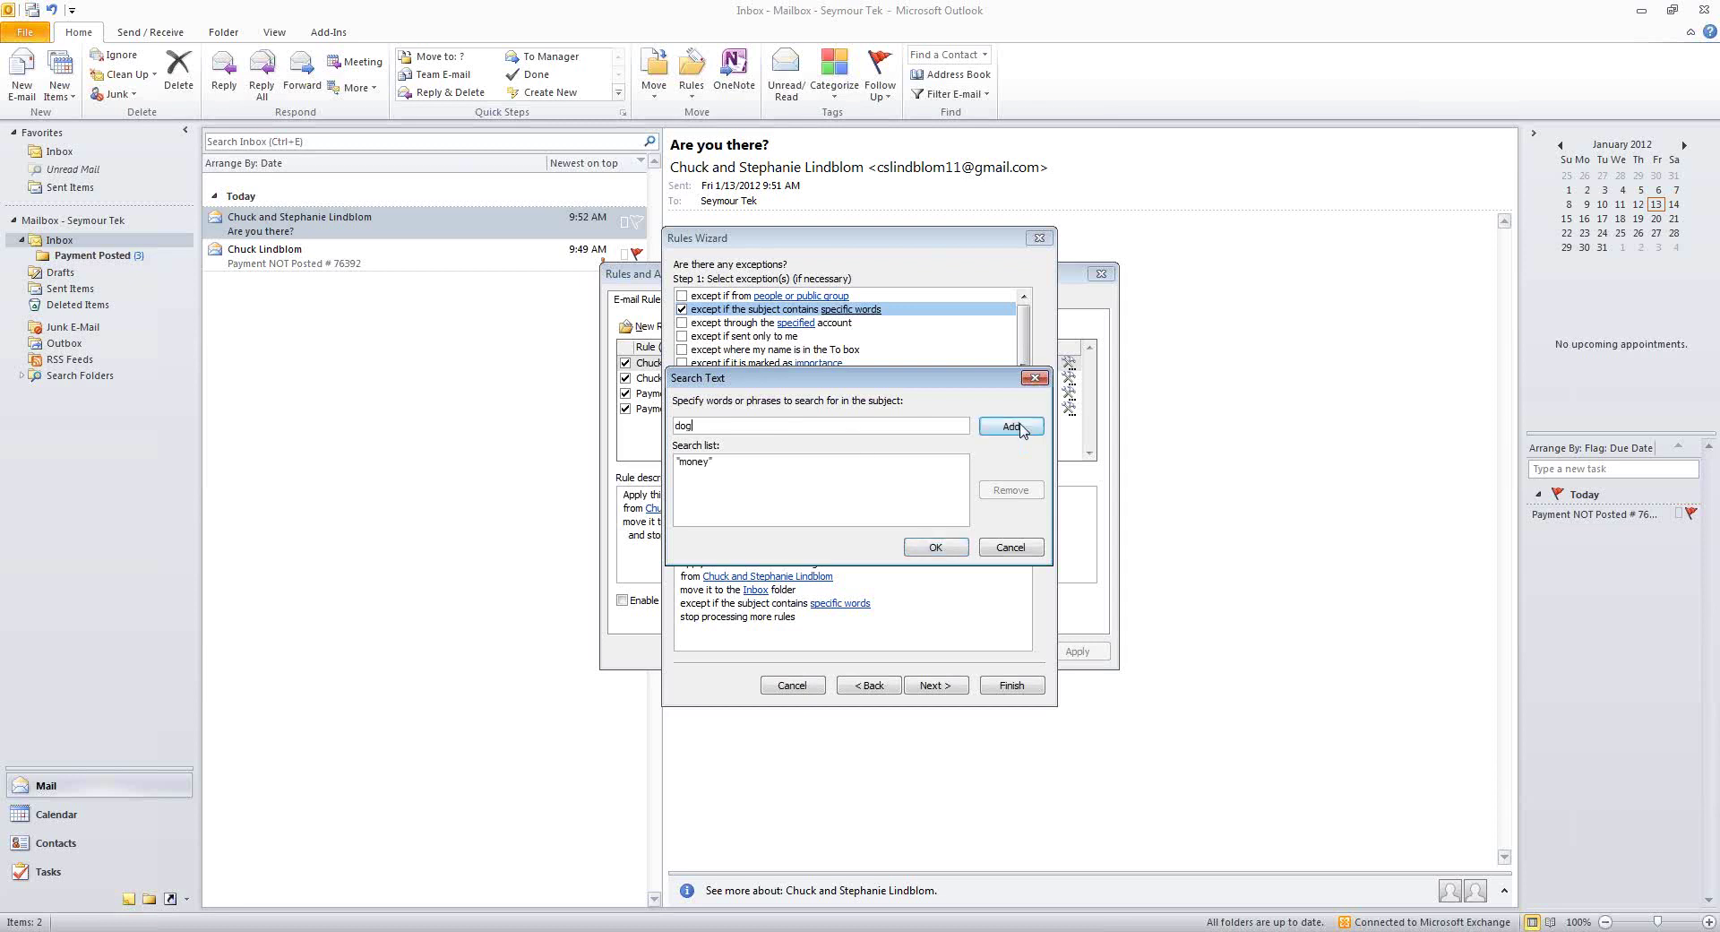
{"action": "left_click", "coordinate": [1010, 427]}
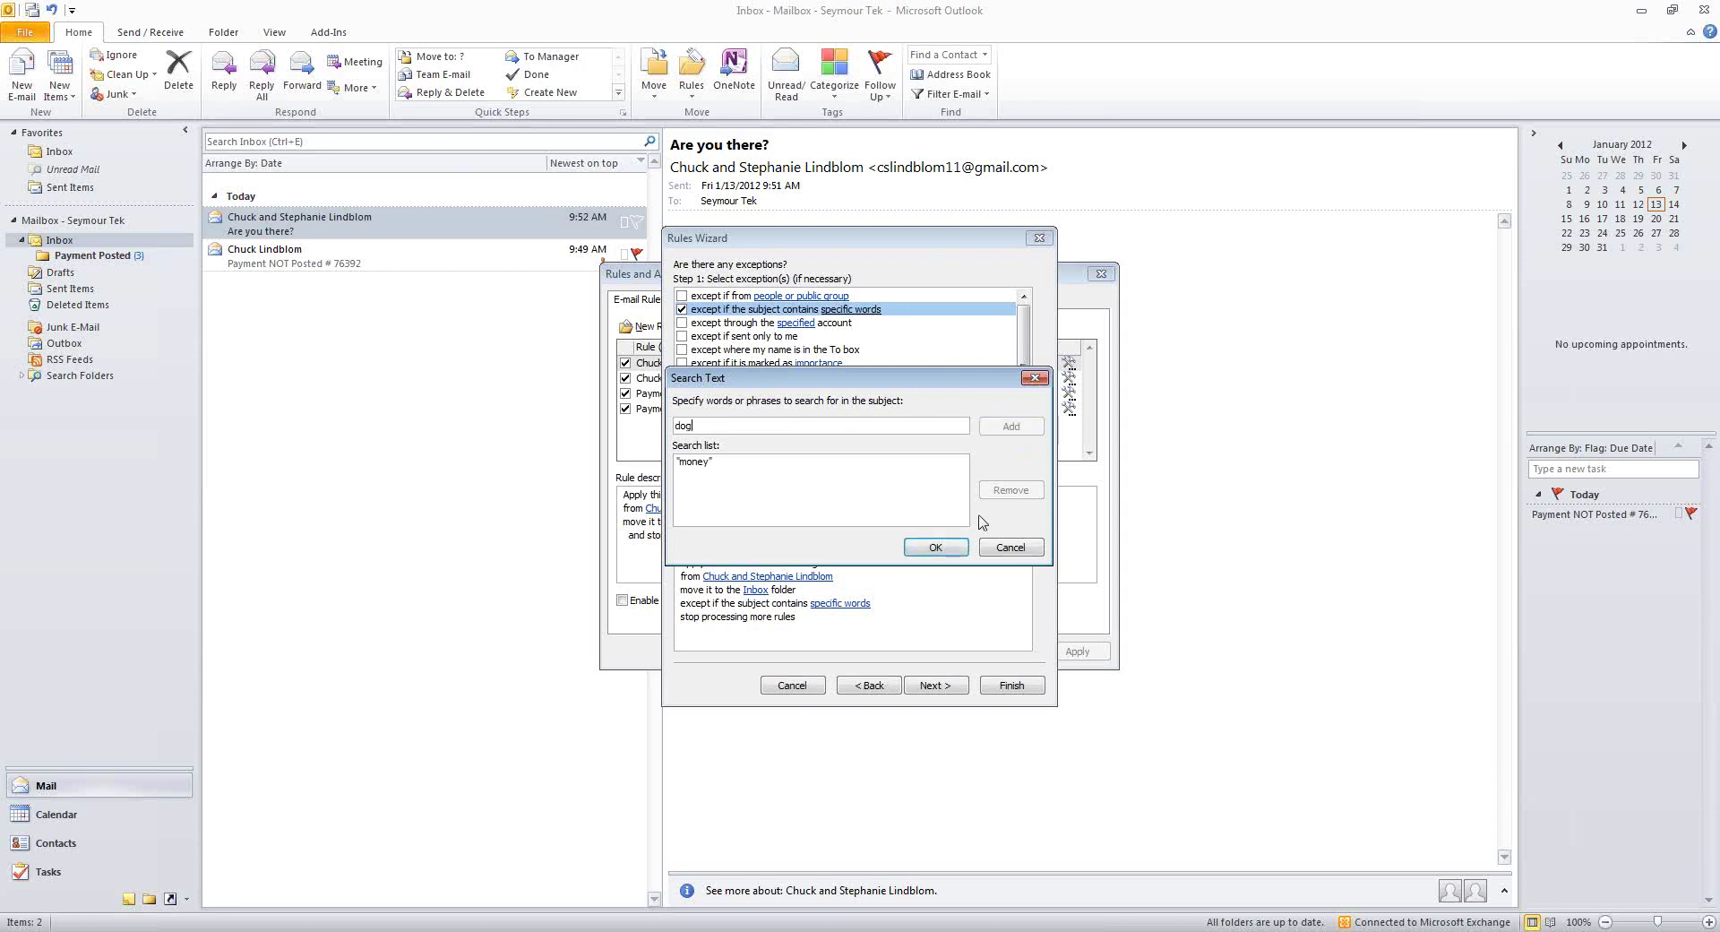
{"action": "left_click", "coordinate": [937, 548]}
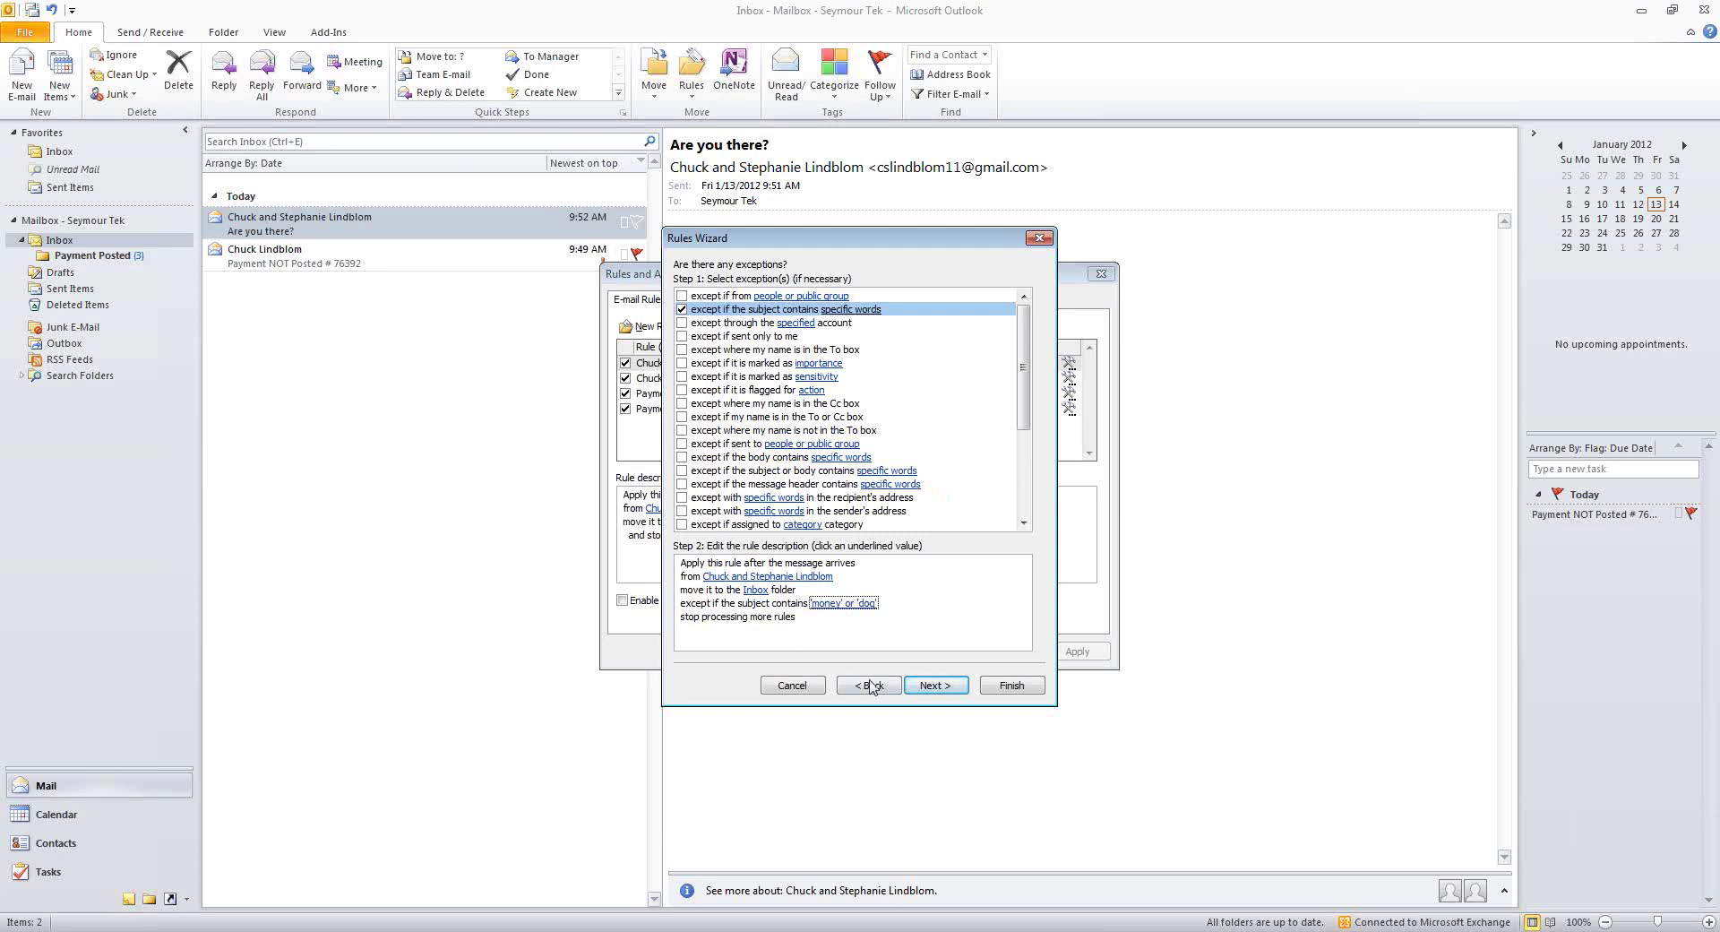
Remove "dog" and "money" from the words searched for in the subject exception.
{"action": "left_click", "coordinate": [842, 604]}
{"action": "left_click", "coordinate": [719, 468]}
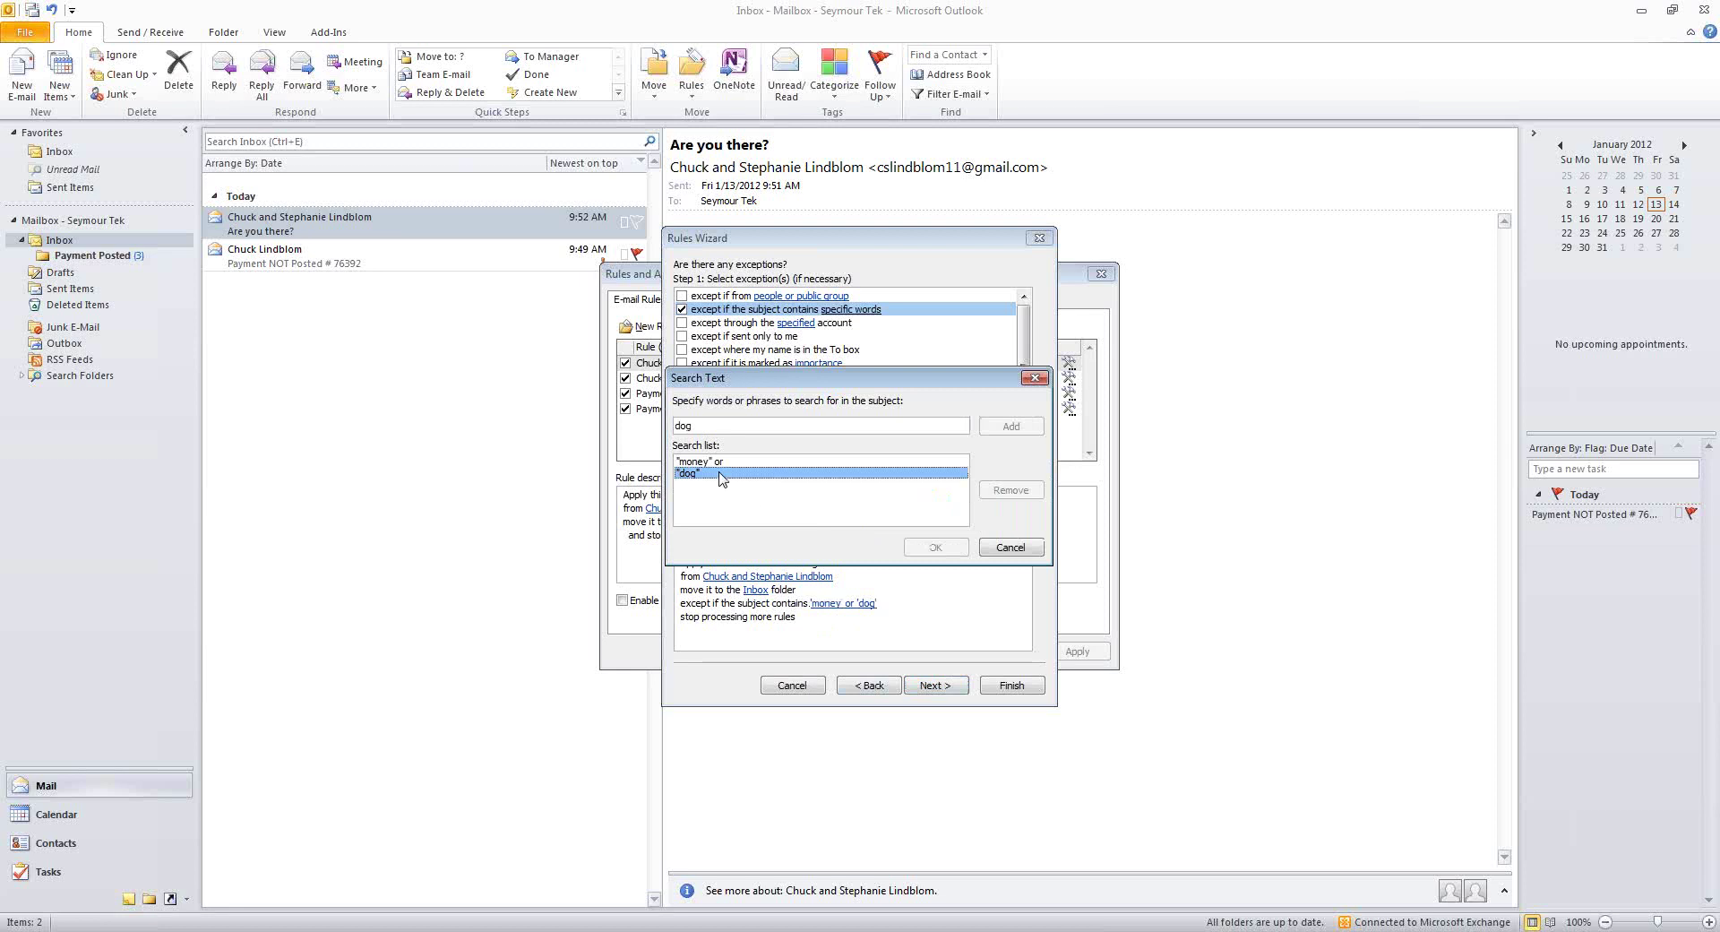
{"action": "left_click", "coordinate": [1010, 490]}
{"action": "left_click", "coordinate": [1010, 490]}
{"action": "left_click", "coordinate": [941, 552]}
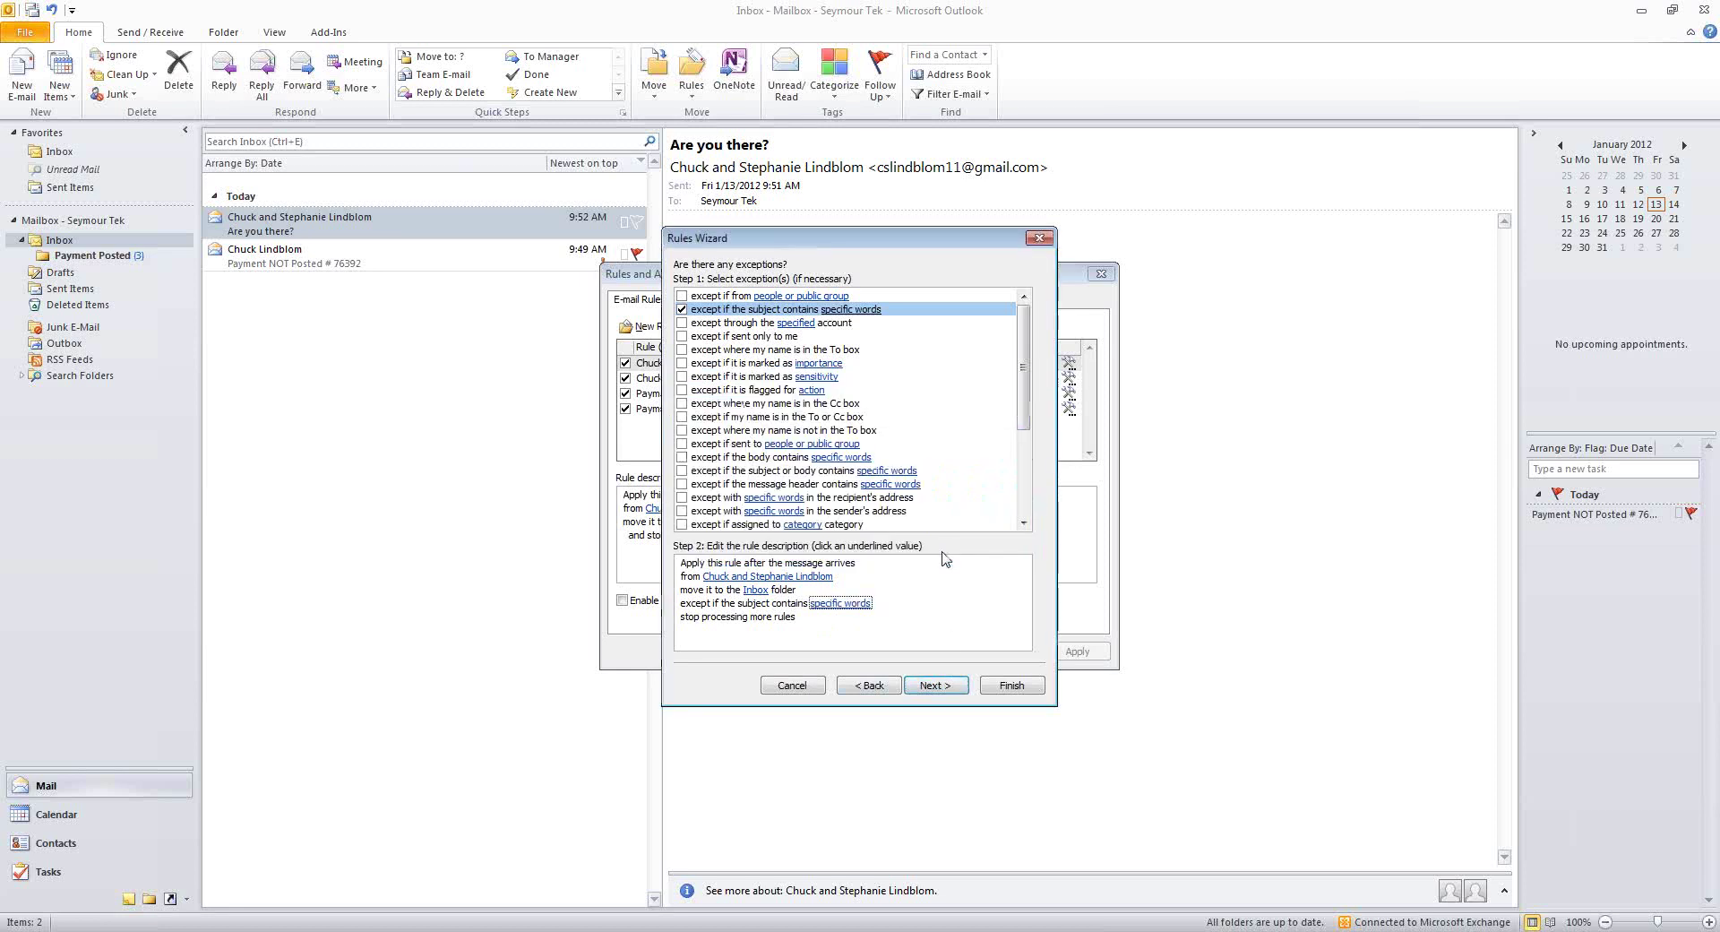
Clear the subject-words exception, and toggle the exception "except if sent to people or public group" on and back off.
{"action": "left_click", "coordinate": [682, 312]}
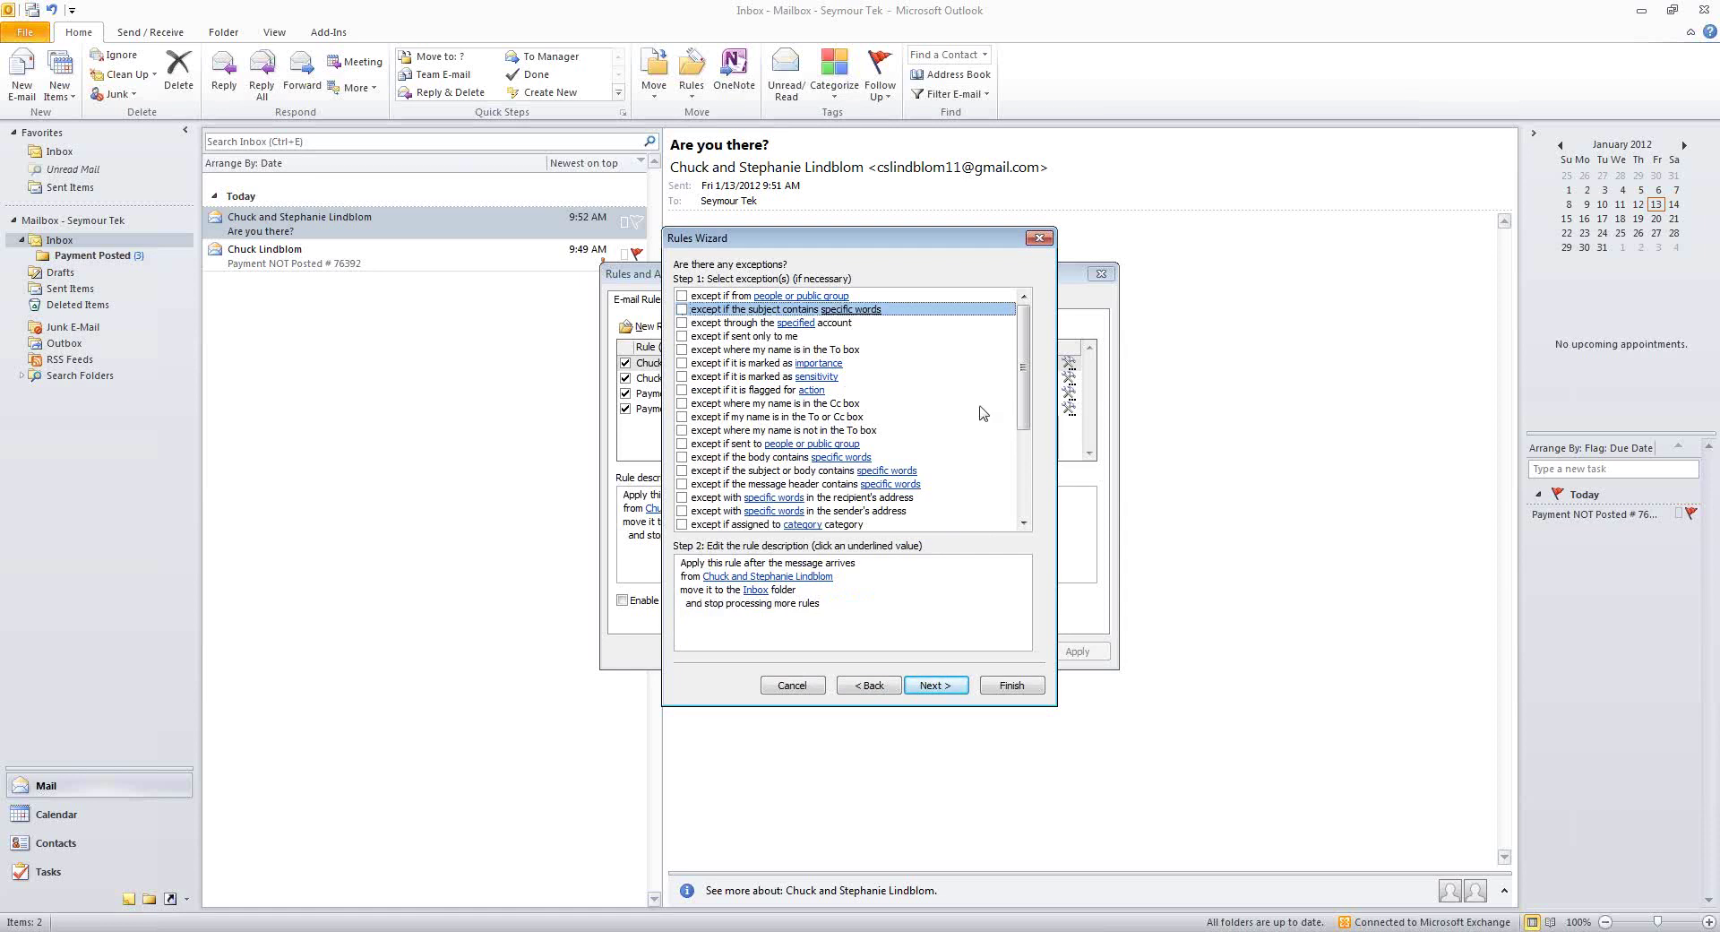
{"action": "left_click", "coordinate": [682, 443]}
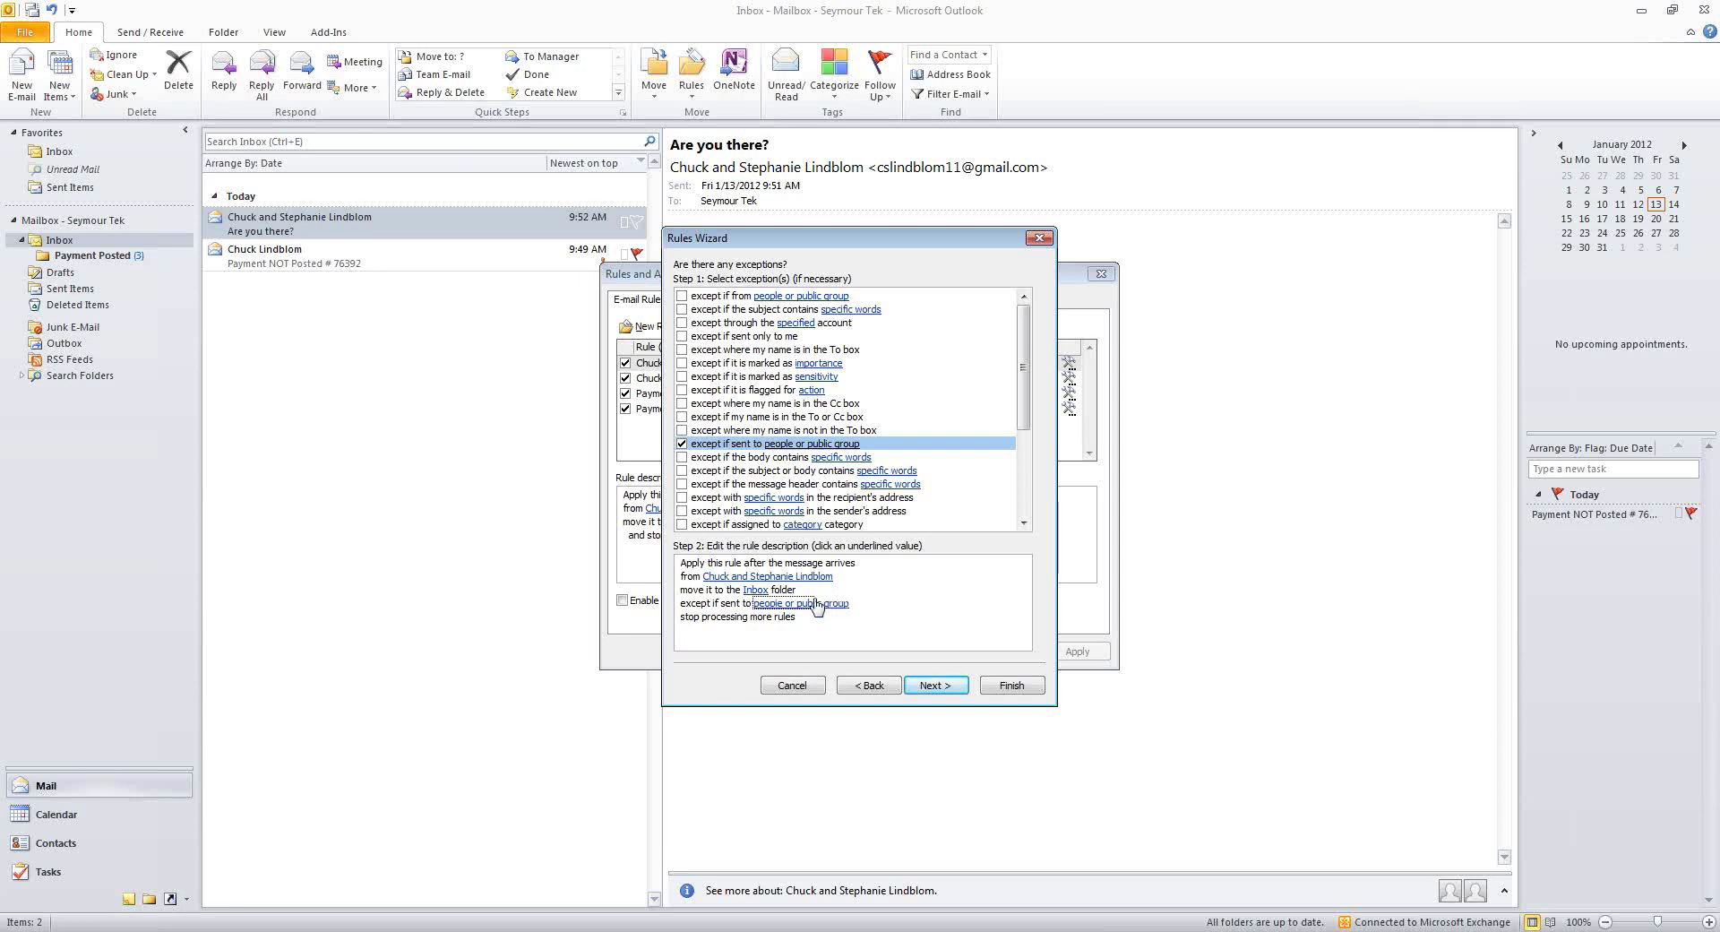
{"action": "left_click", "coordinate": [682, 444]}
Try a received-date exception spanning after Monday, January 16, 2012 and before Saturday, January 21, 2012, and cancel the date settings.
{"action": "scroll", "coordinate": [783, 458], "scroll_direction": "down", "scroll_amount": 2}
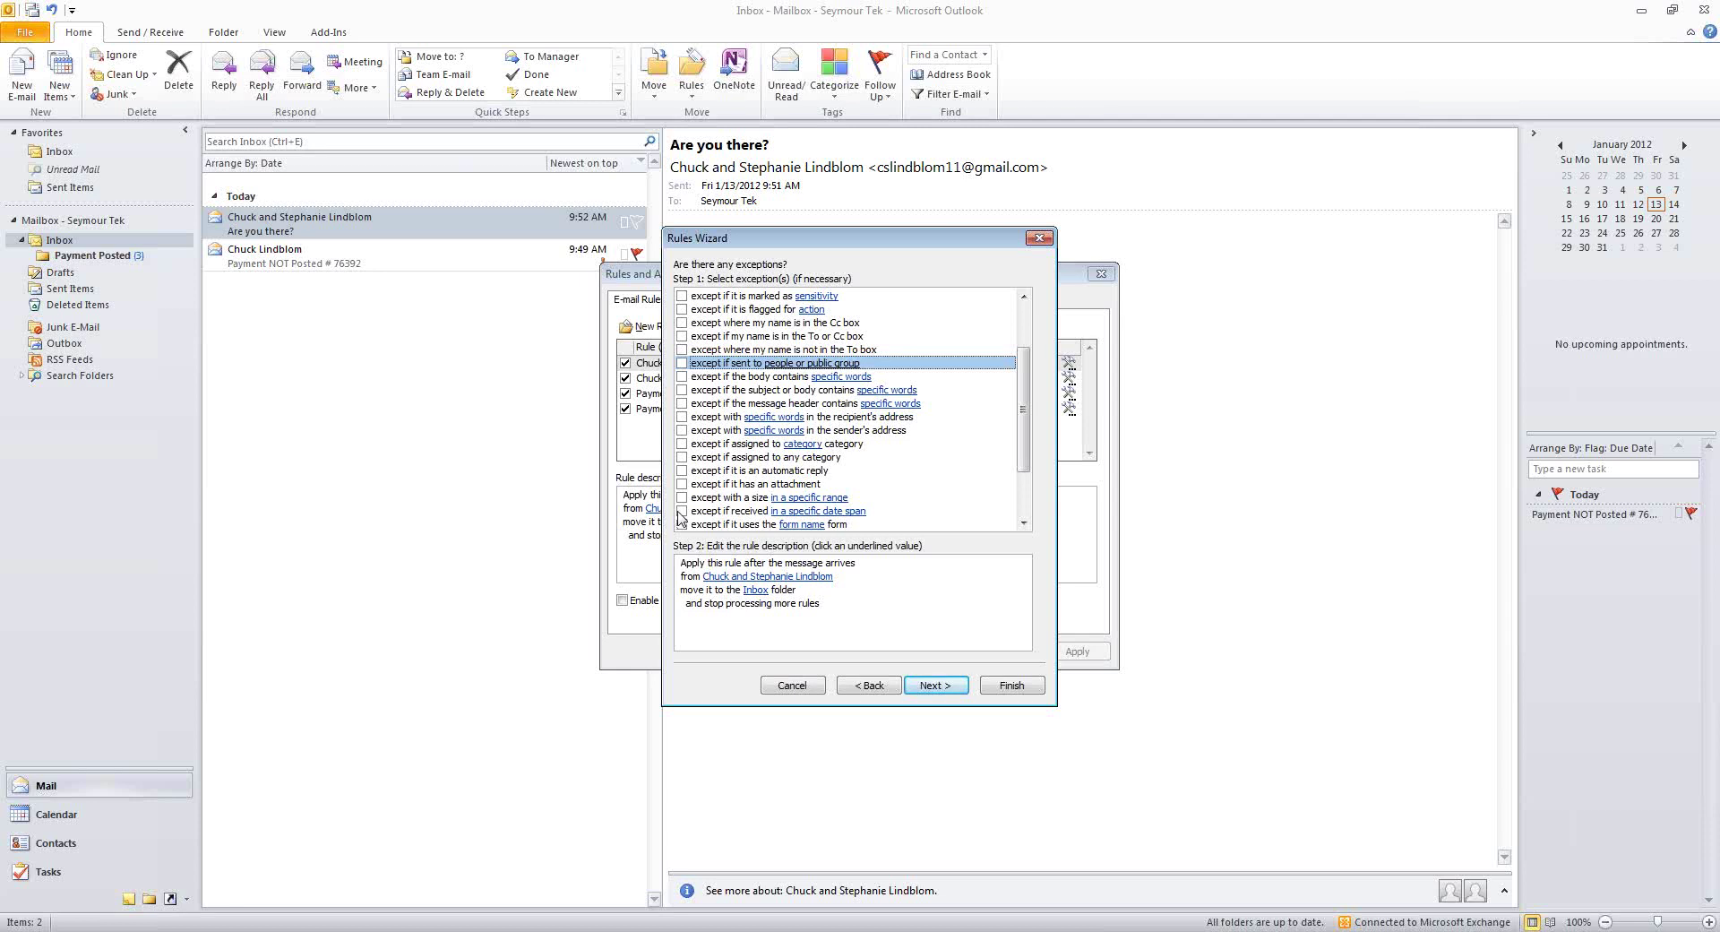
{"action": "left_click", "coordinate": [681, 511]}
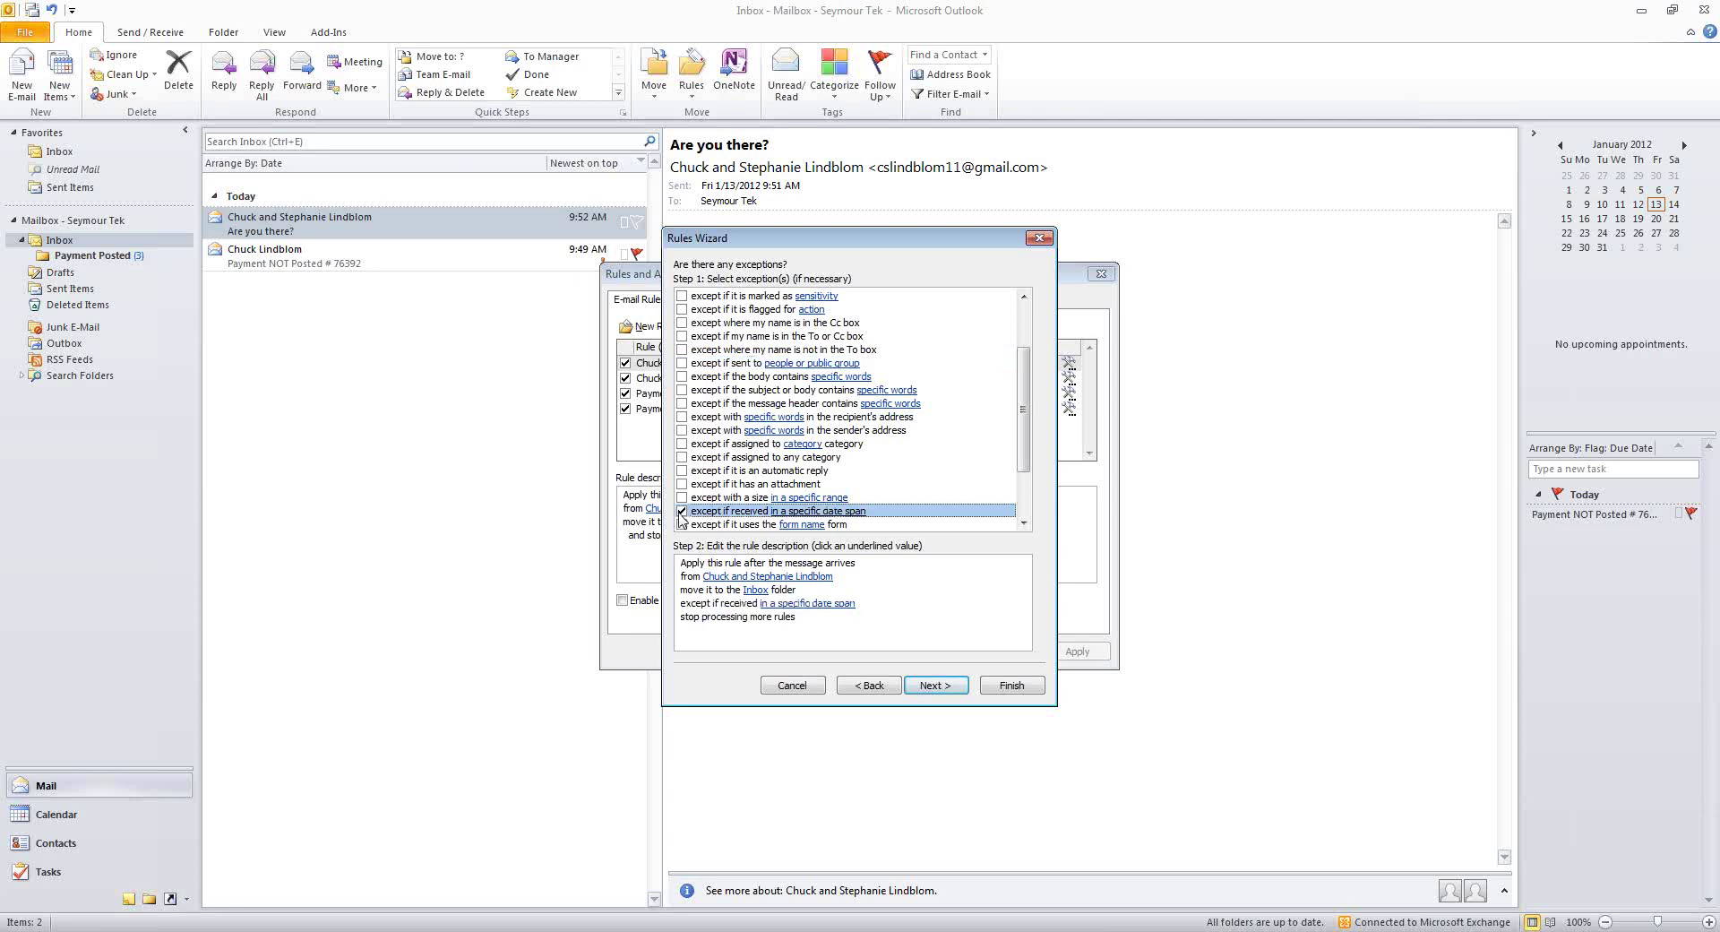
{"action": "left_click", "coordinate": [811, 605]}
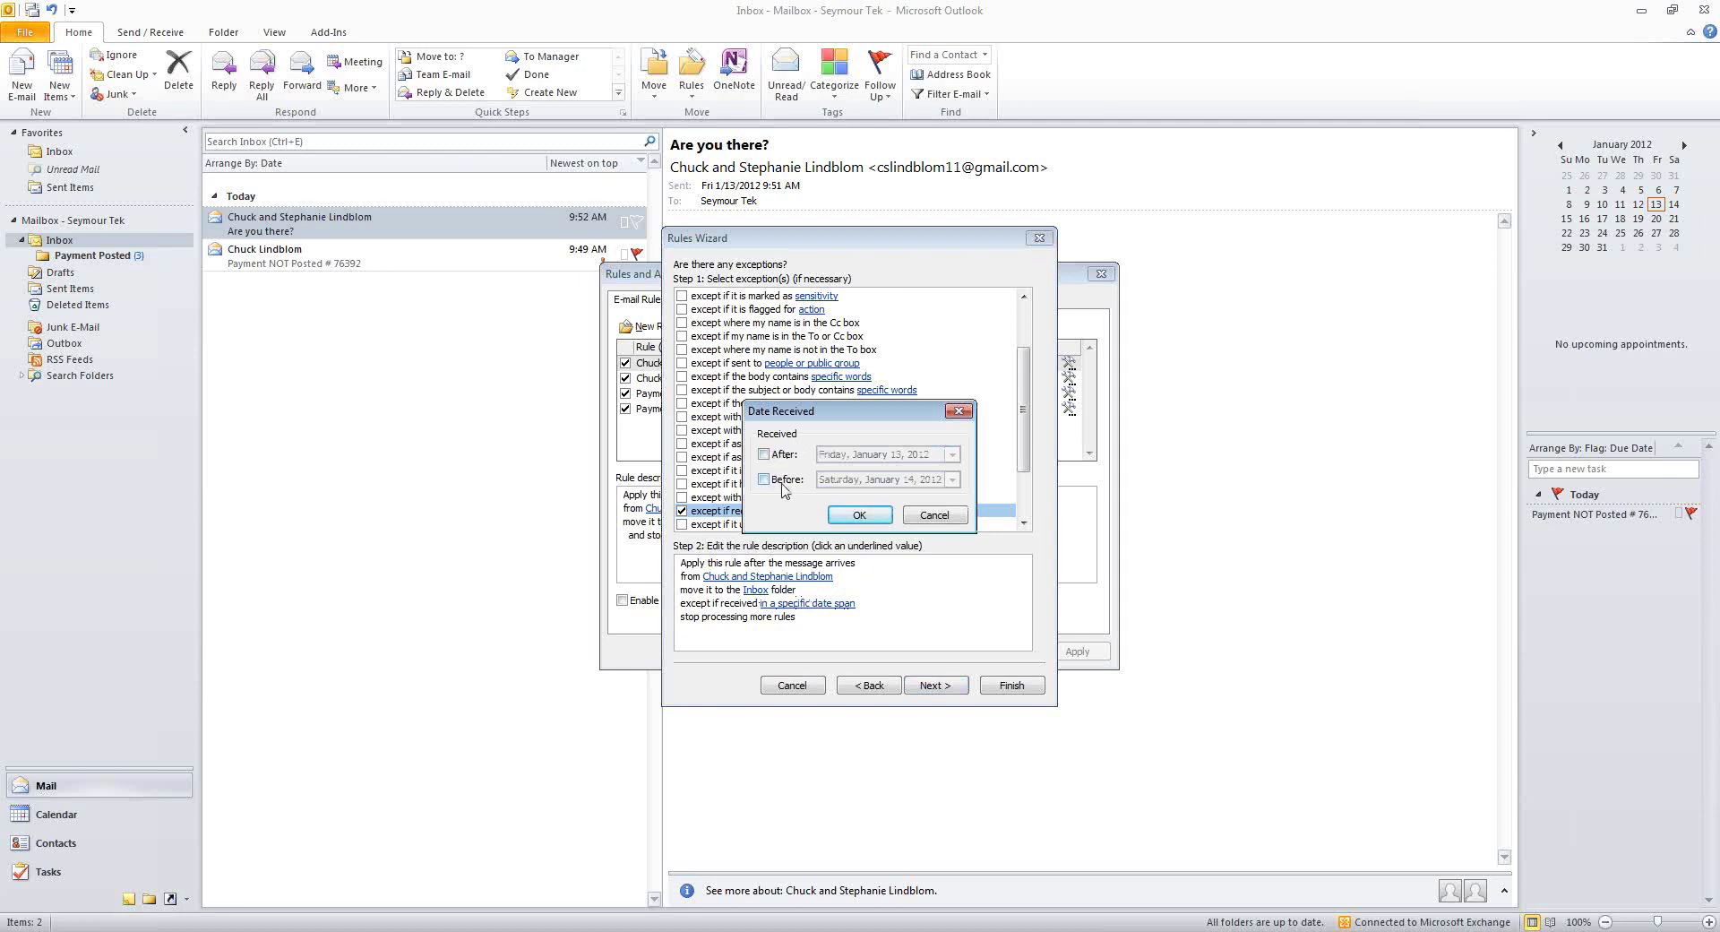
{"action": "left_click", "coordinate": [785, 456]}
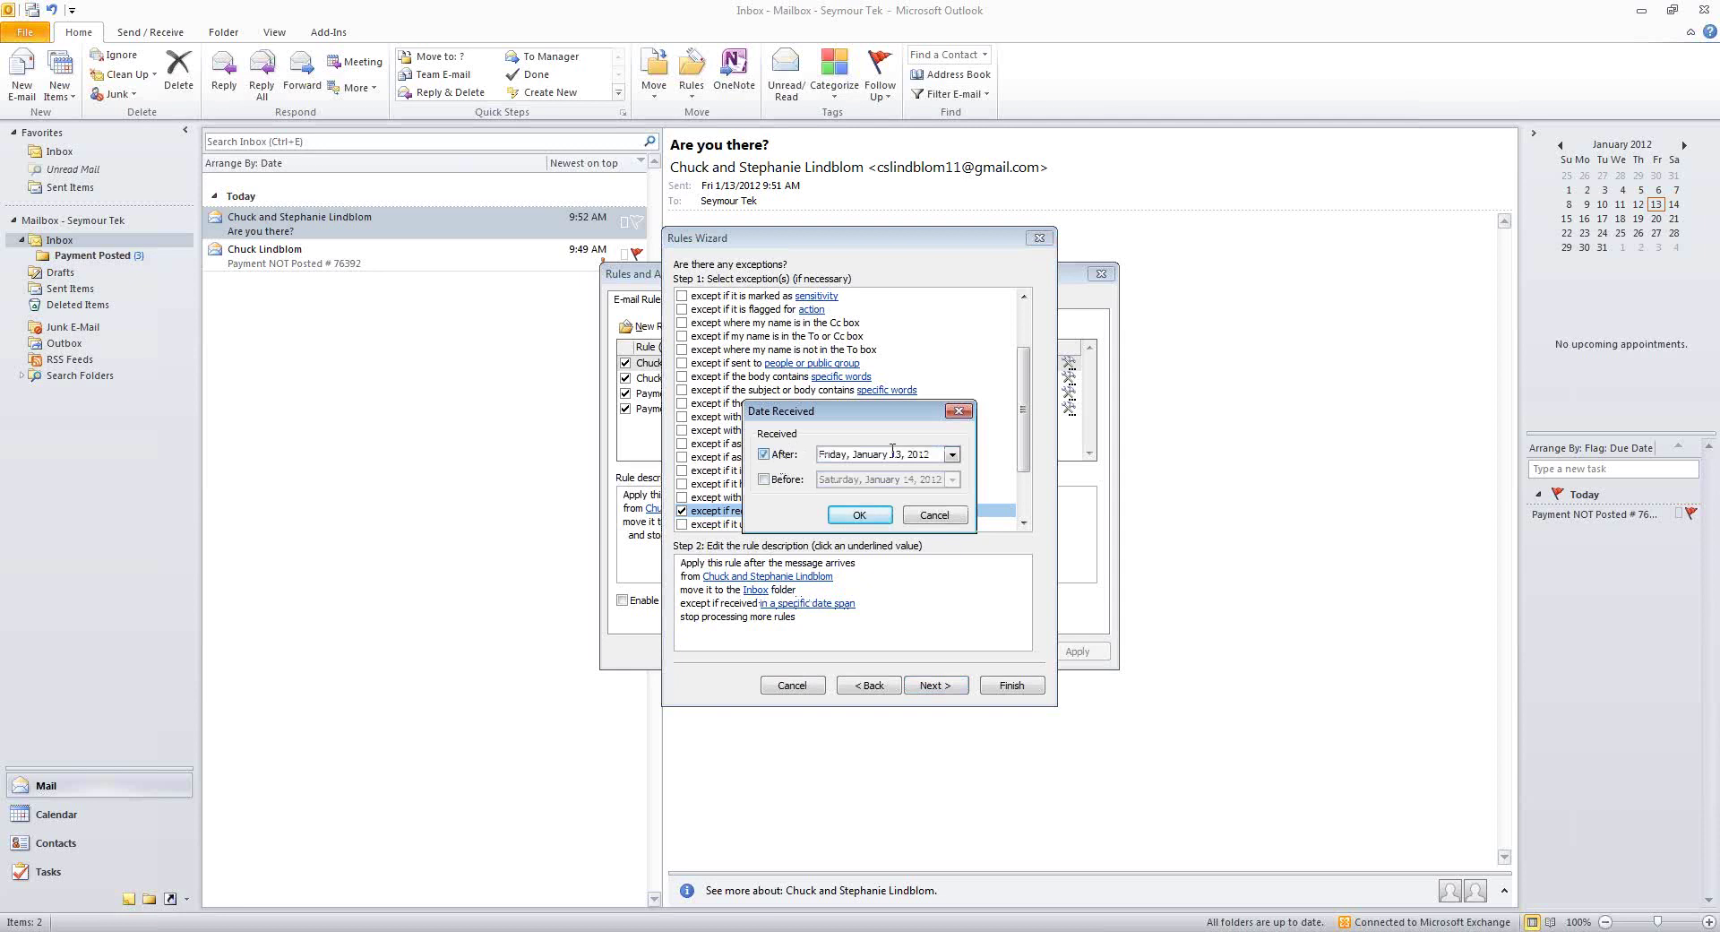
{"action": "left_click", "coordinate": [952, 455]}
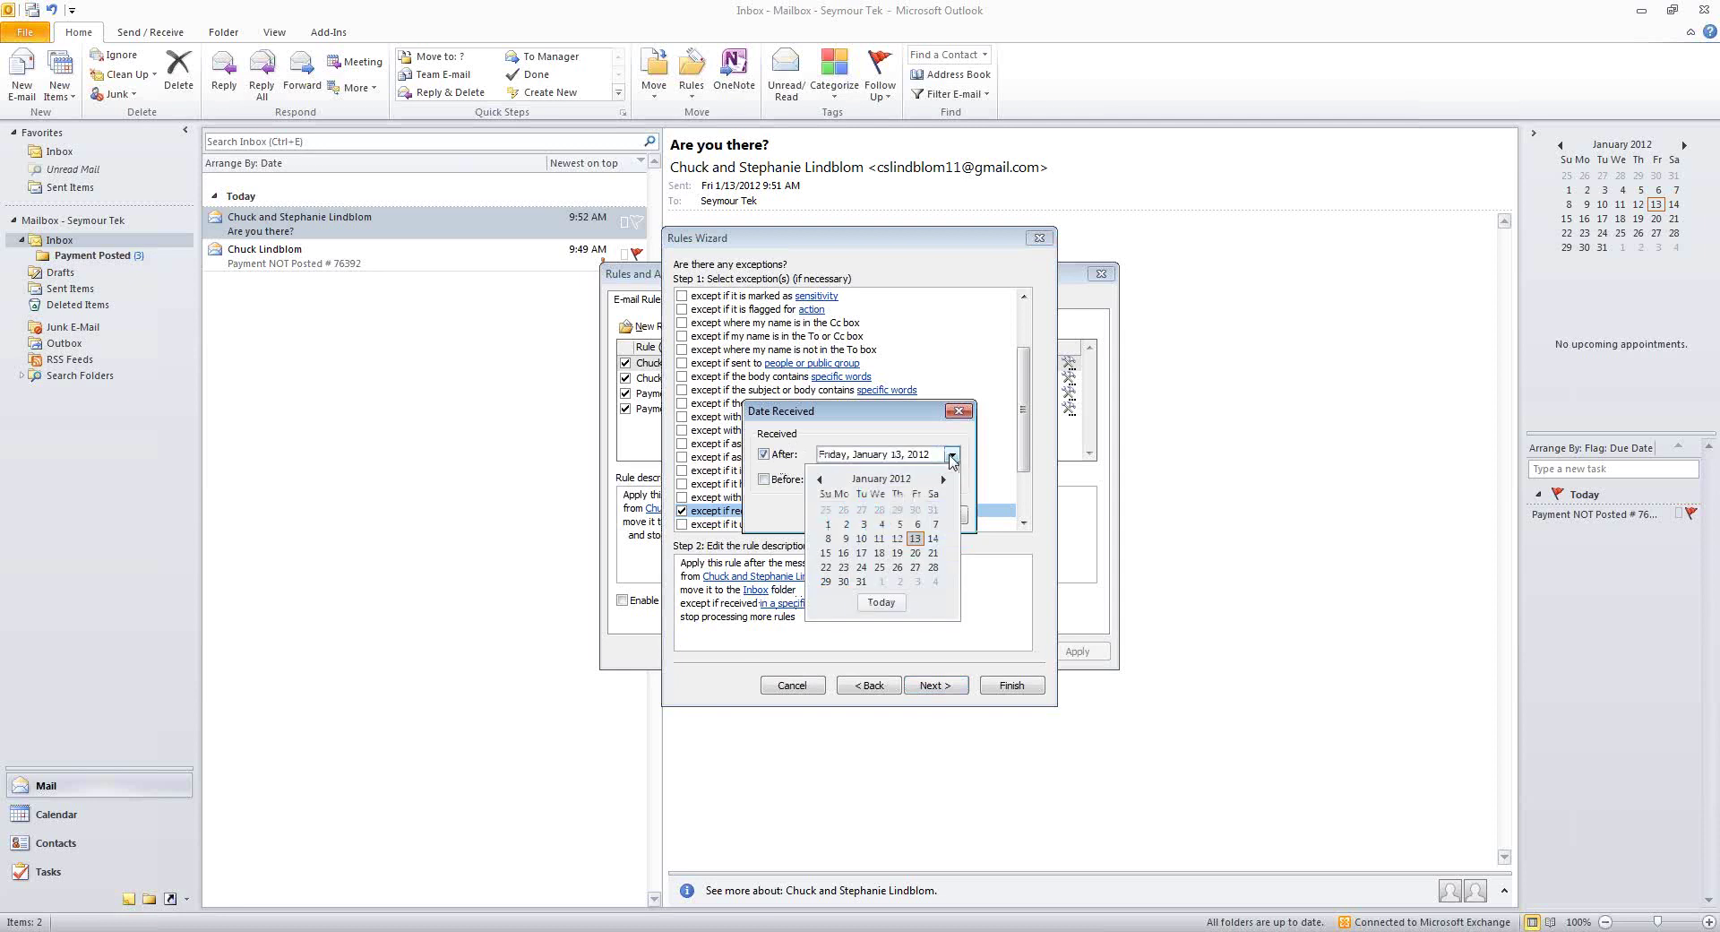
{"action": "left_click", "coordinate": [843, 554]}
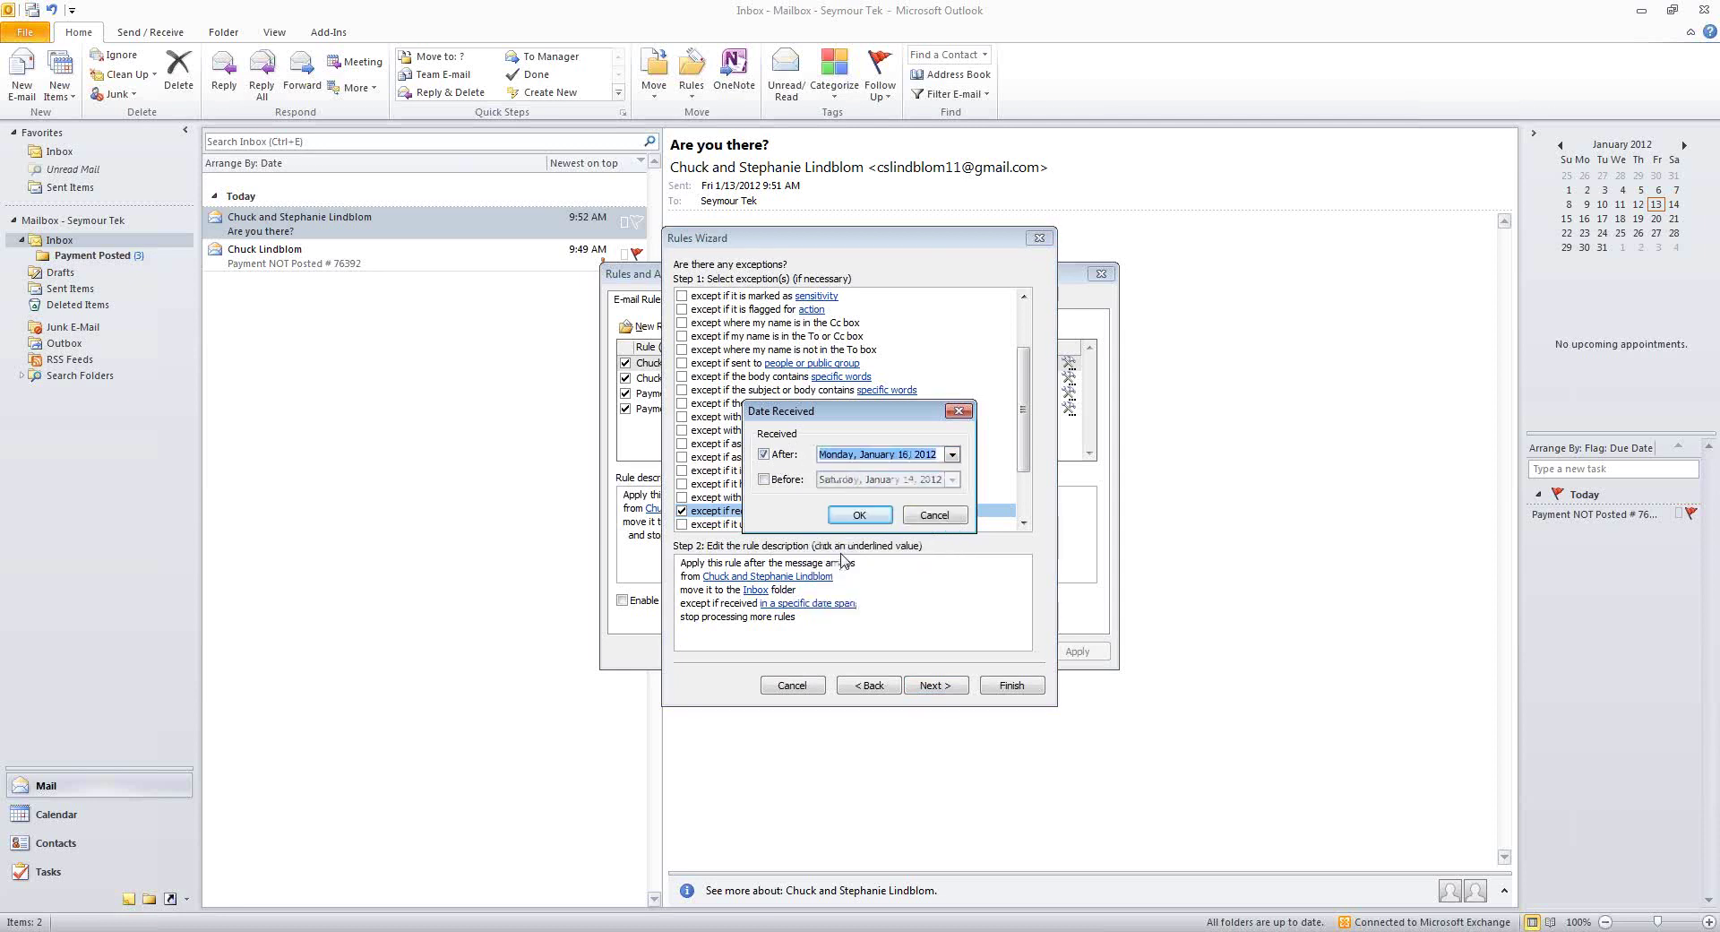
{"action": "left_click", "coordinate": [763, 479]}
{"action": "left_click", "coordinate": [953, 480]}
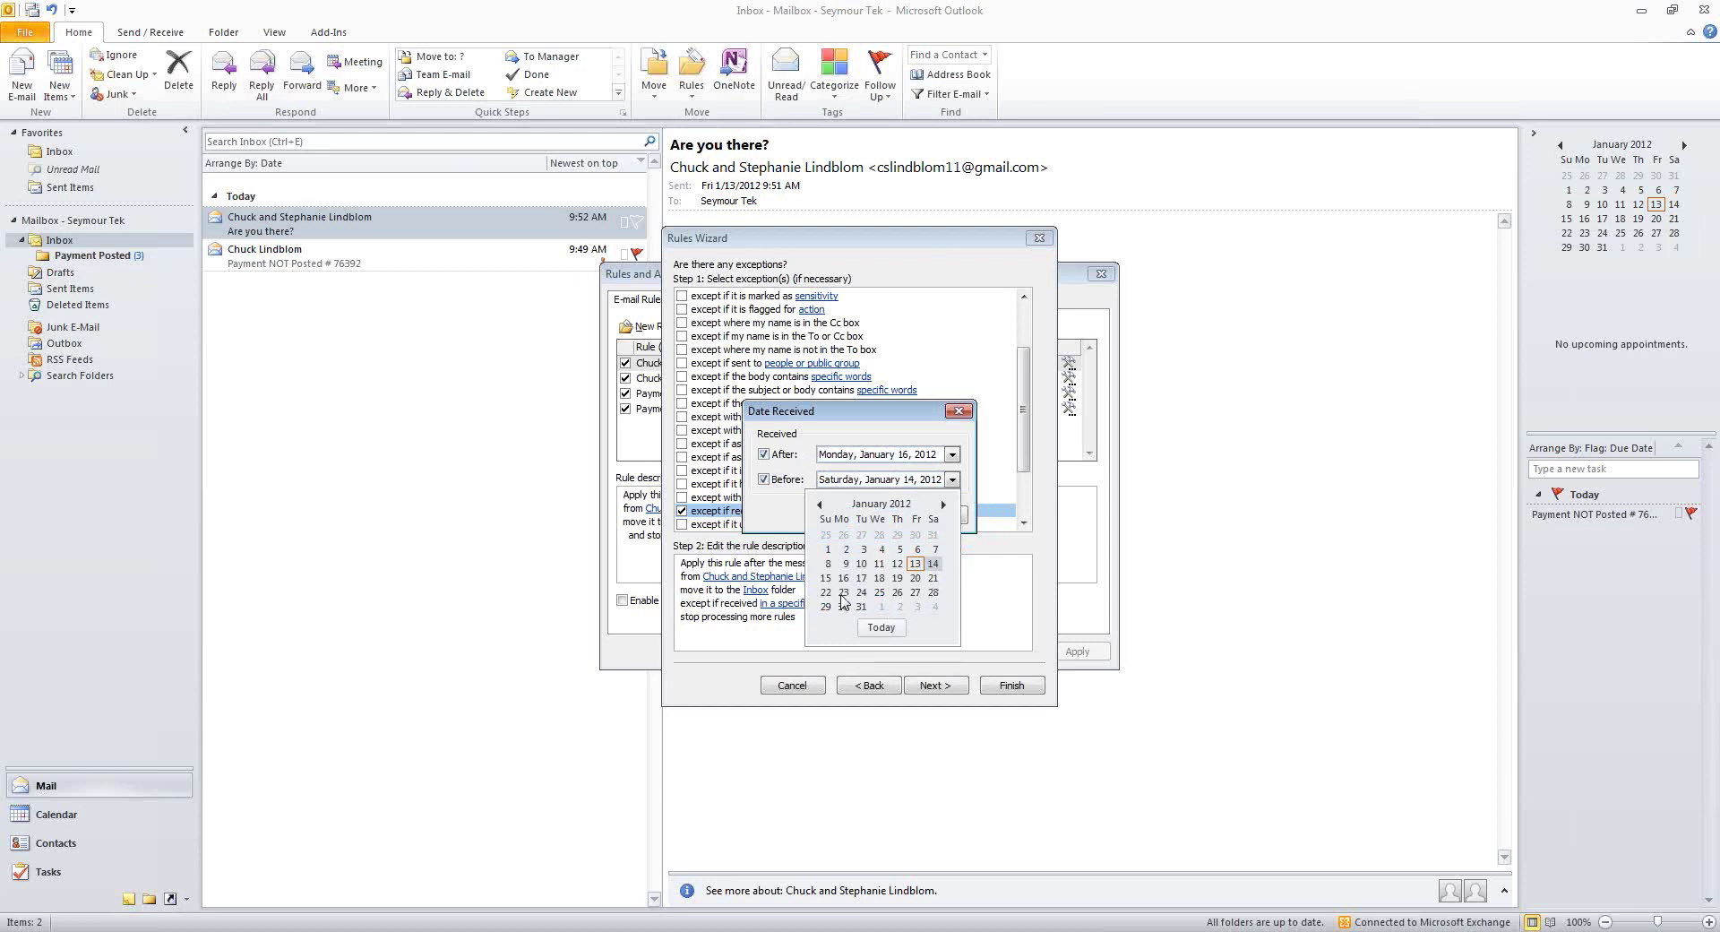
{"action": "left_click", "coordinate": [932, 578]}
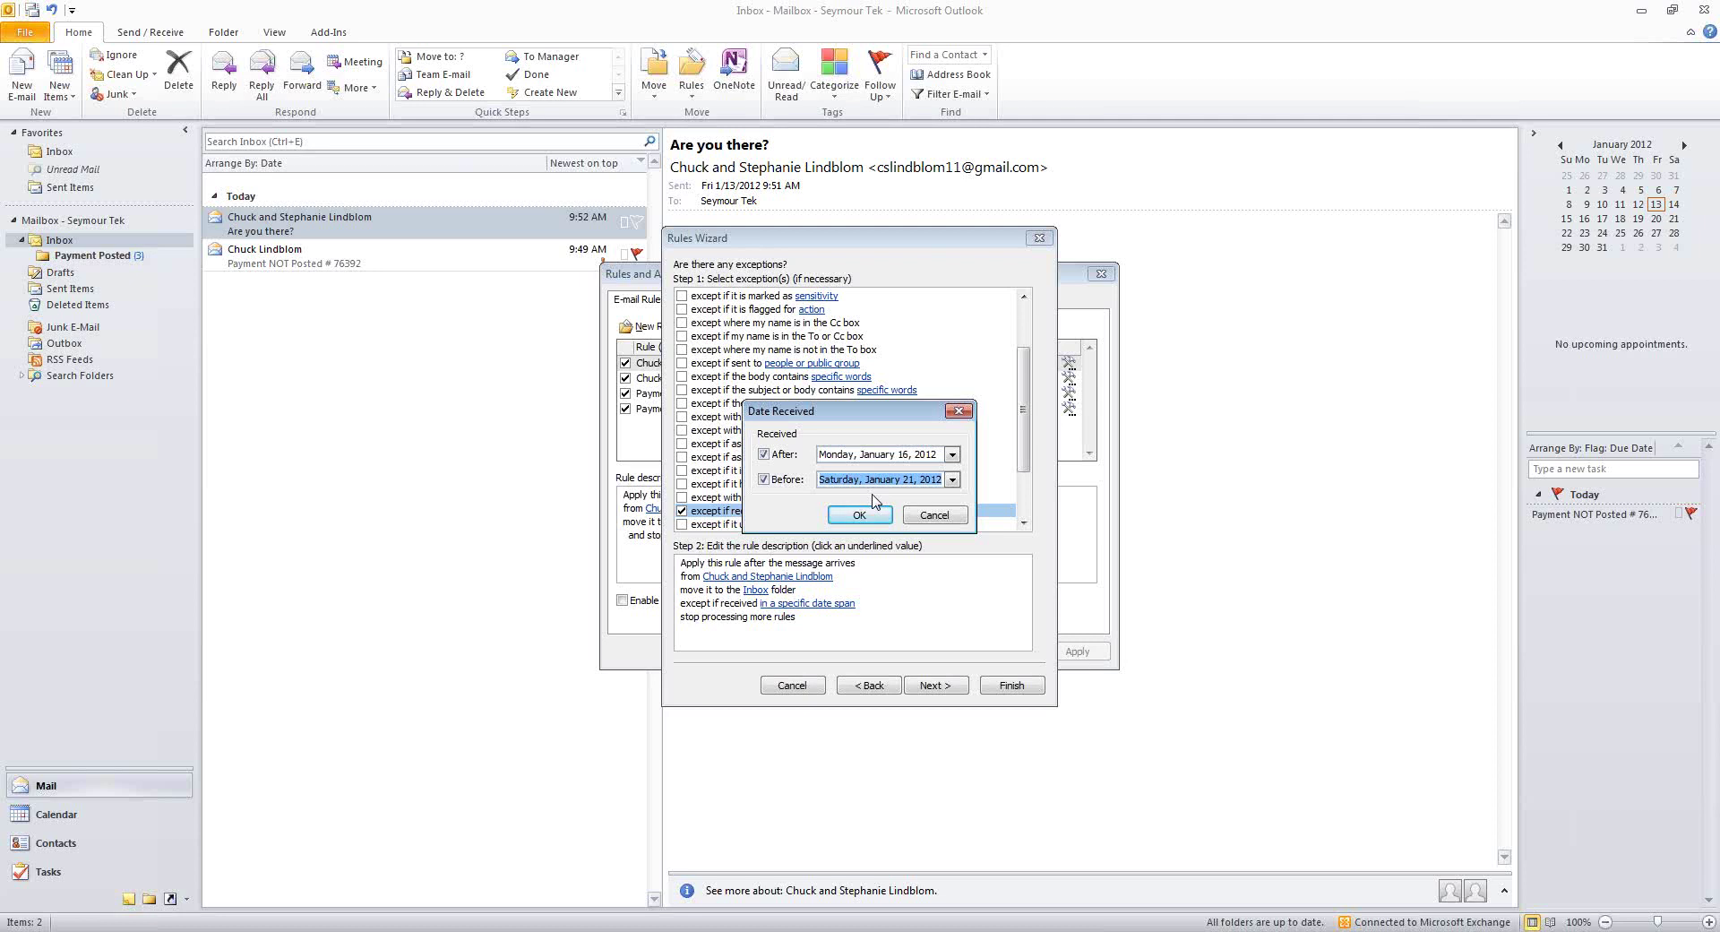
{"action": "left_click", "coordinate": [945, 517]}
Discard the unsaved changes to the rule and close Rules and Alerts without saving.
{"action": "left_click", "coordinate": [792, 685]}
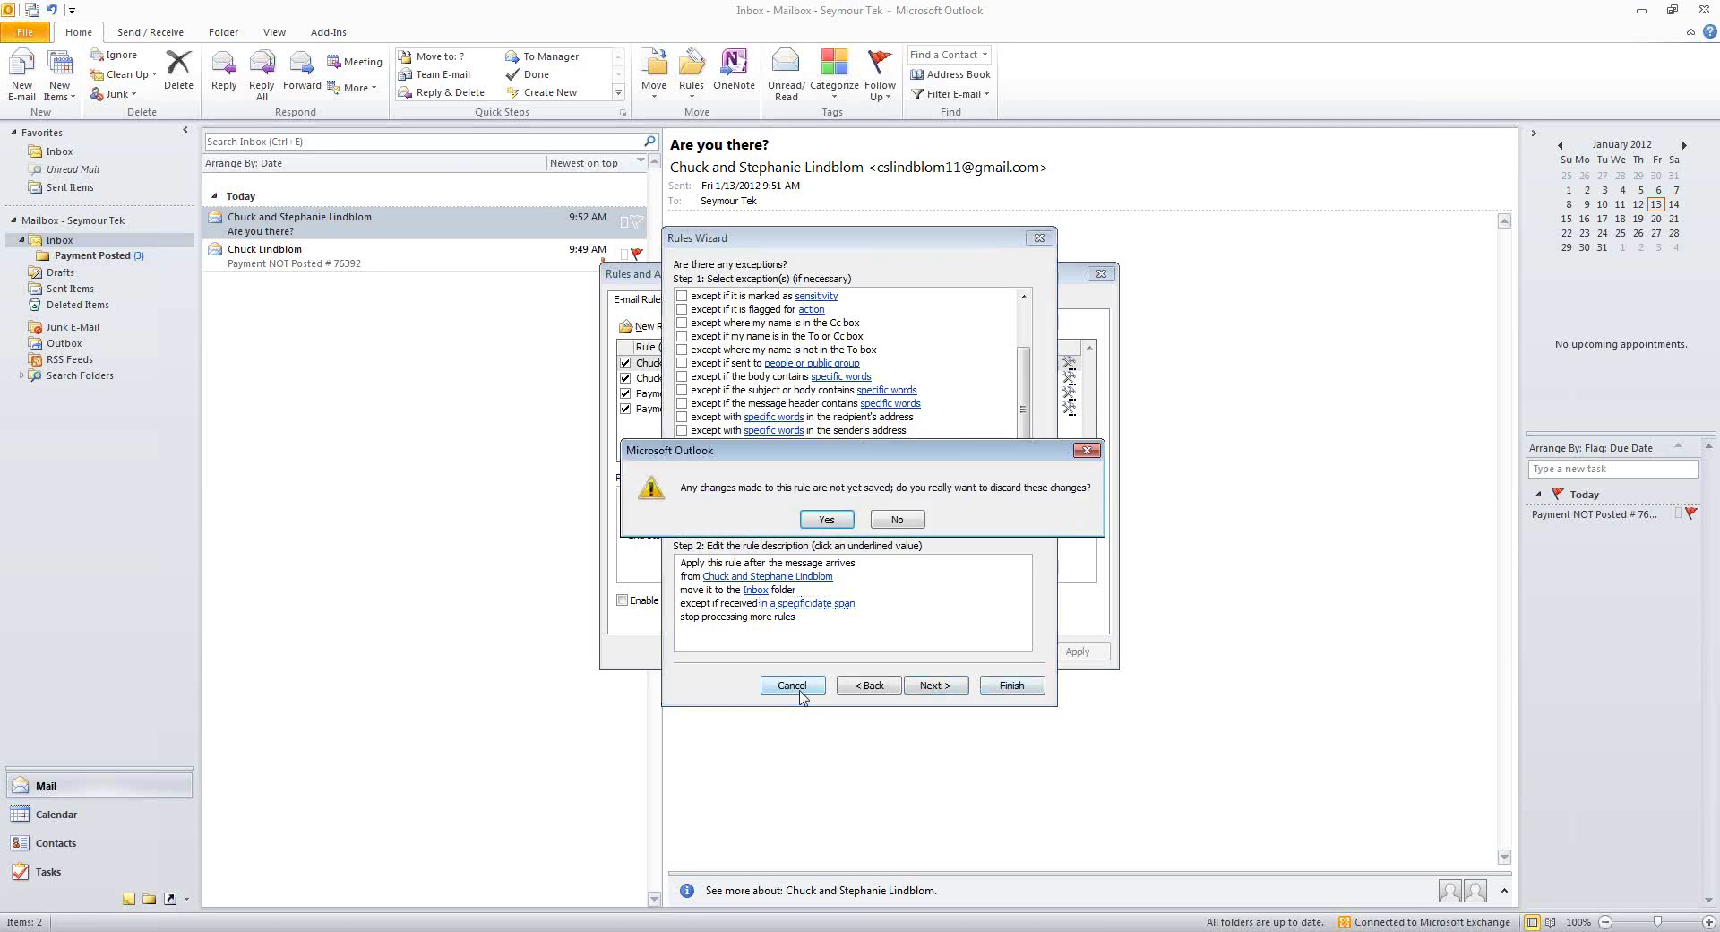
{"action": "left_click", "coordinate": [788, 624]}
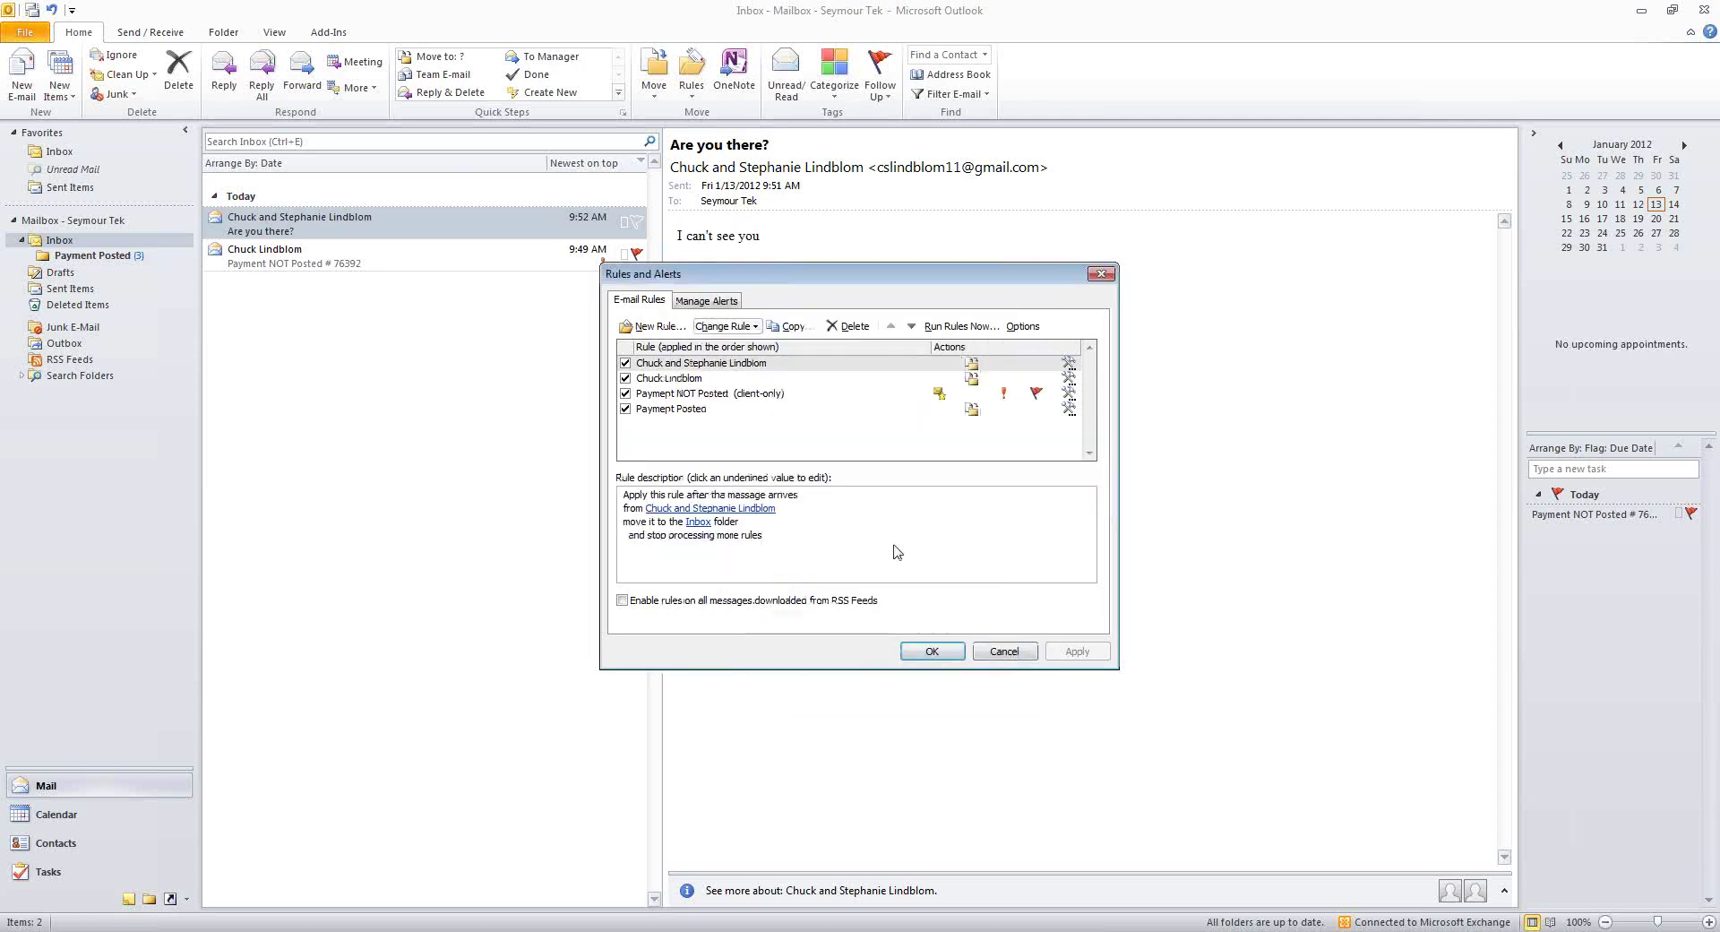
{"action": "left_click", "coordinate": [1002, 651]}
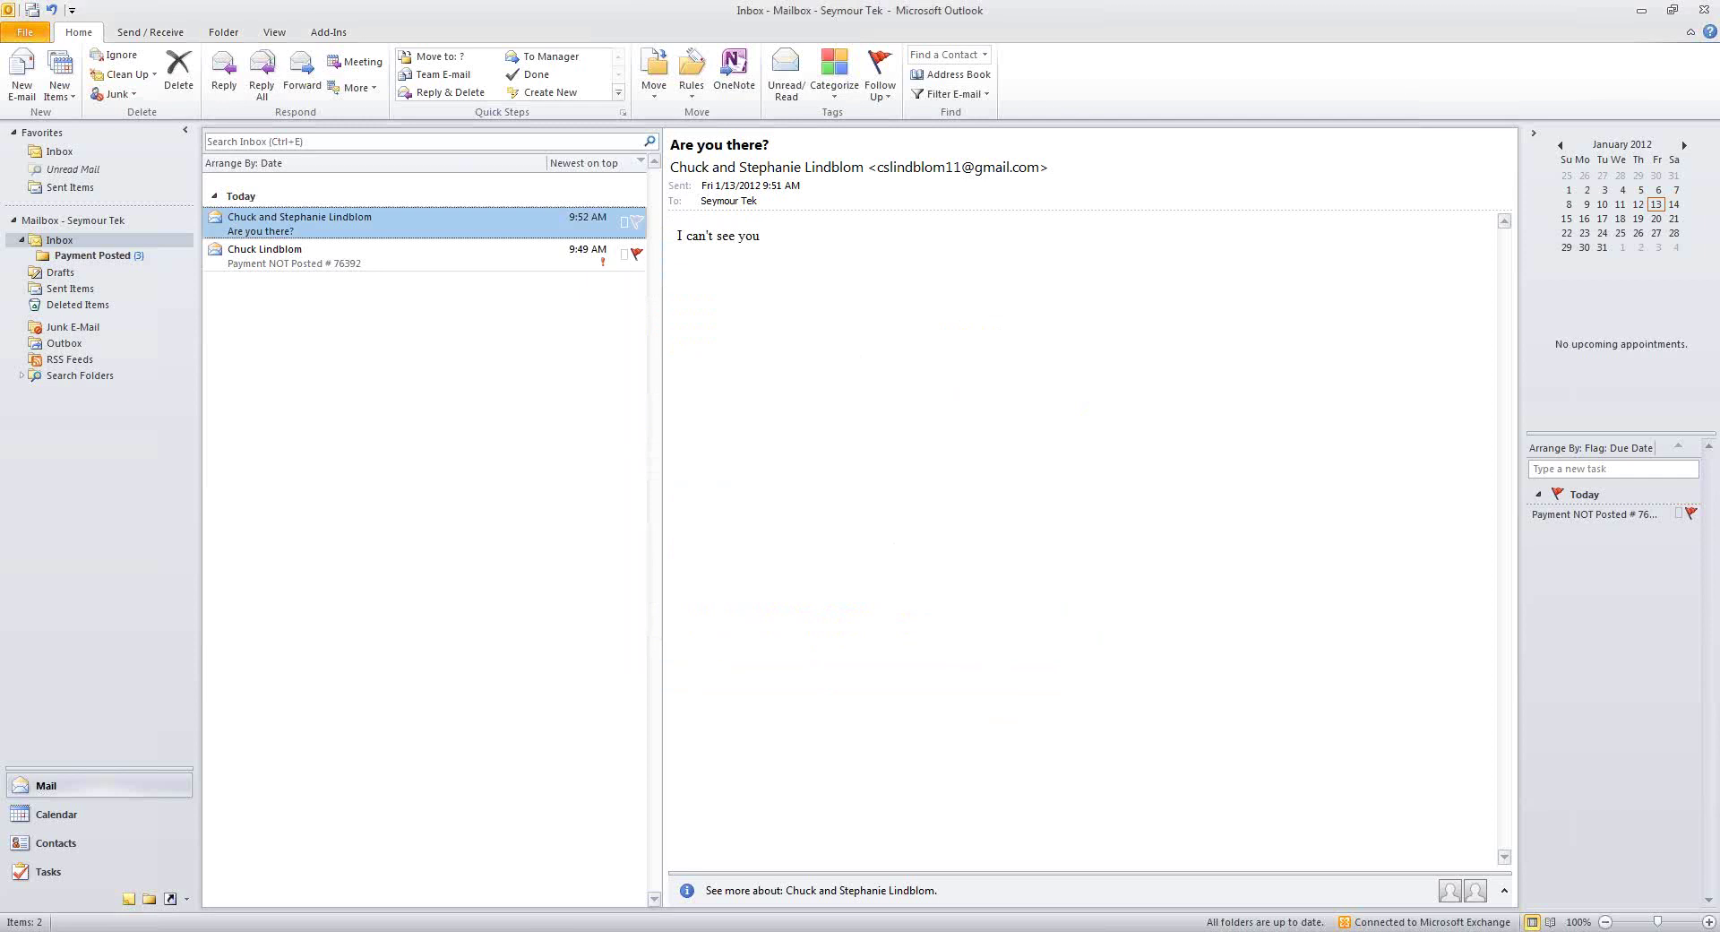
Switch to the PowerPoint presentation and start the slide show from the "Thank you for attending!" slide.
{"action": "key", "text": "alt+Tab"}
{"action": "left_click", "coordinate": [105, 538]}
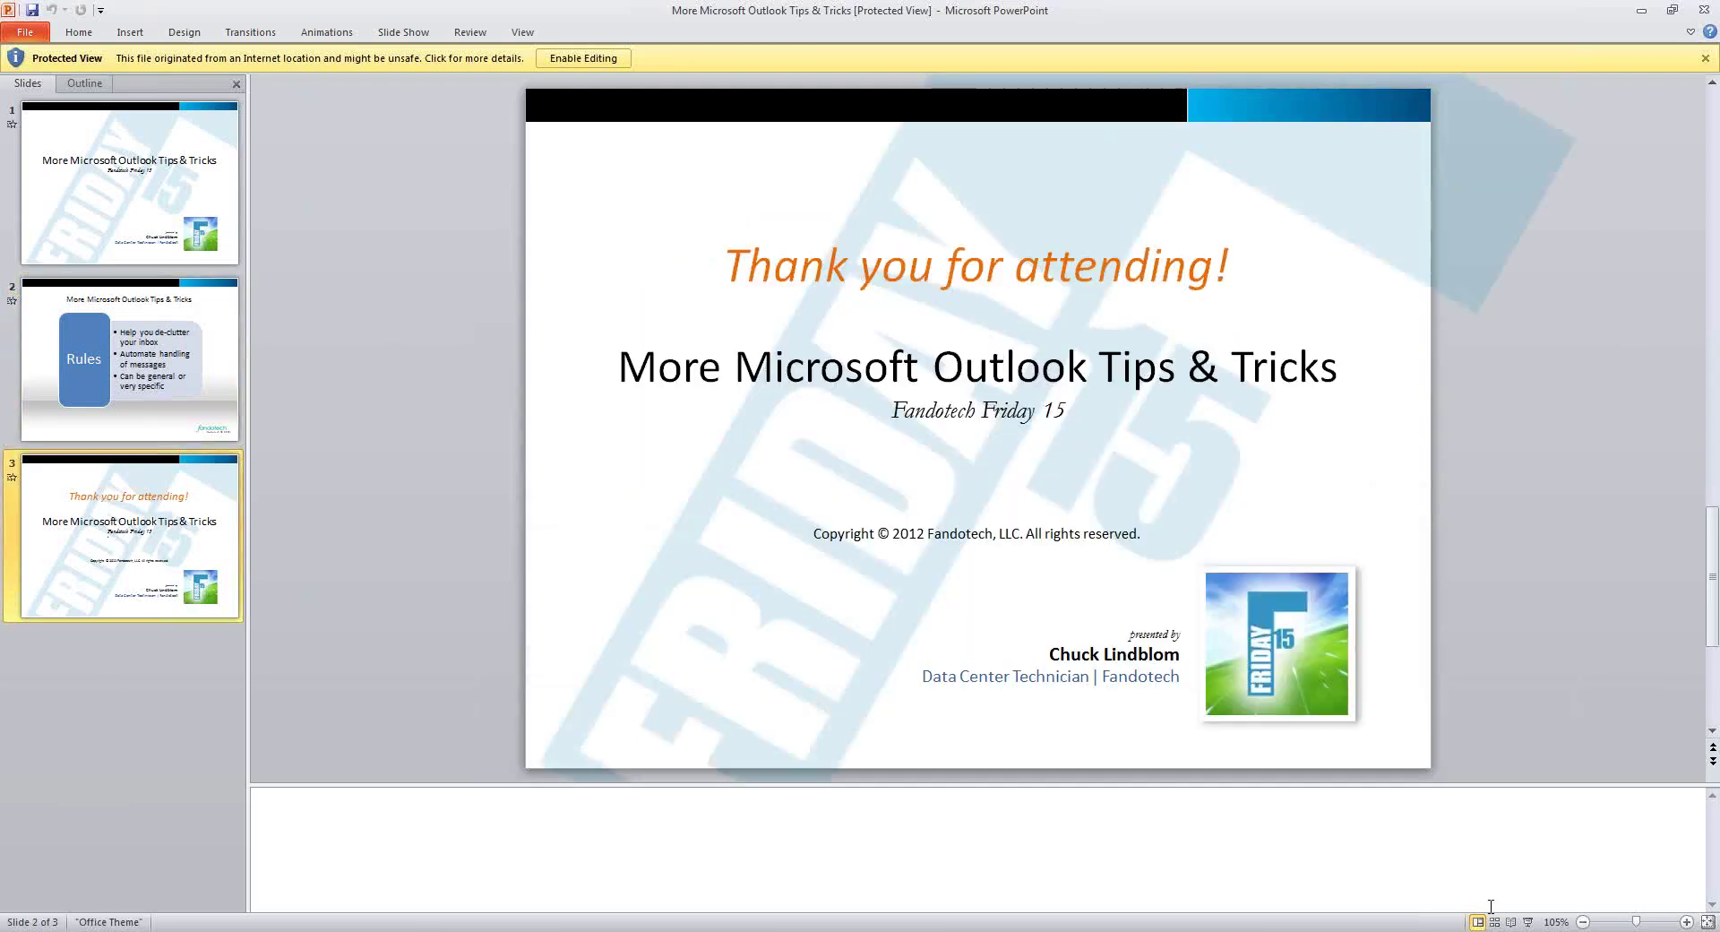
{"action": "left_click", "coordinate": [1527, 922]}
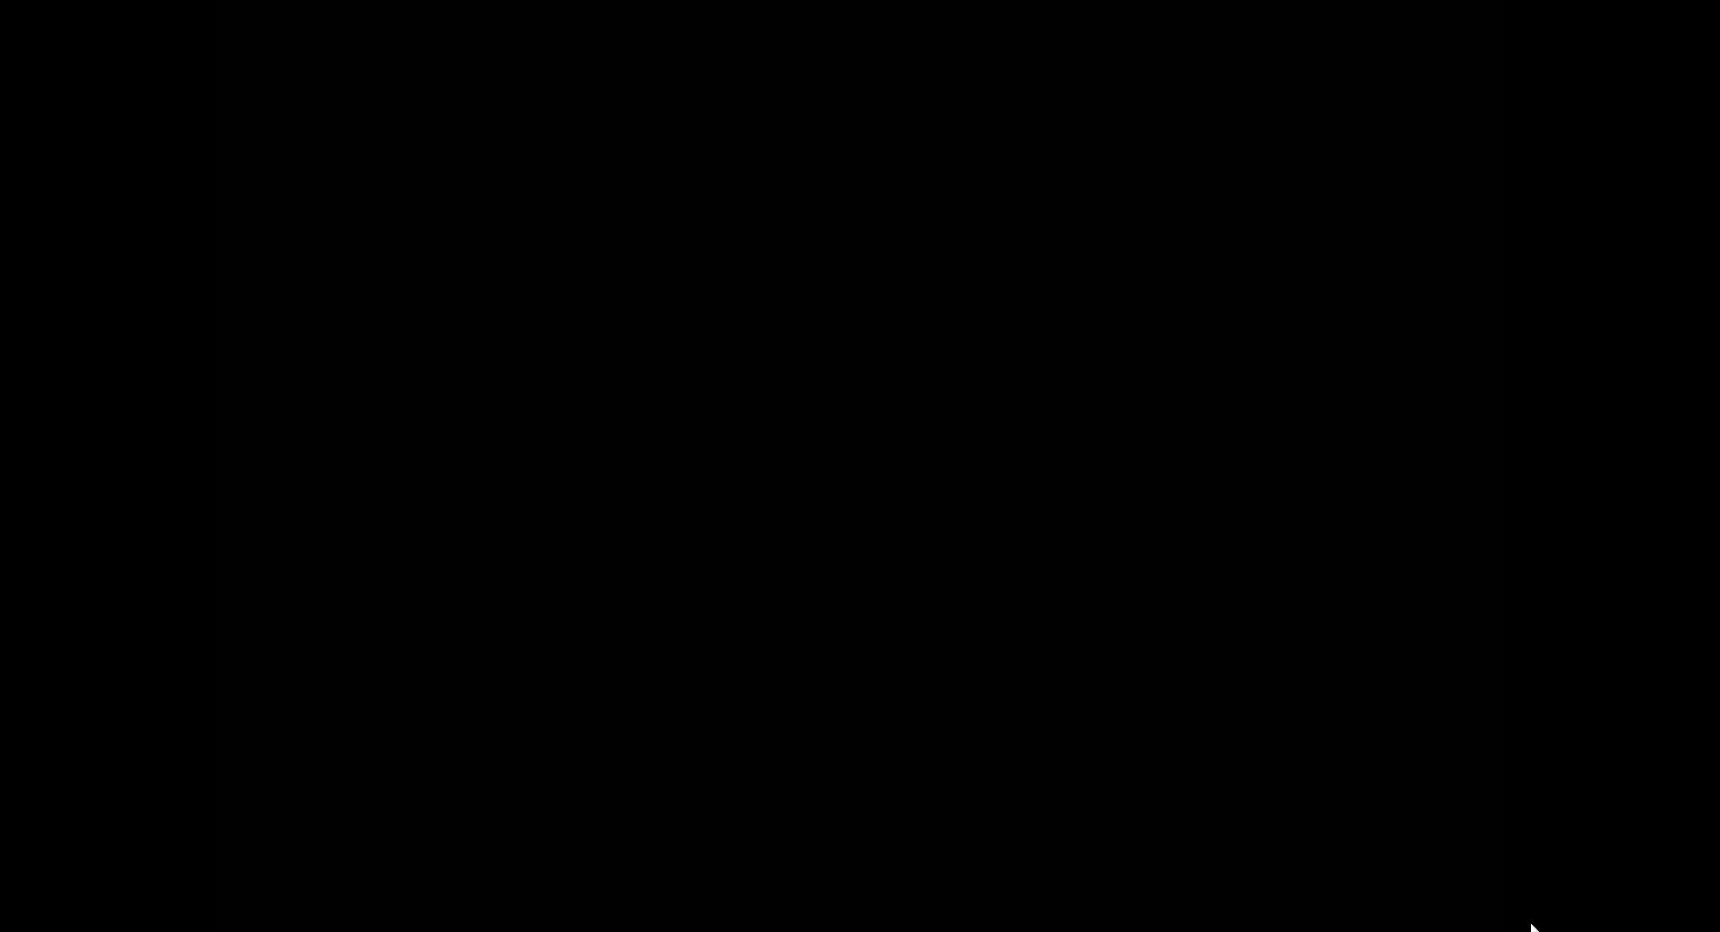